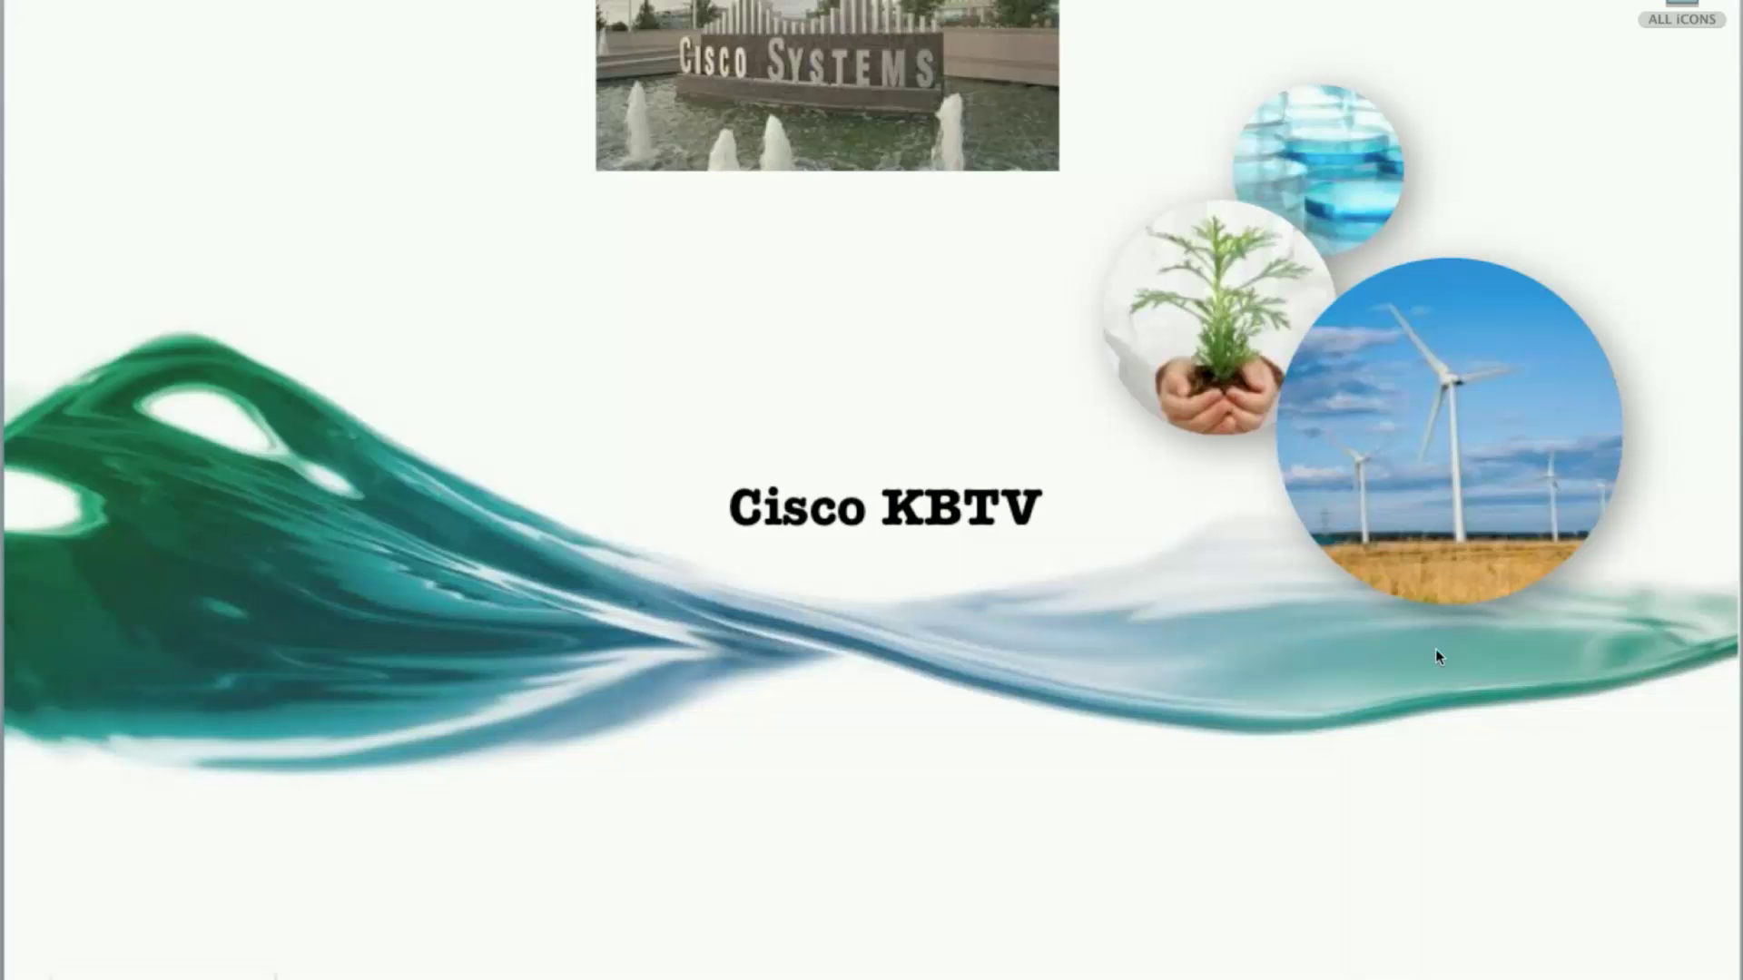
# Open the VRRP configuration notes and review the specifications, configuration steps and failover troubleshooting sections
pyautogui.press('F2')
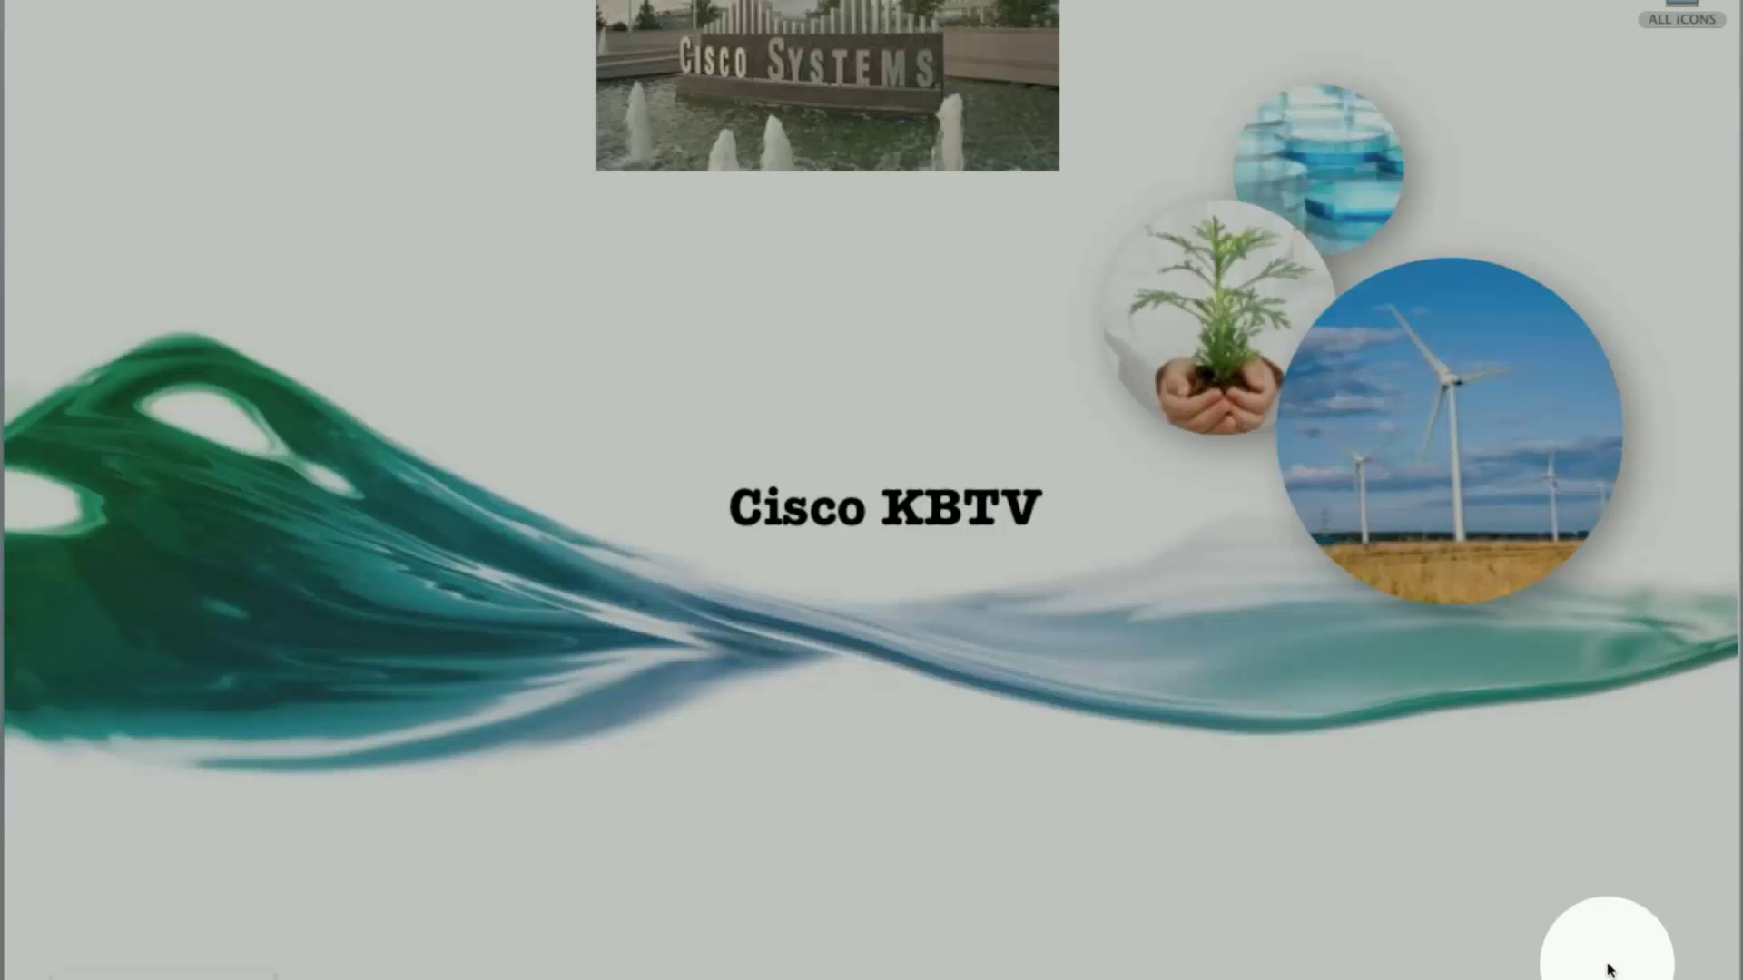
pyautogui.click(1629, 964)
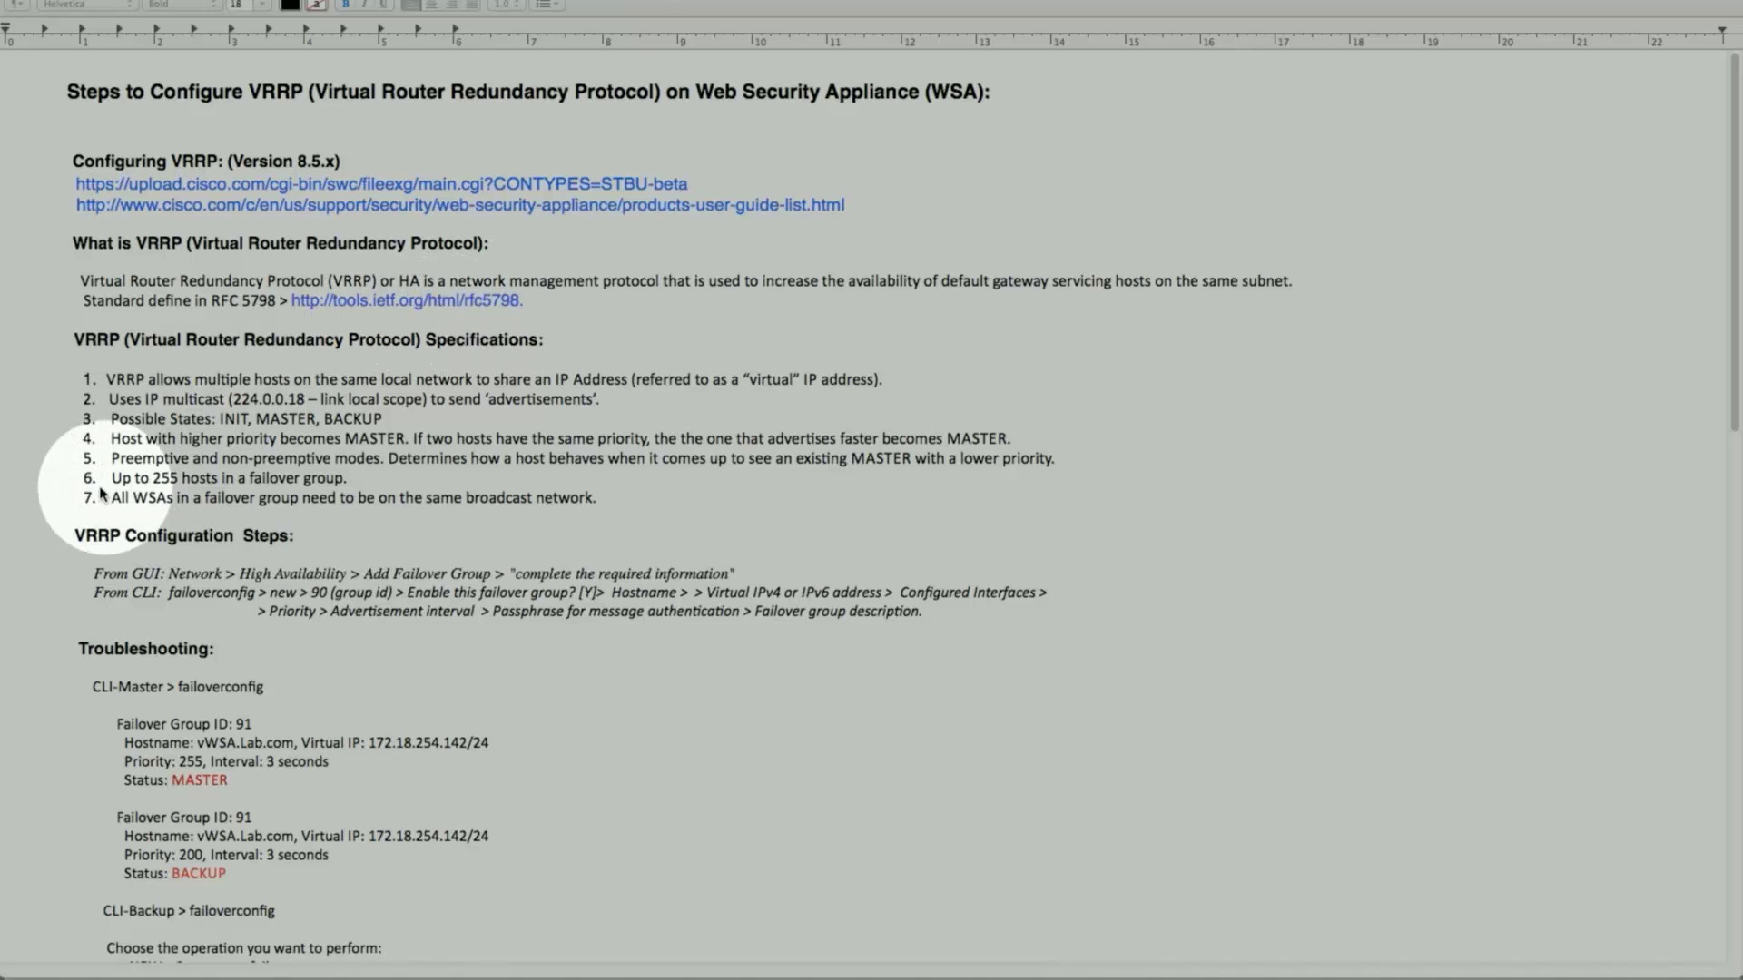
pyautogui.scroll(-2, 78, 490)
pyautogui.scroll(-4, 78, 490)
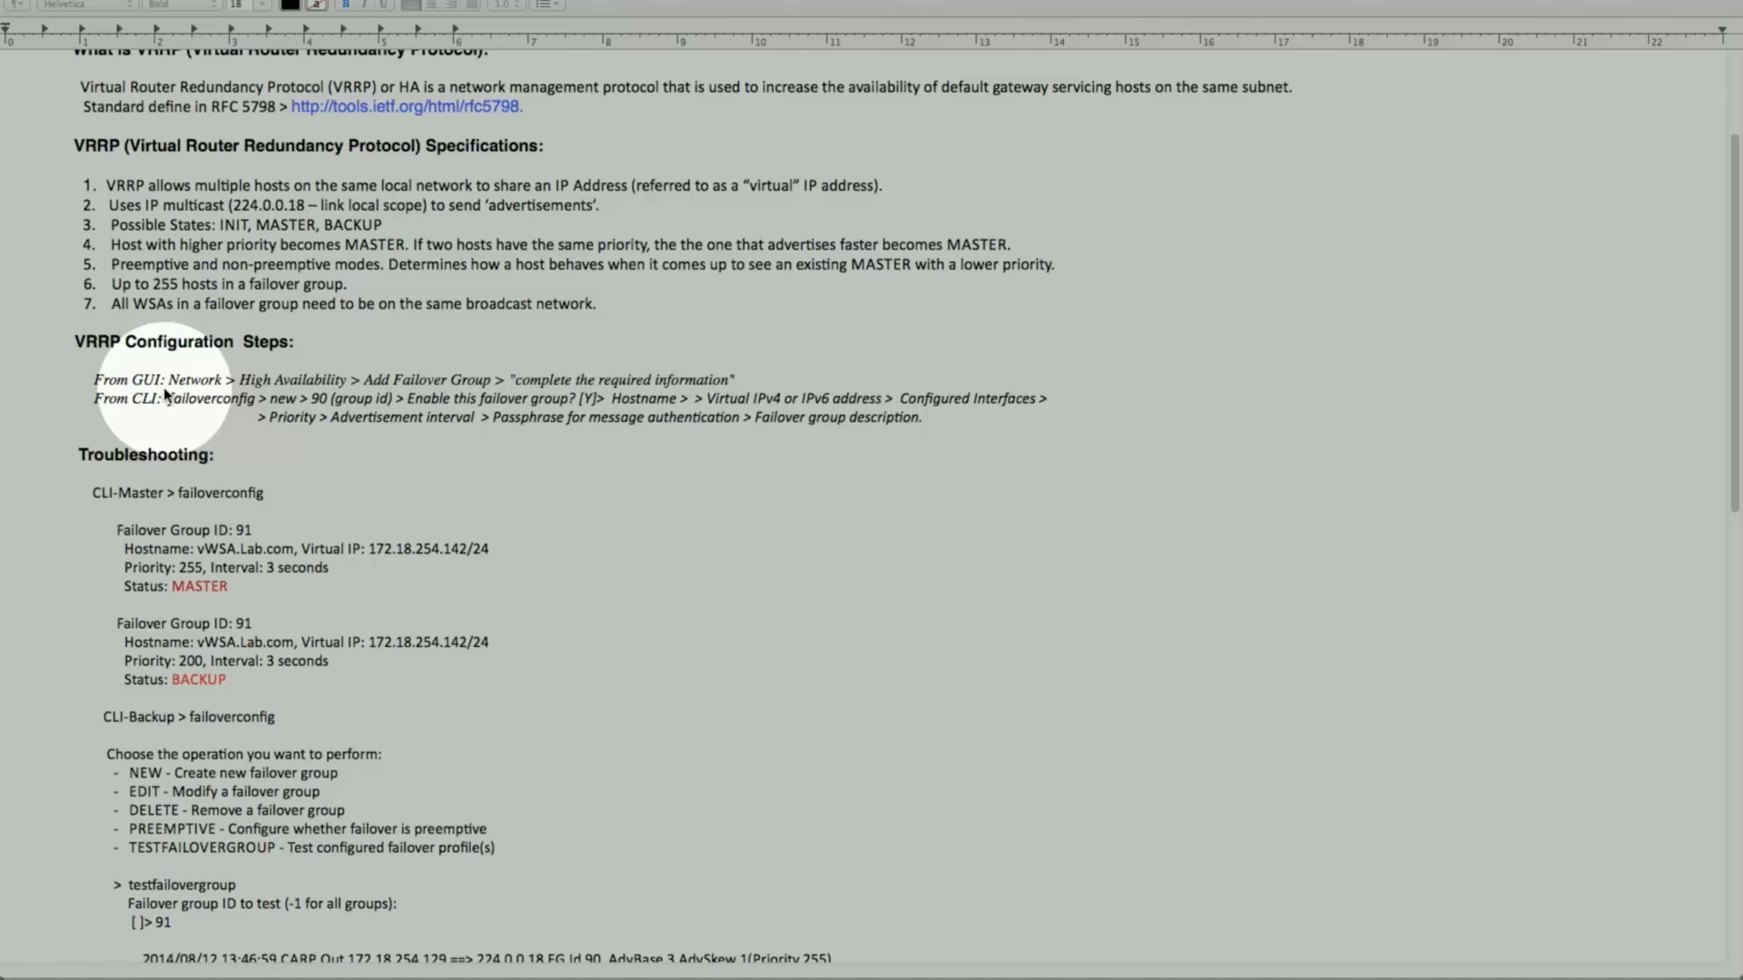
pyautogui.scroll(-3, 83, 414)
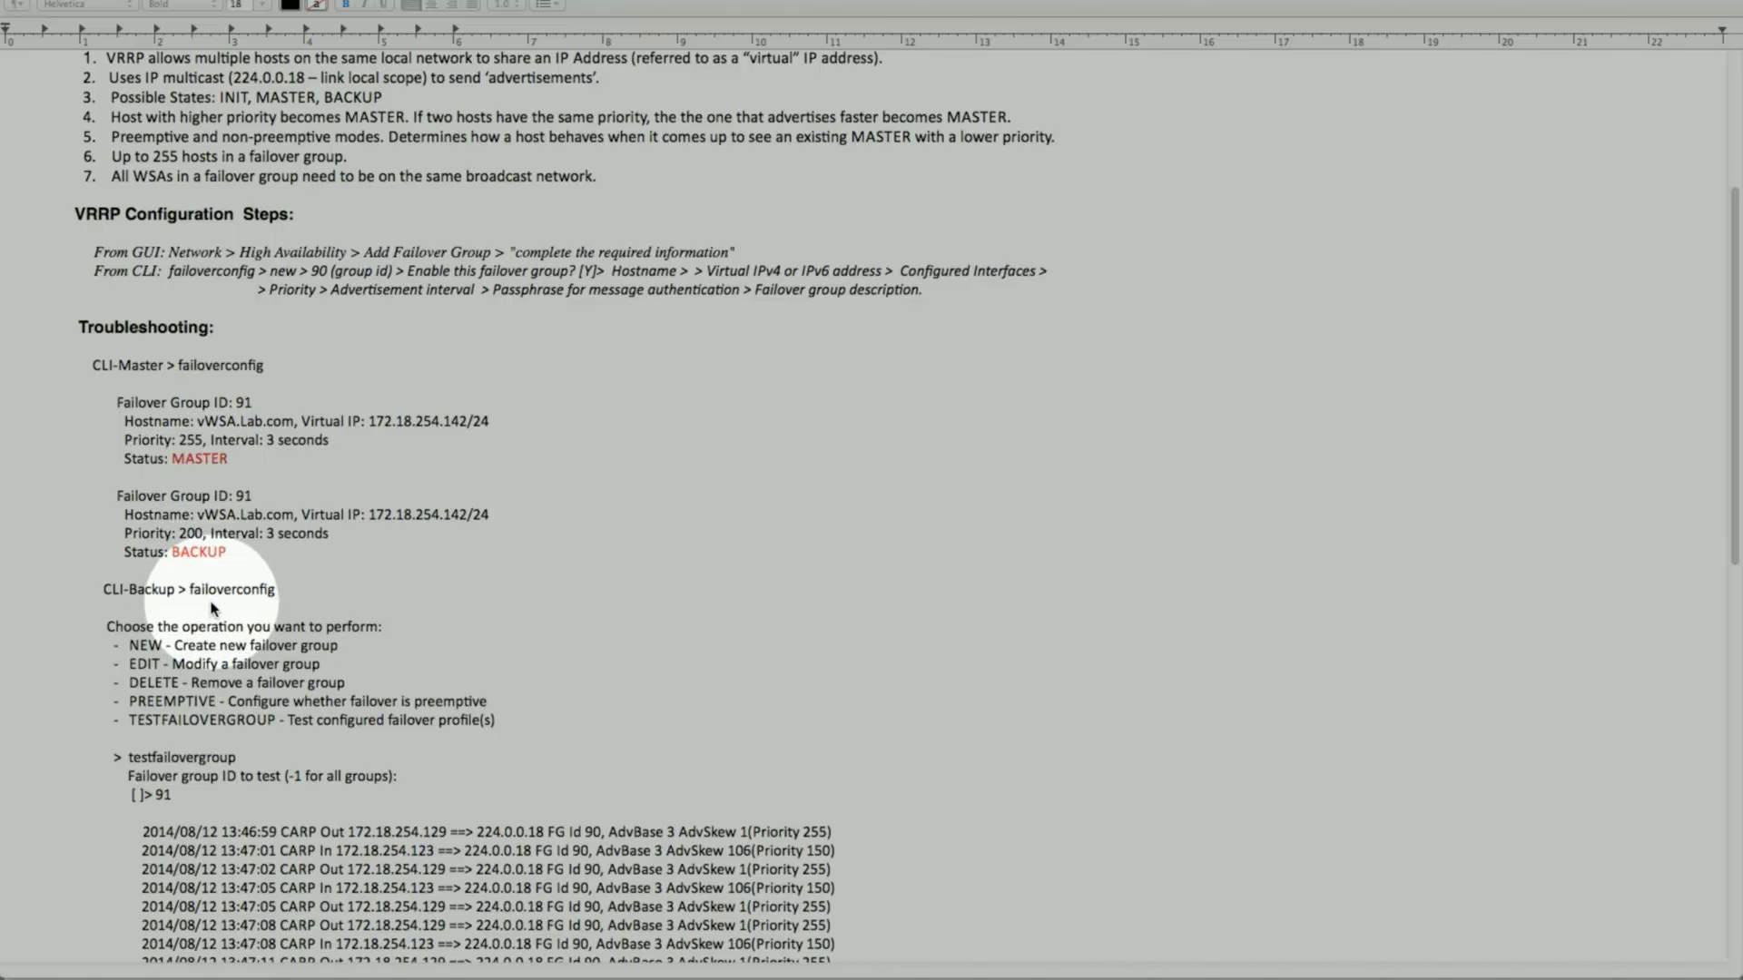
pyautogui.scroll(-5, 221, 608)
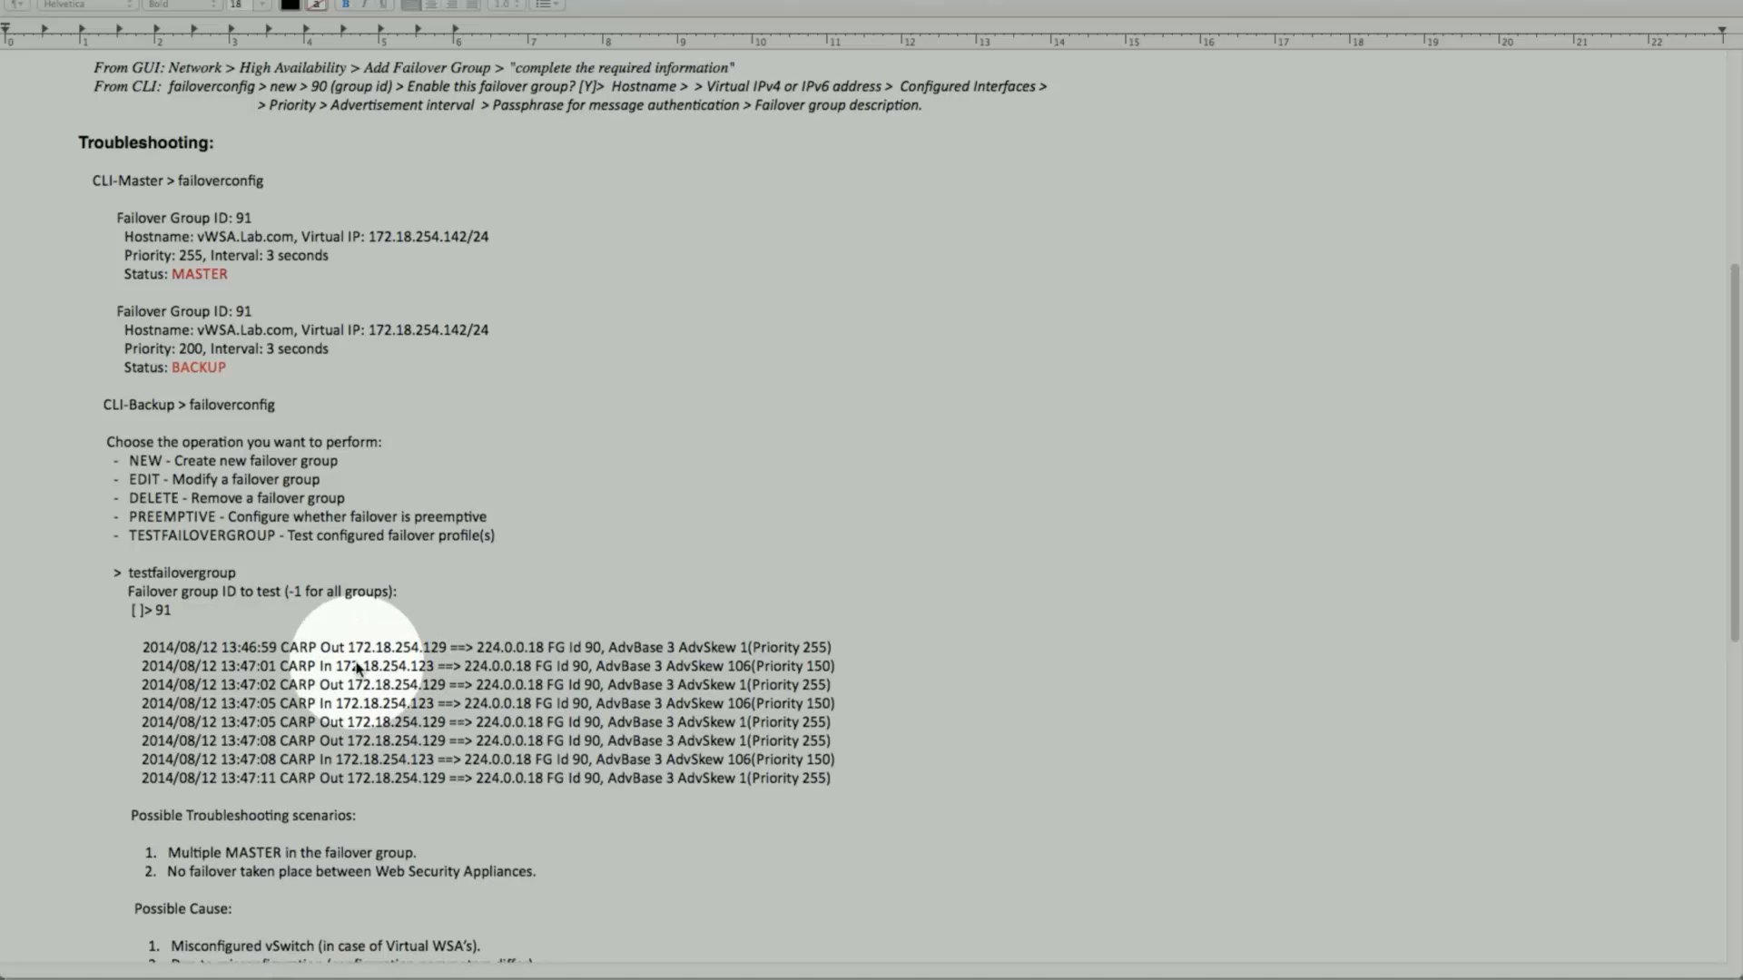
pyautogui.scroll(-2, 359, 669)
pyautogui.scroll(-10, 356, 669)
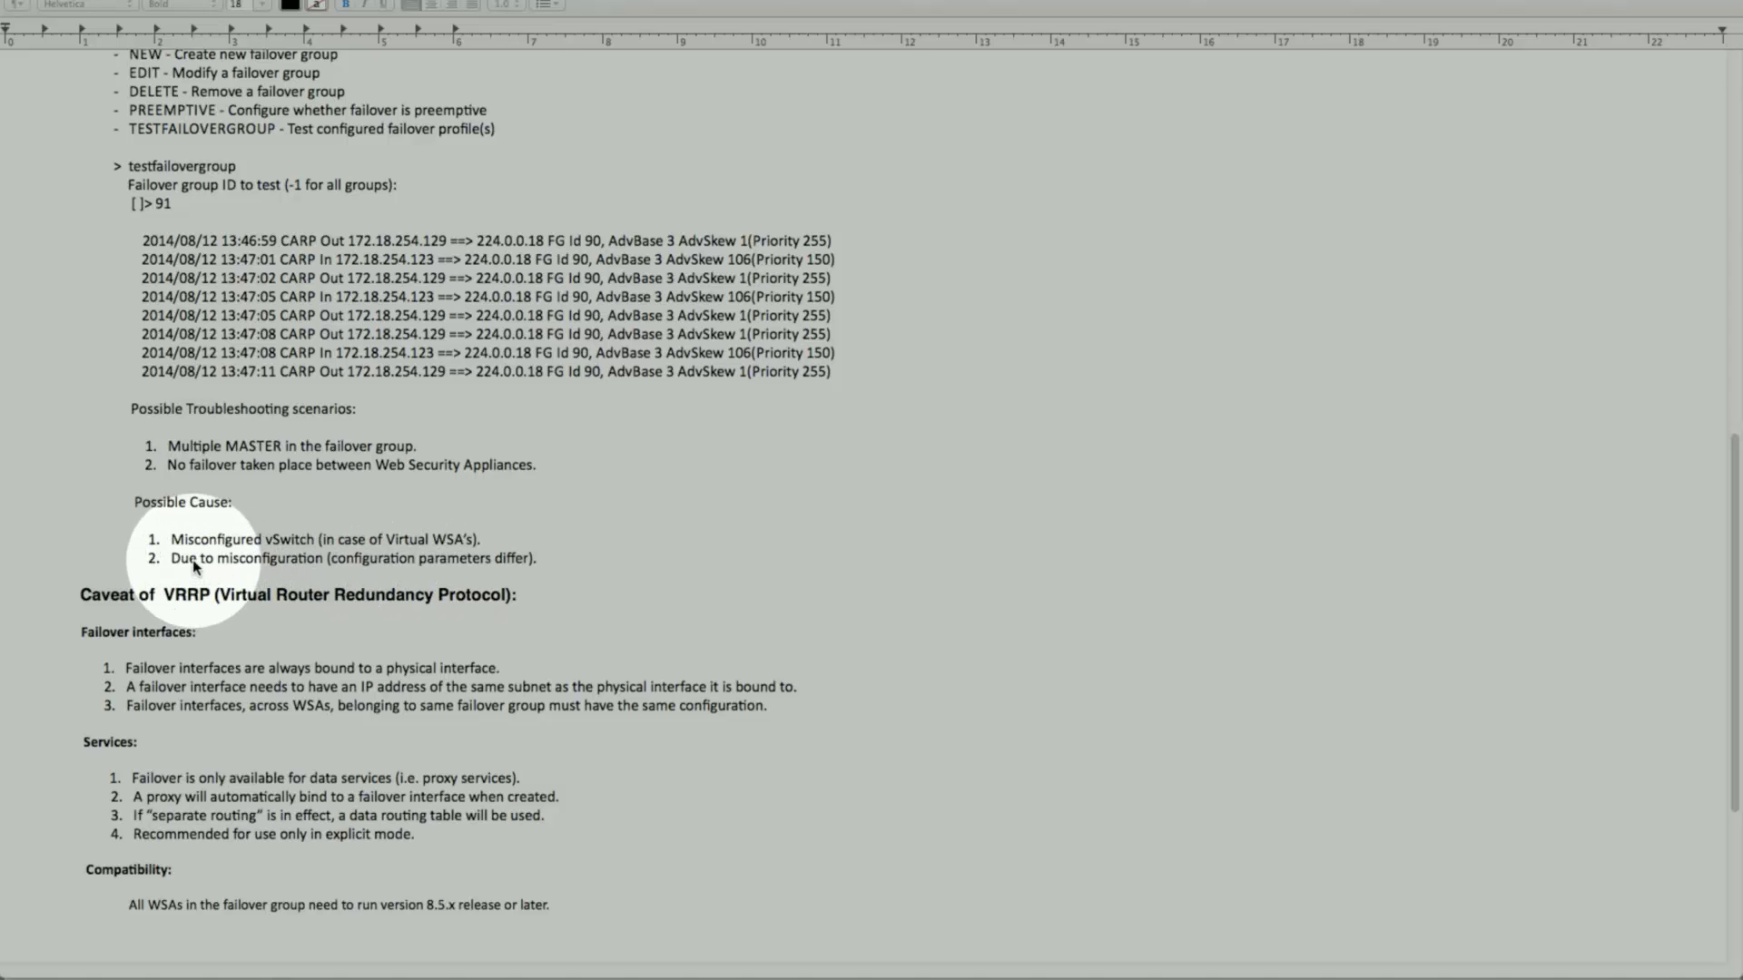
# Review the failover test output, VRRP caveats, compatibility notes and system log examples, and return to the start of the notes
pyautogui.scroll(6, 193, 573)
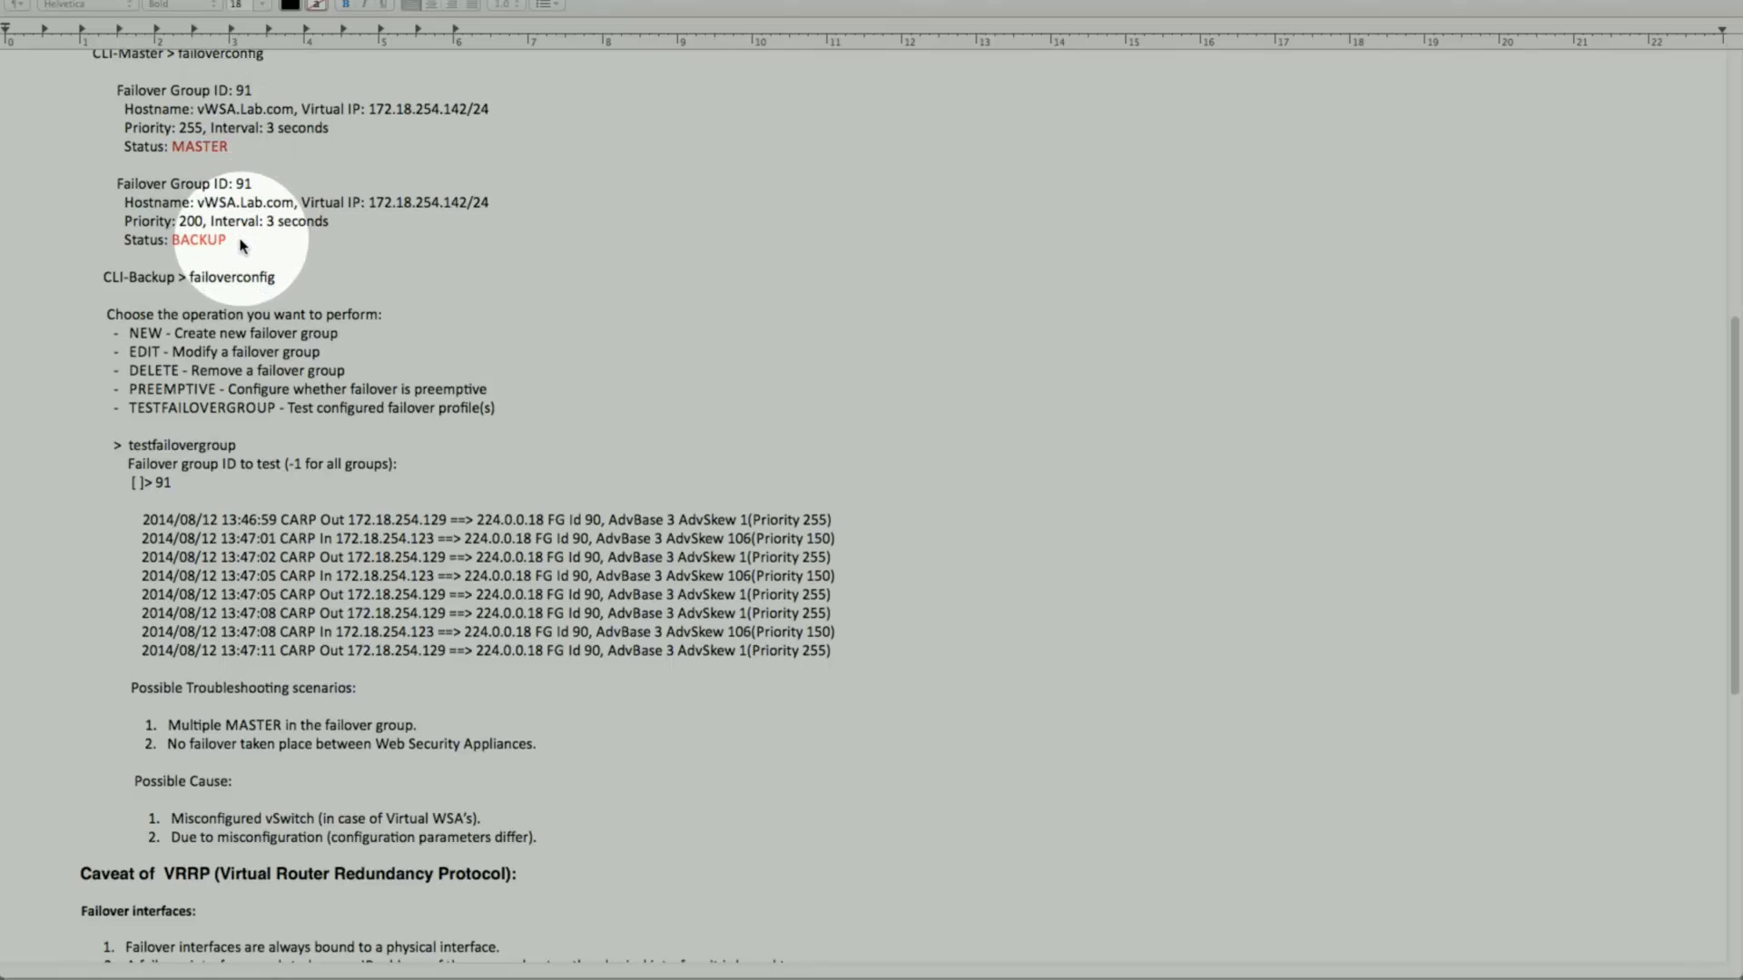
pyautogui.scroll(-3, 223, 451)
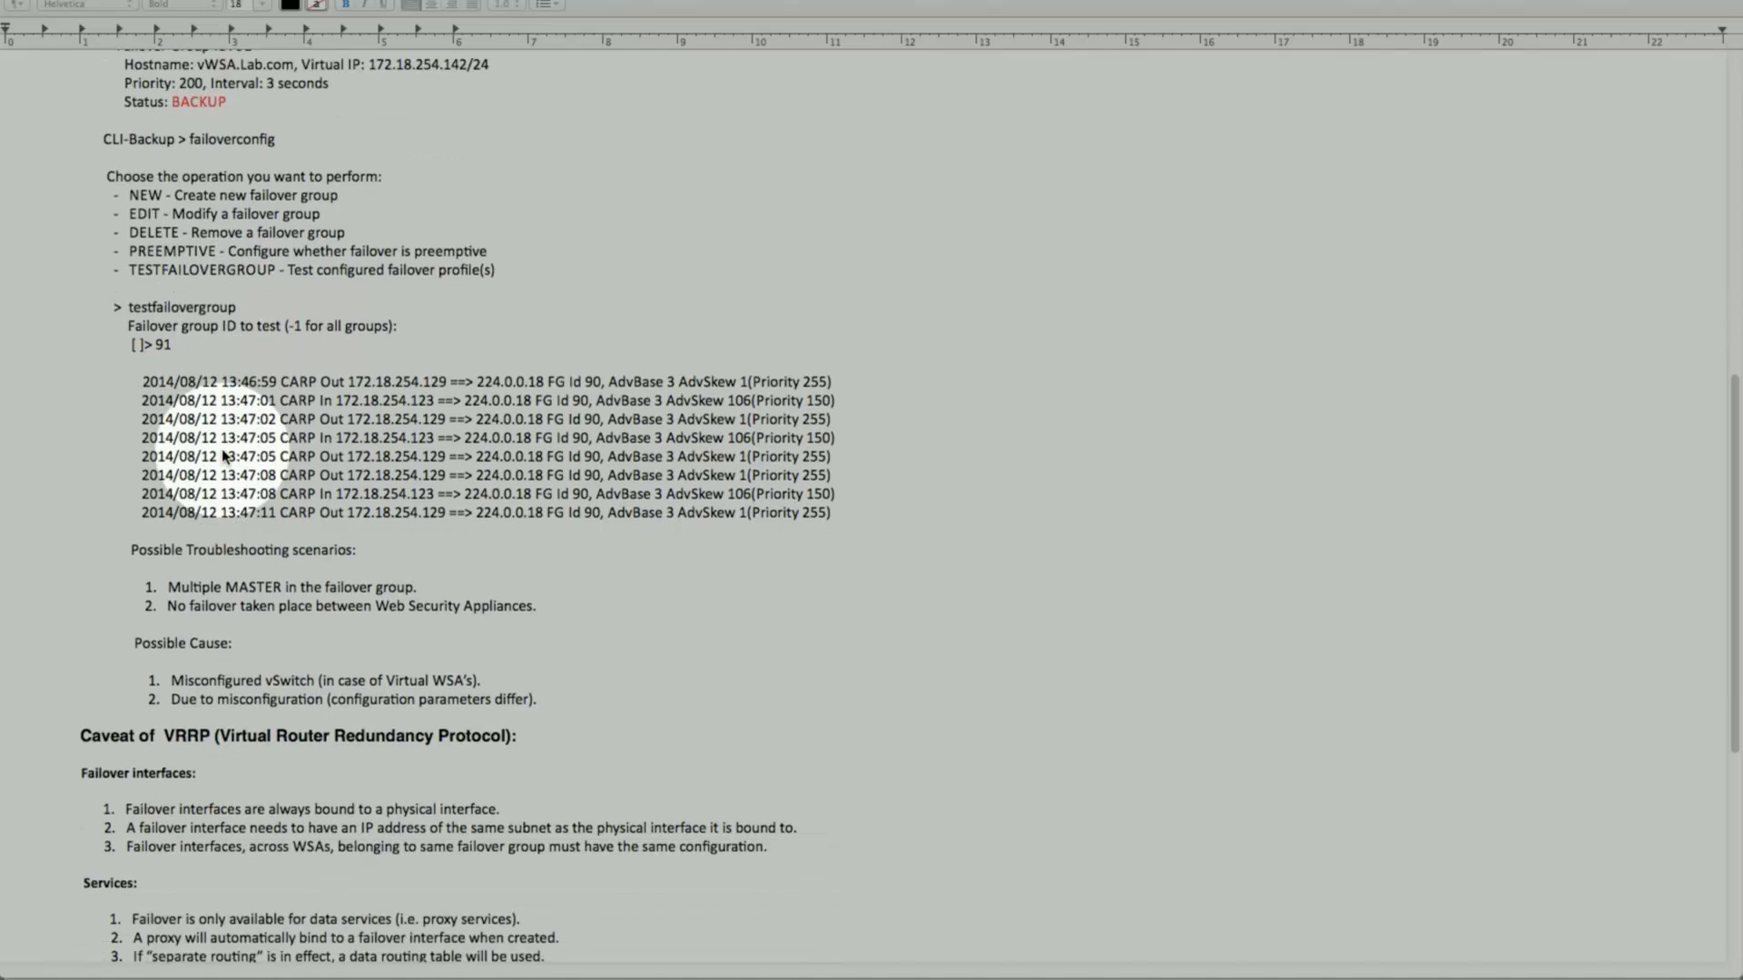
pyautogui.scroll(-5, 223, 454)
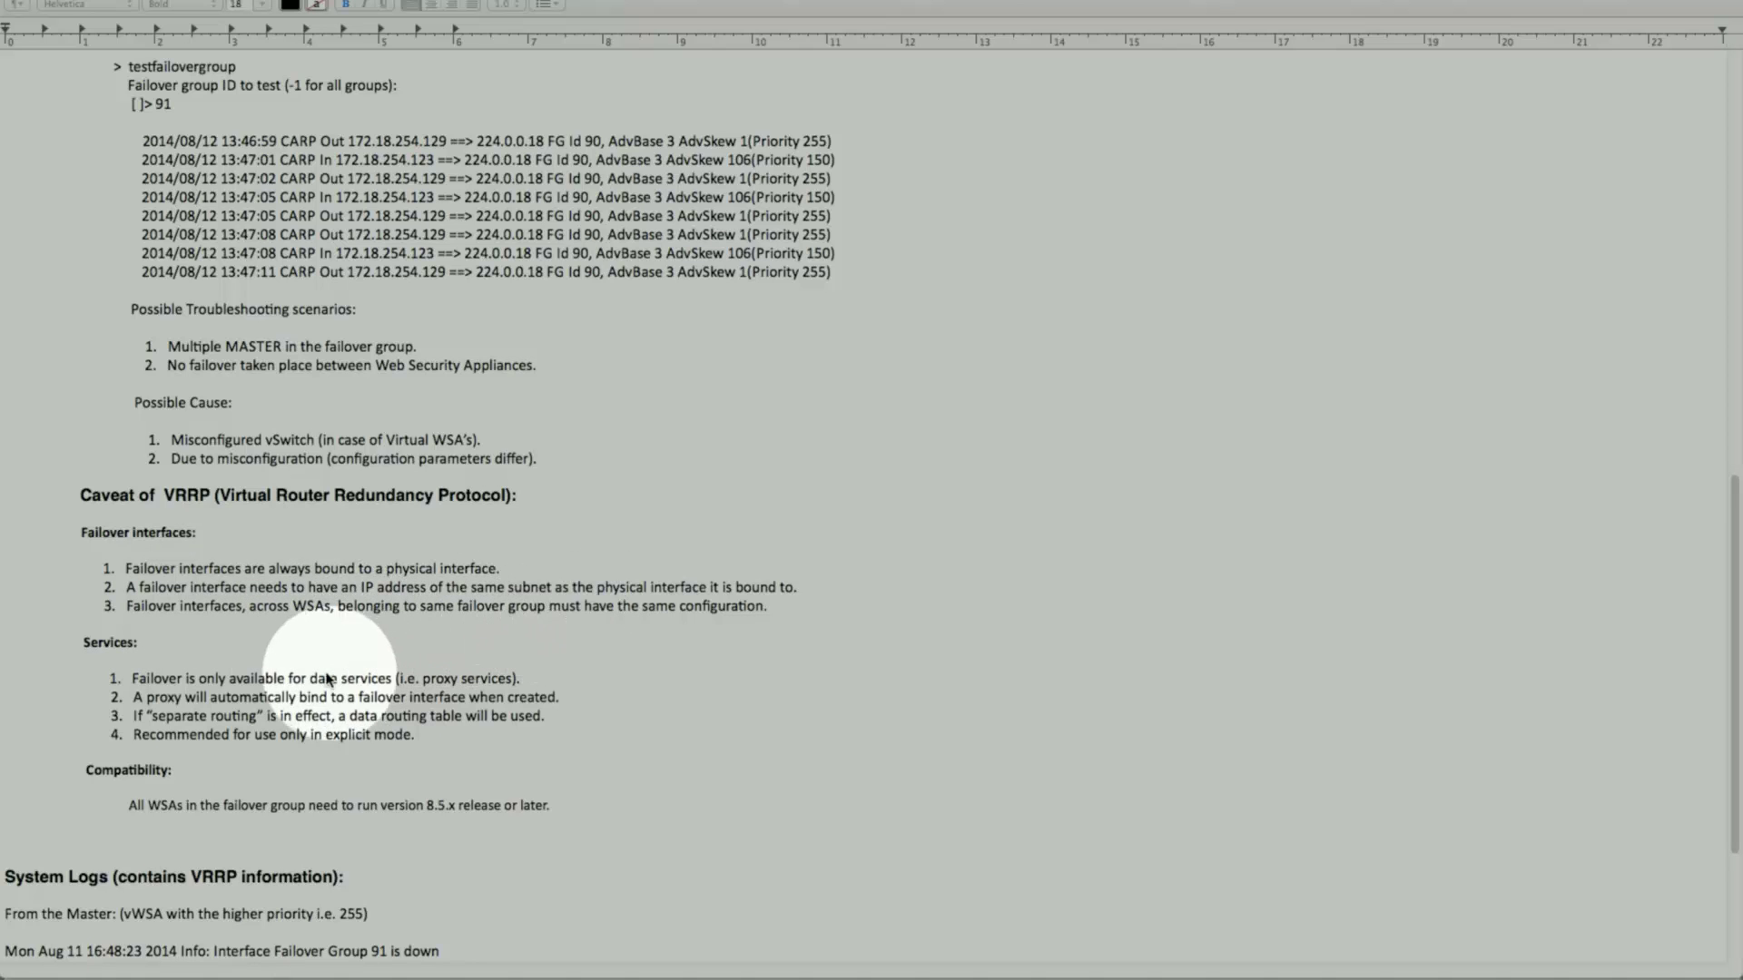
pyautogui.scroll(-3, 272, 676)
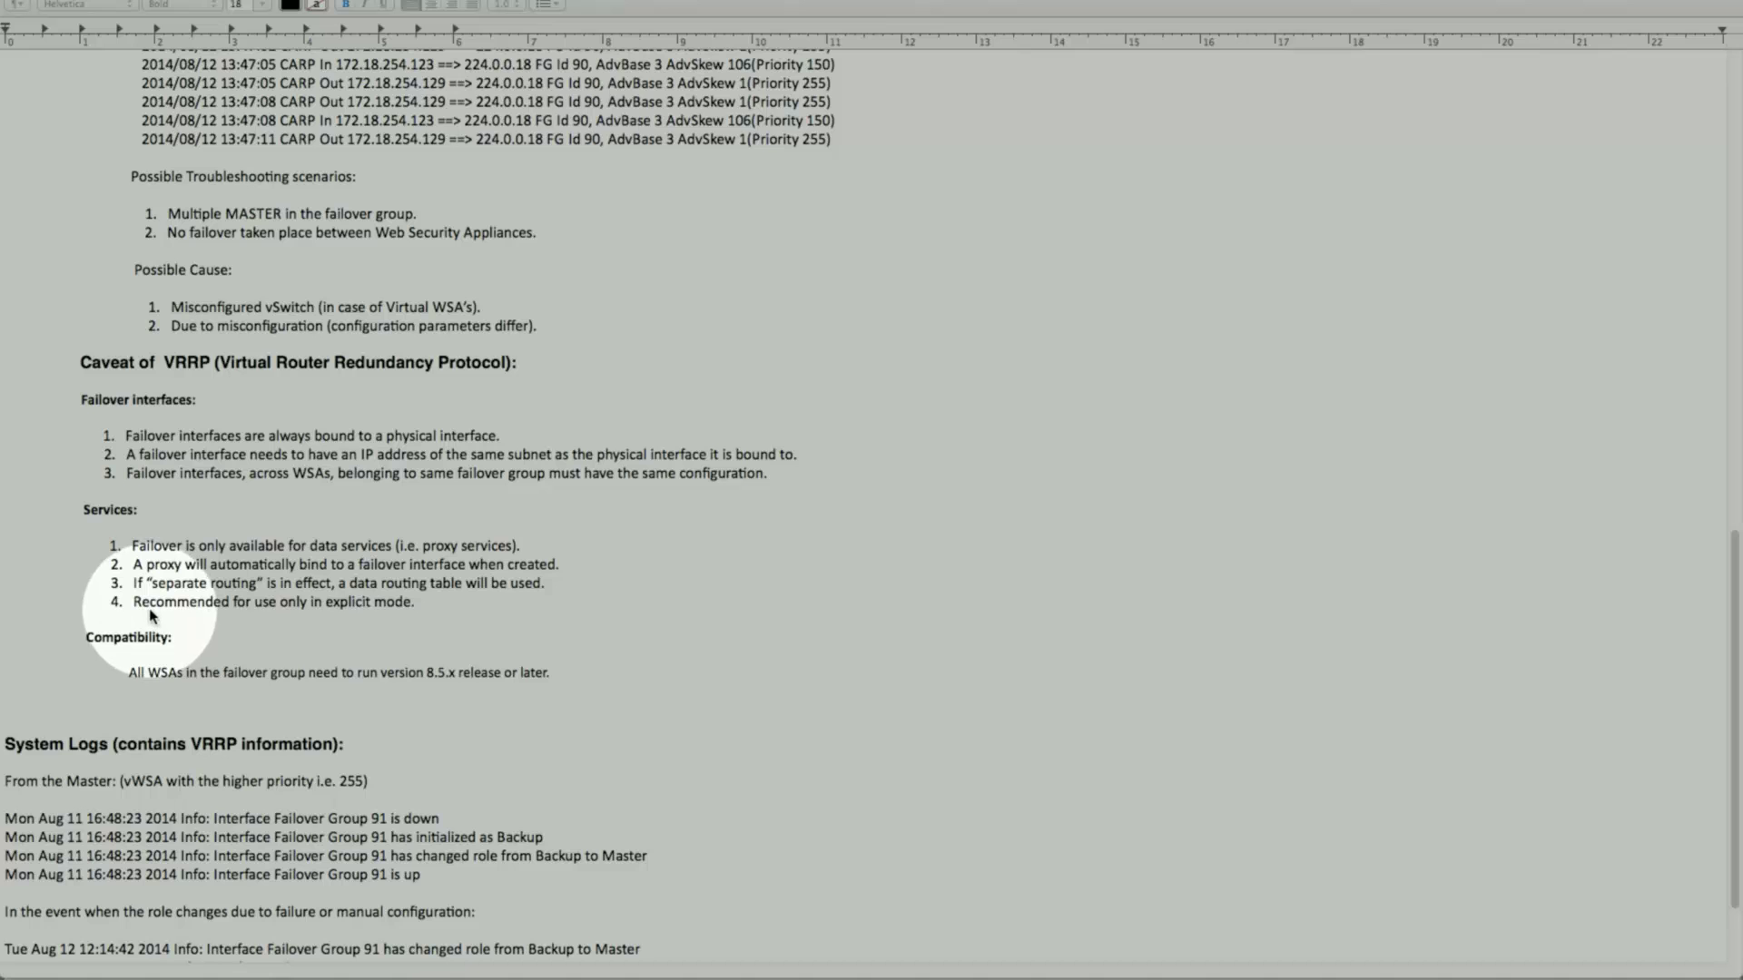
pyautogui.scroll(-2, 152, 616)
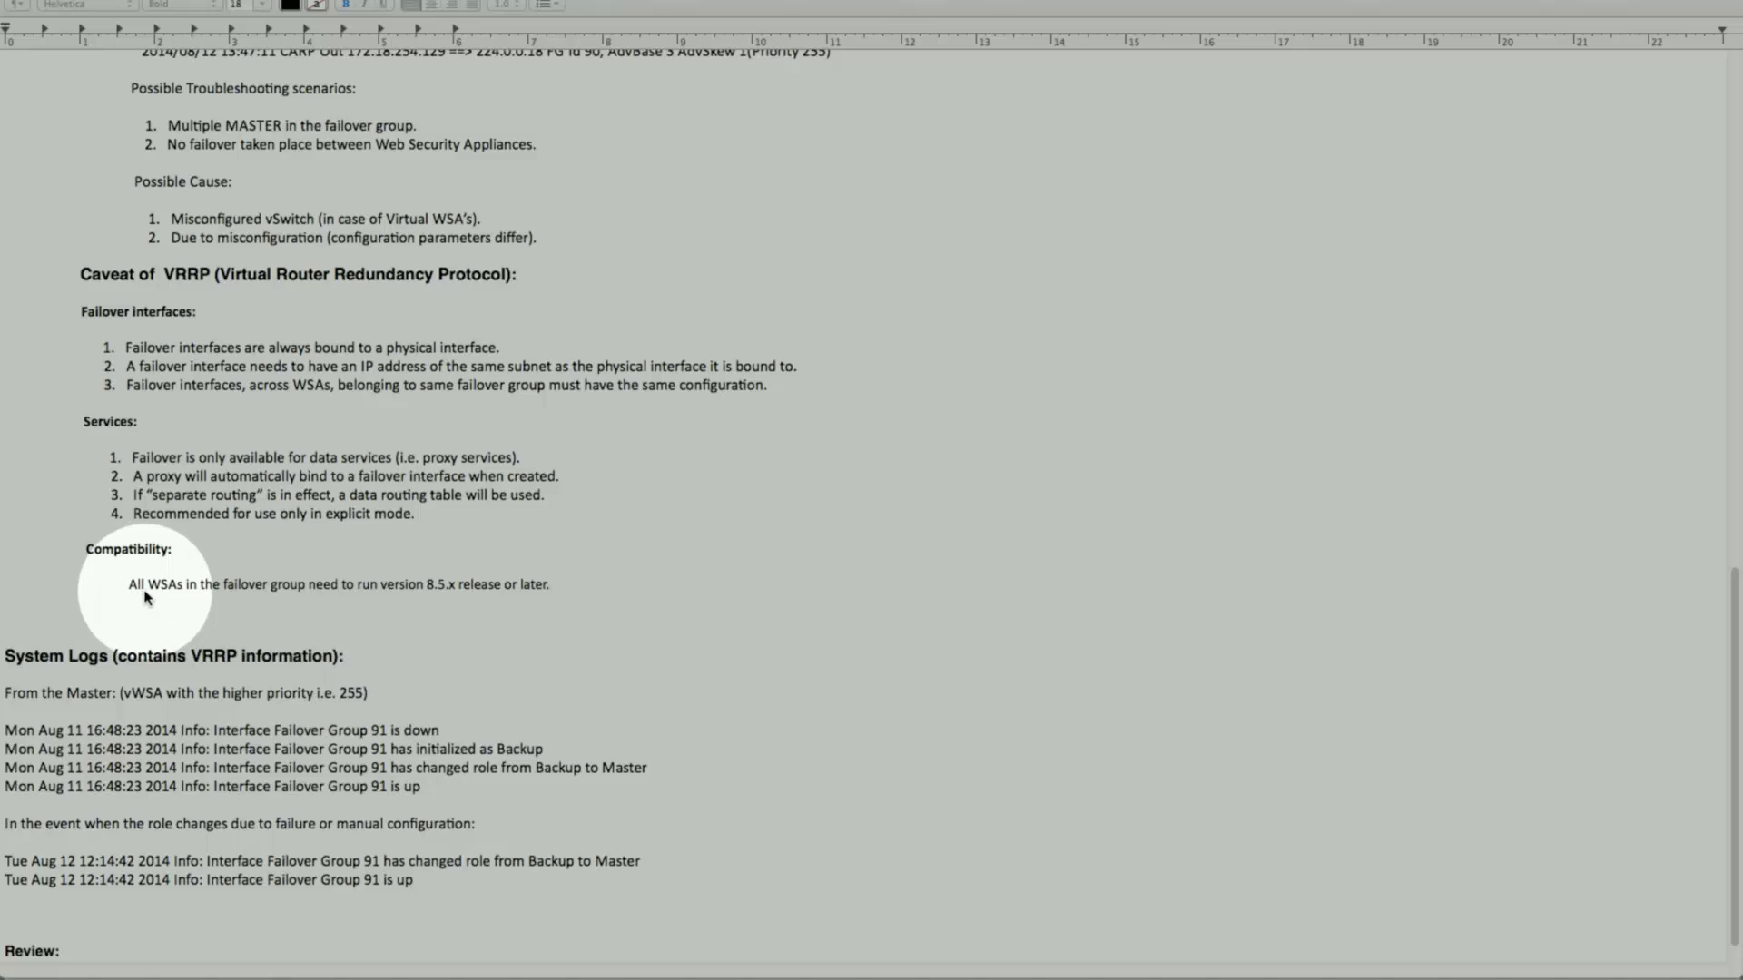
pyautogui.scroll(-1, 146, 598)
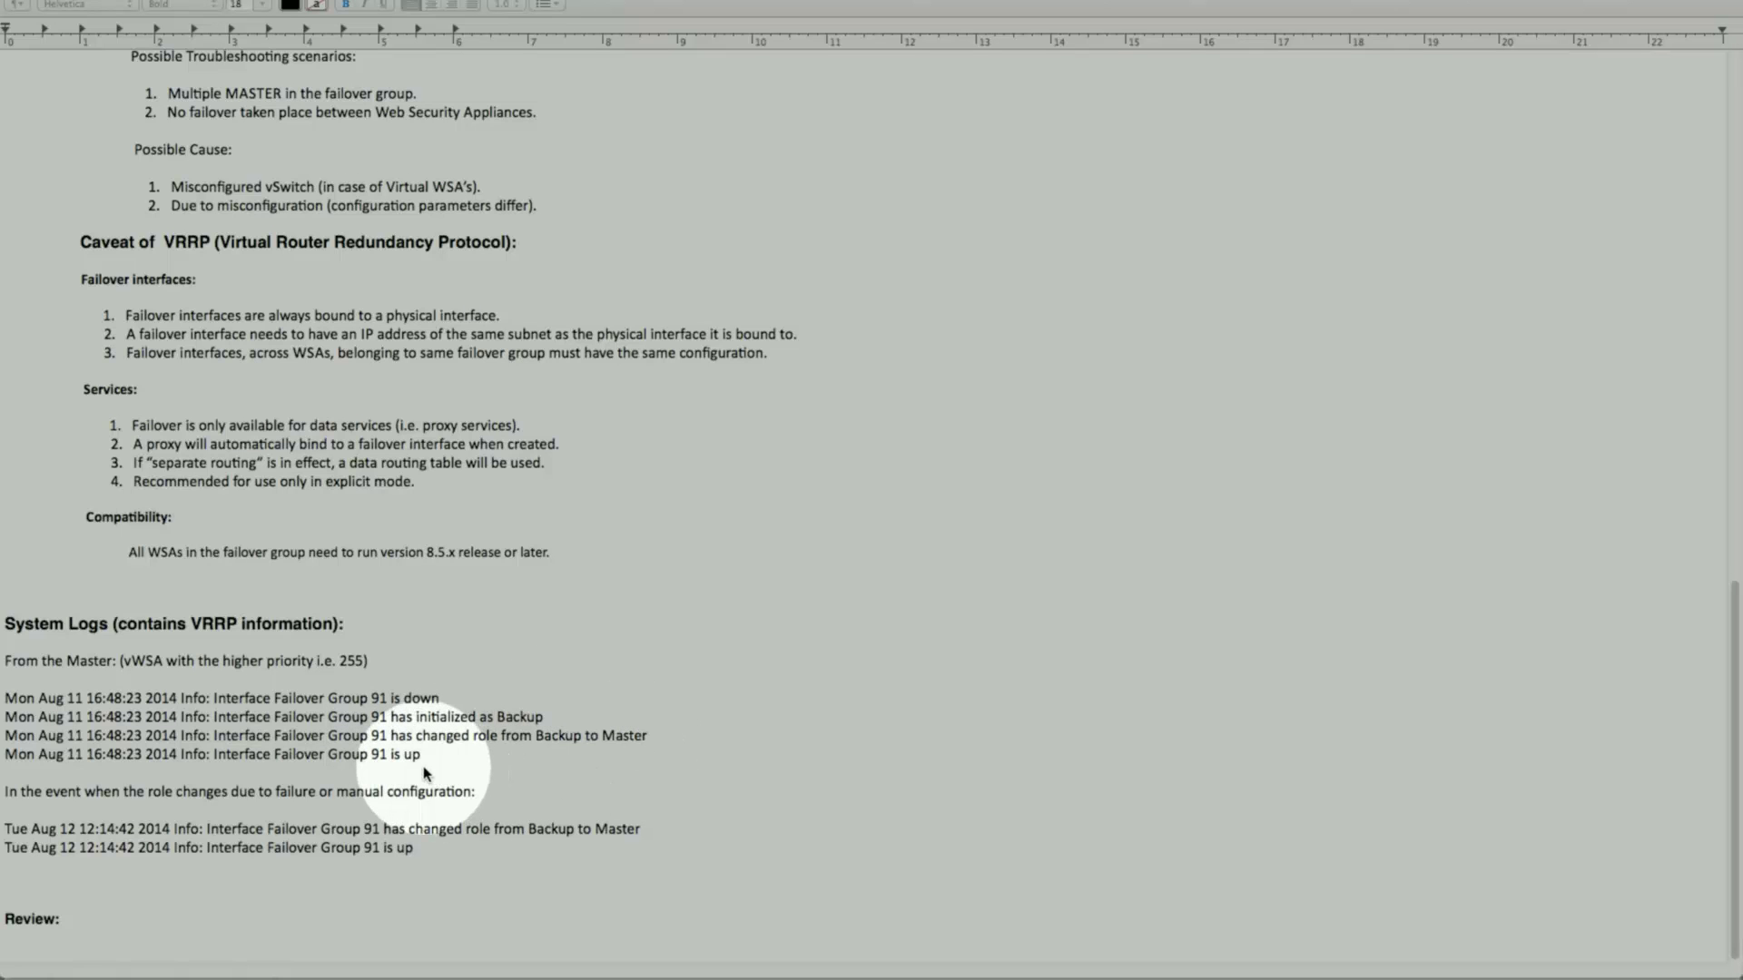
pyautogui.scroll(10, 385, 744)
pyautogui.scroll(8, 382, 740)
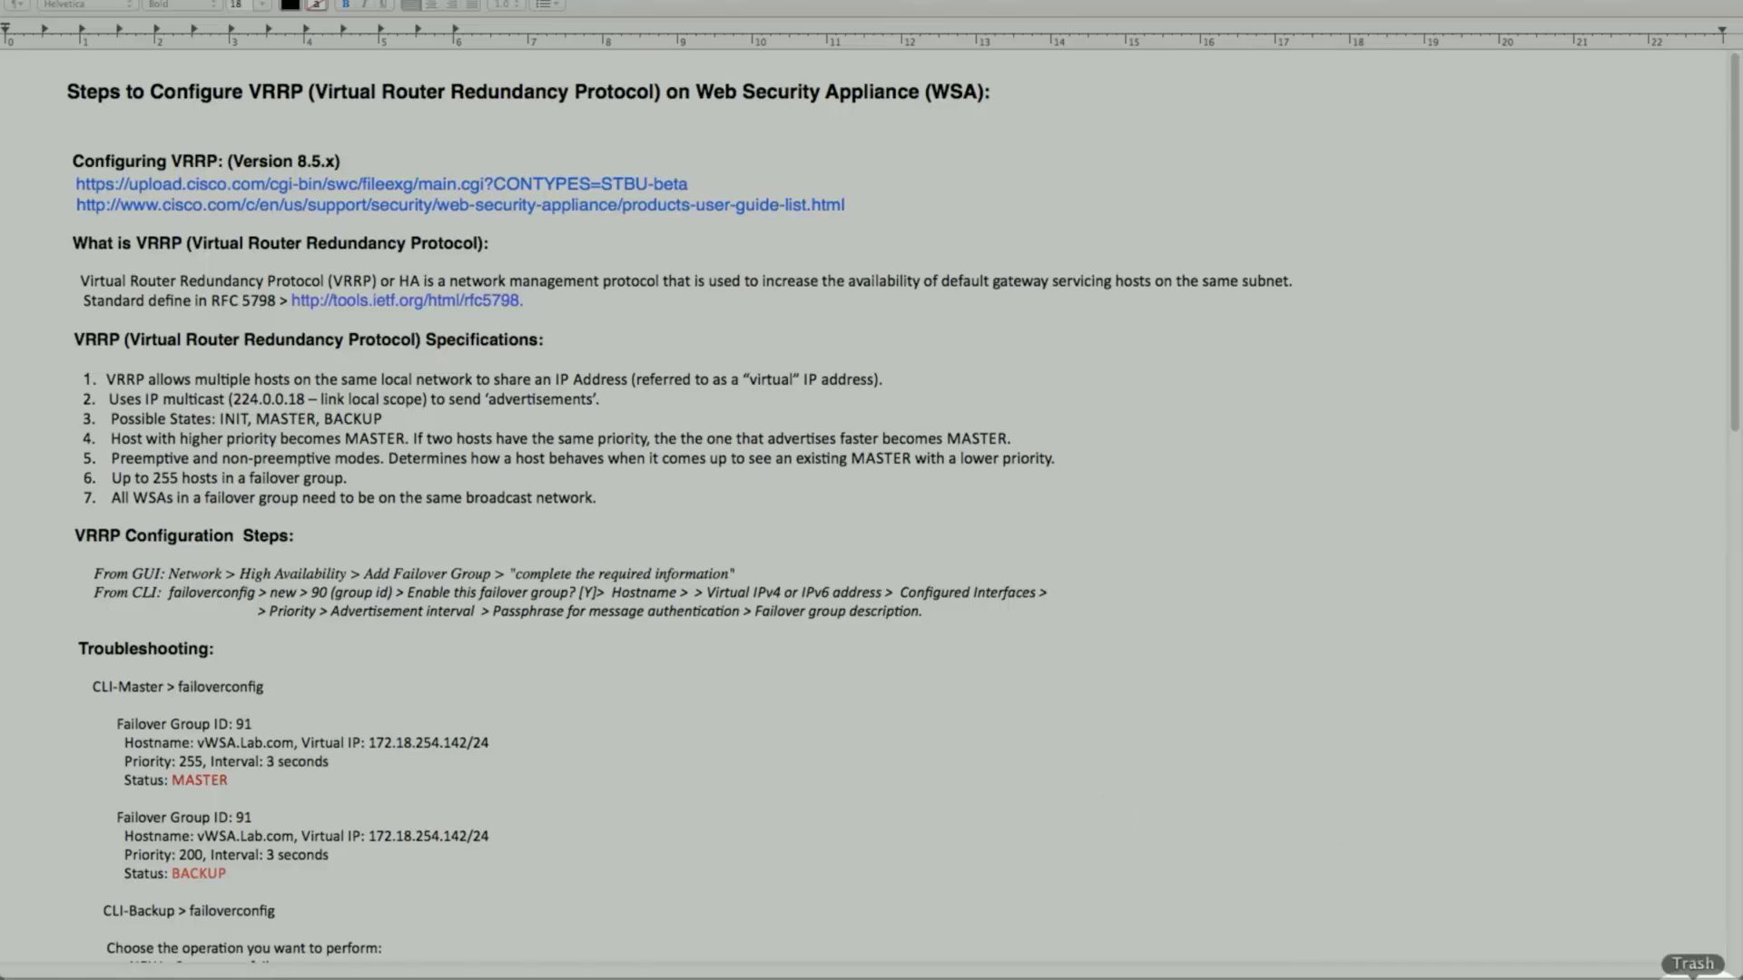
# Switch to the web browser and open the High Availability page of the appliance at 172.18.254.87
pyautogui.click(1654, 970)
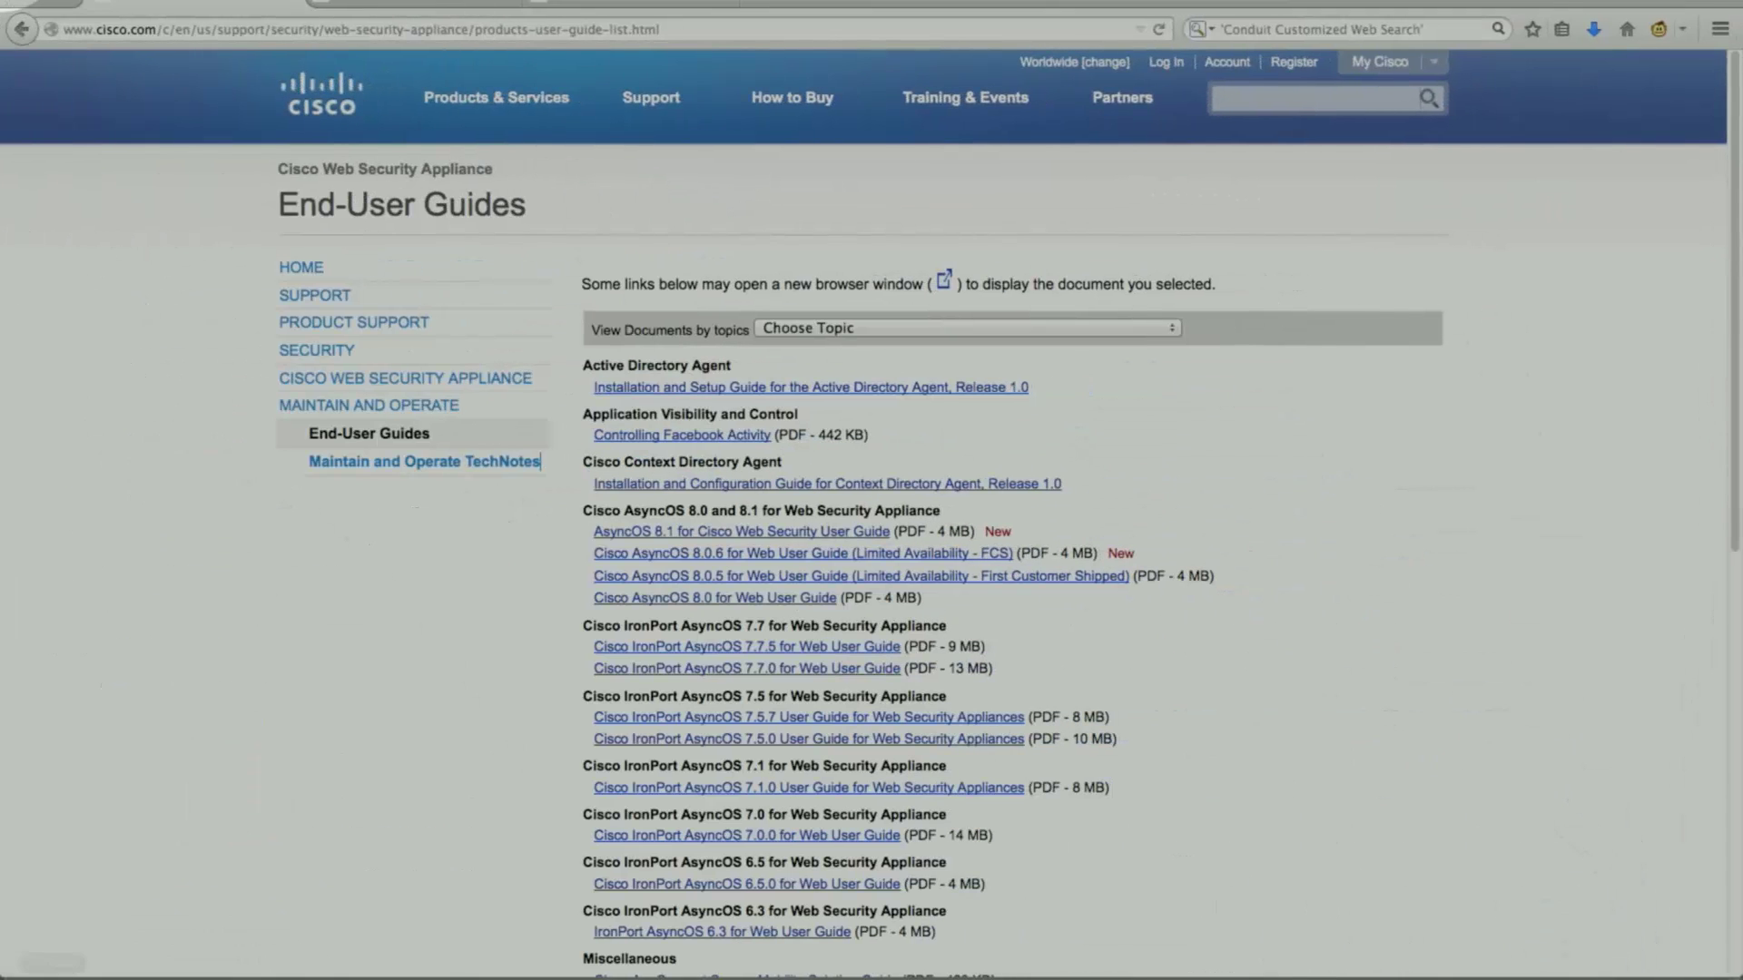
pyautogui.click(409, 8)
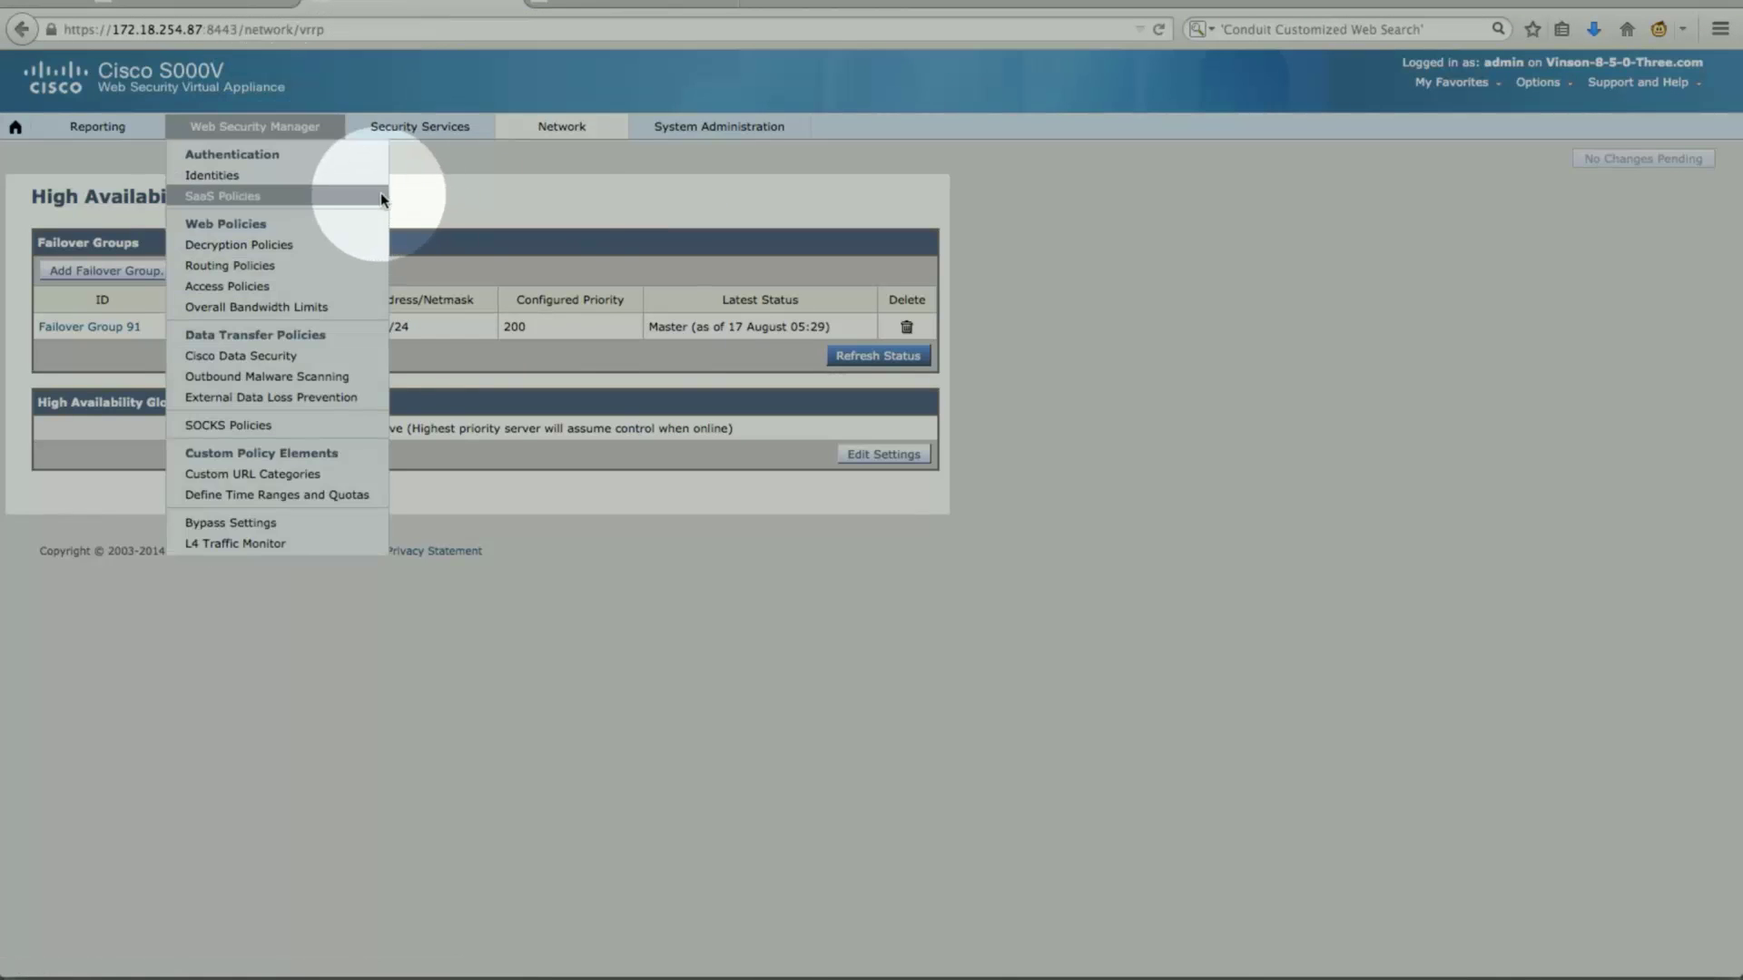
pyautogui.click(557, 189)
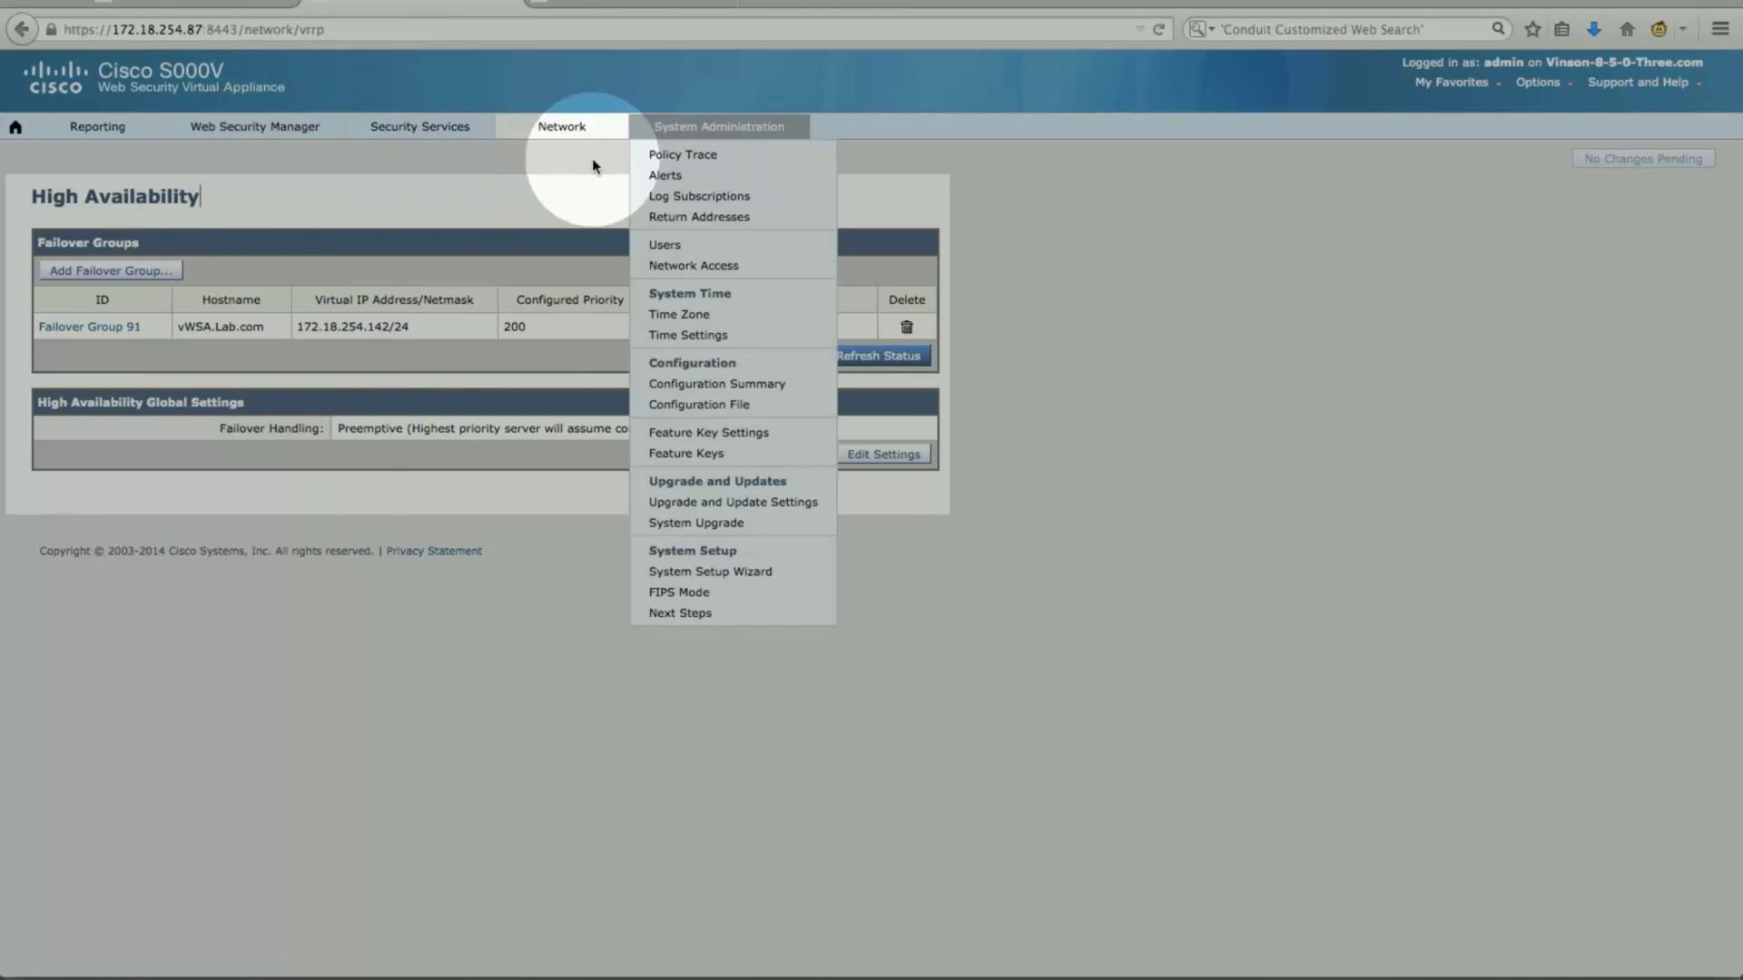
pyautogui.click(563, 135)
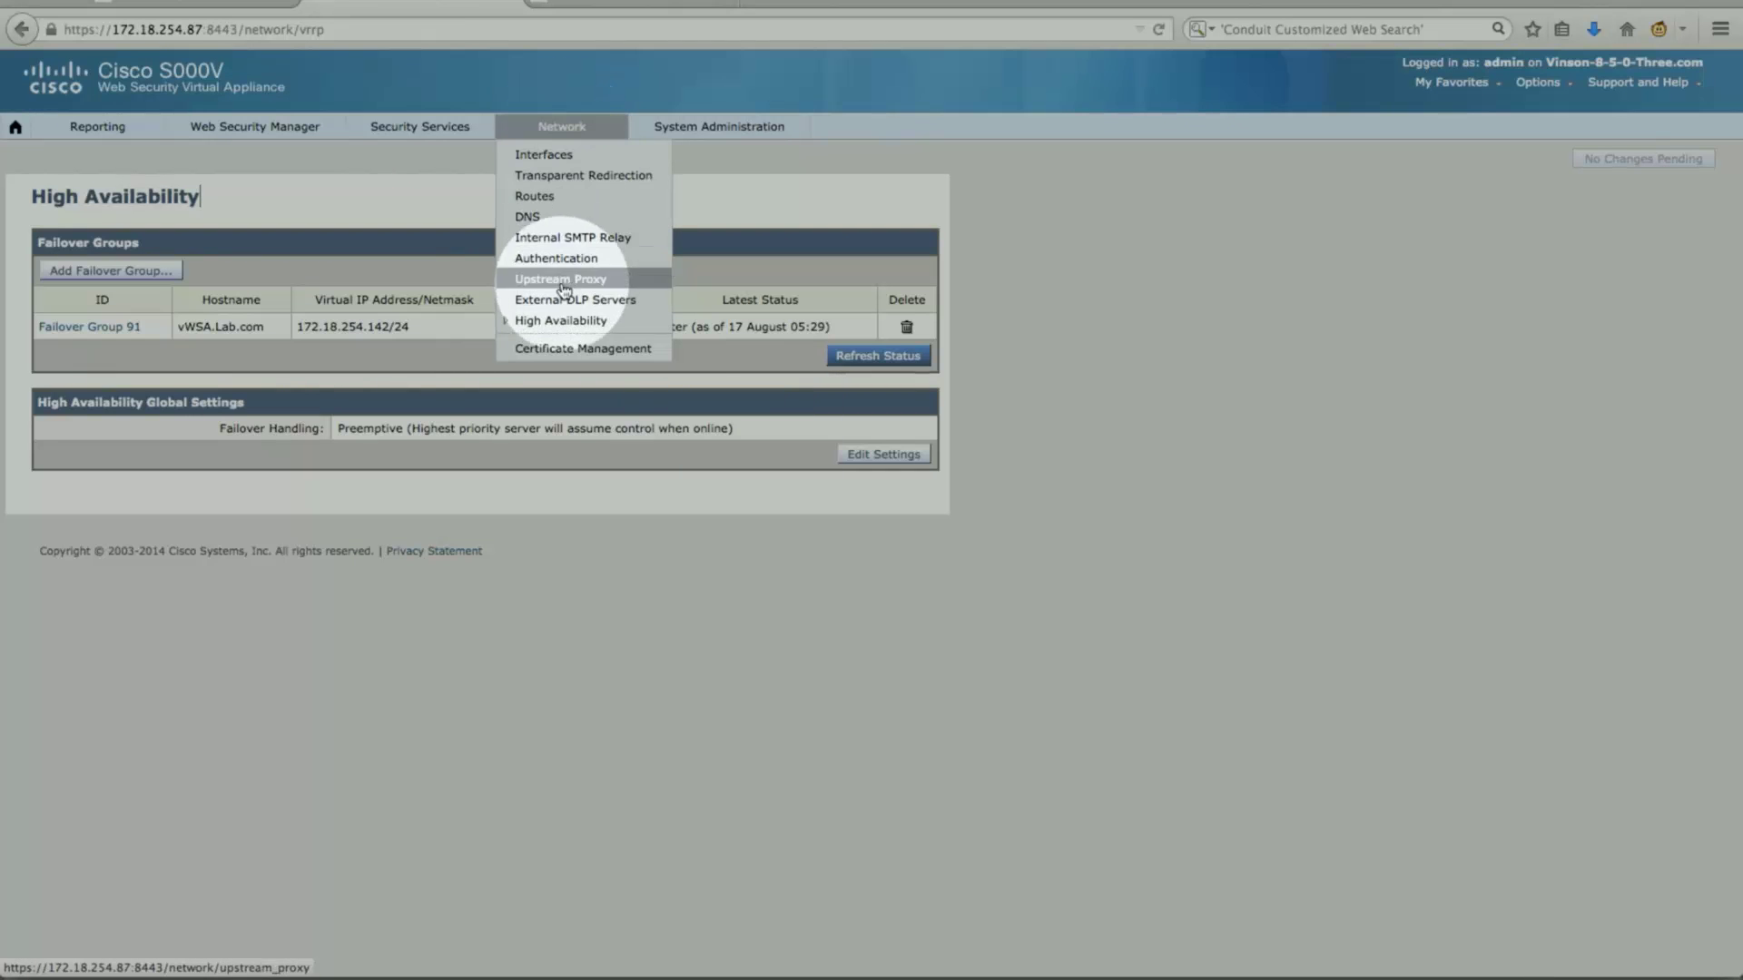
pyautogui.click(561, 318)
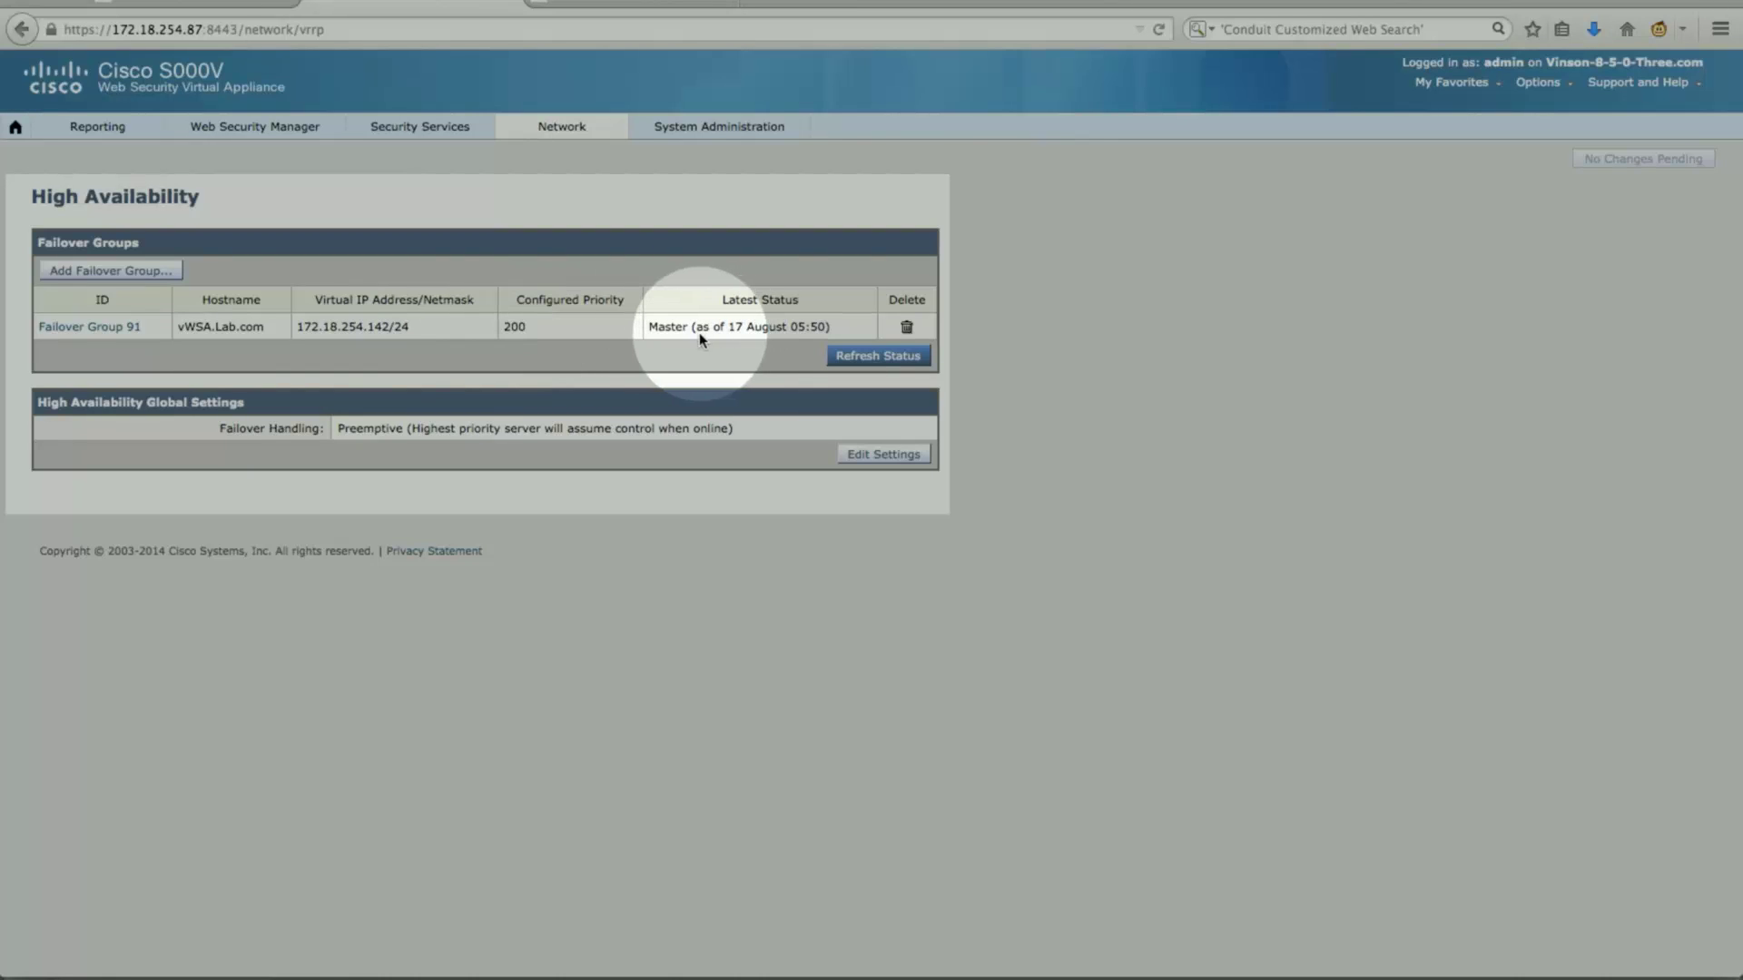
# Compare the failover group's priority and status on the appliances at 172.18.254.98 and 172.18.254.87
pyautogui.click(659, 3)
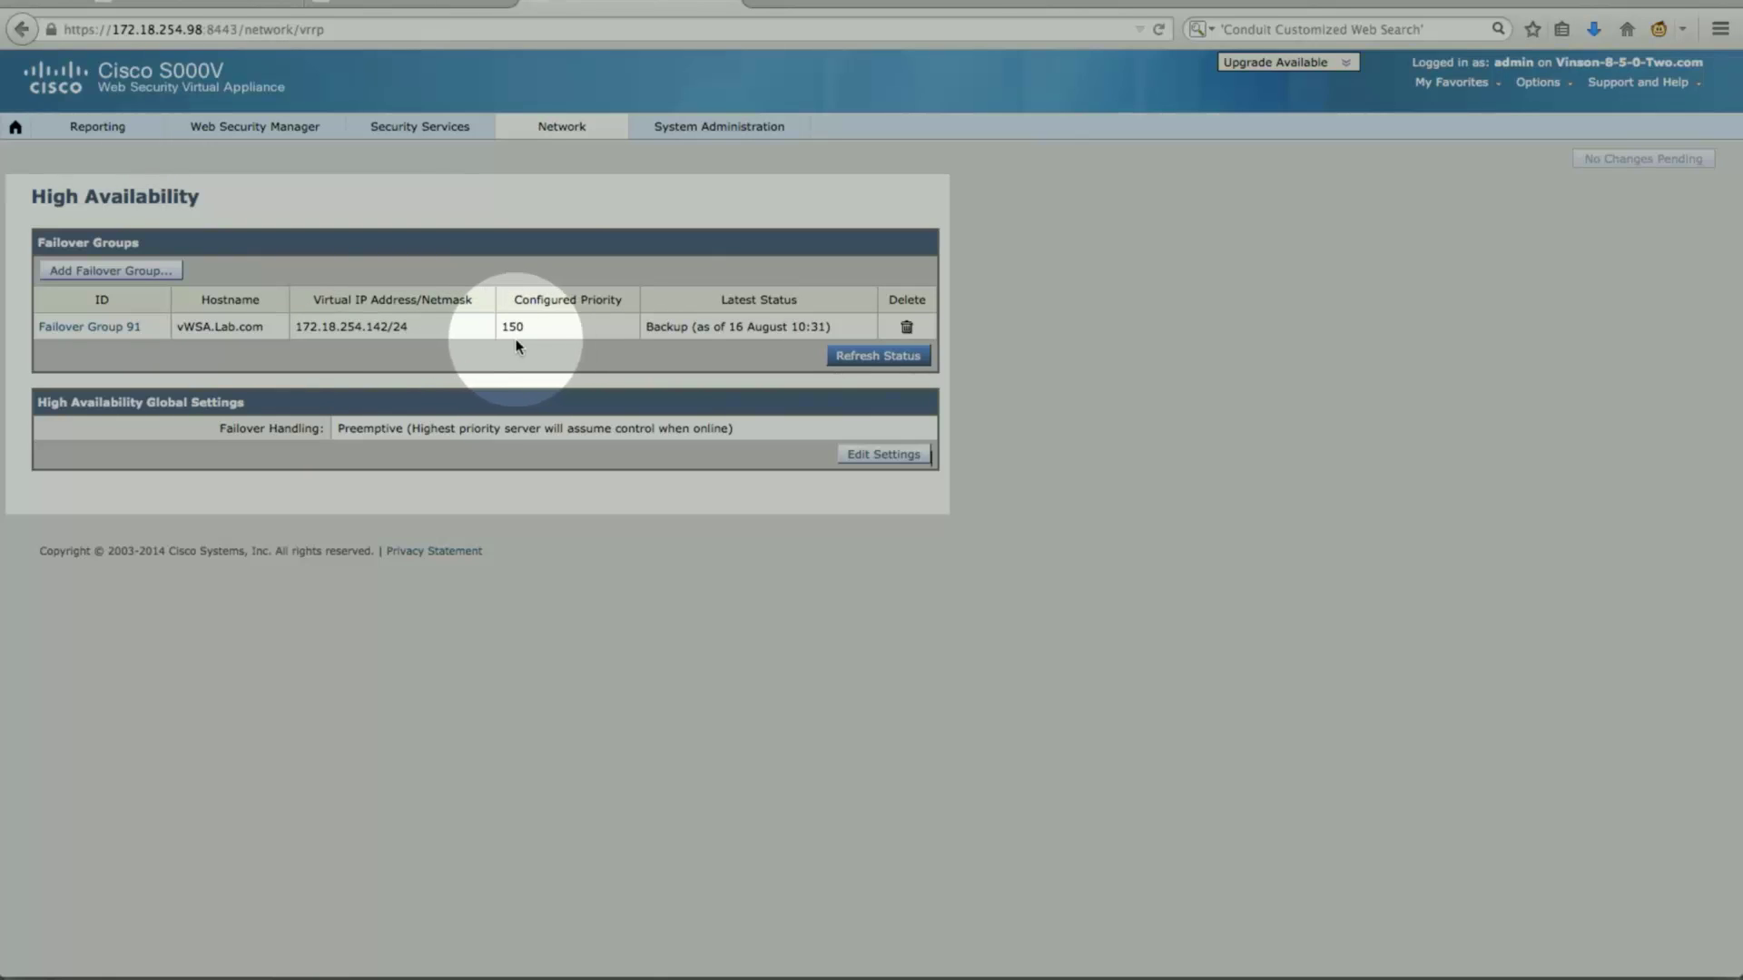
pyautogui.click(426, 2)
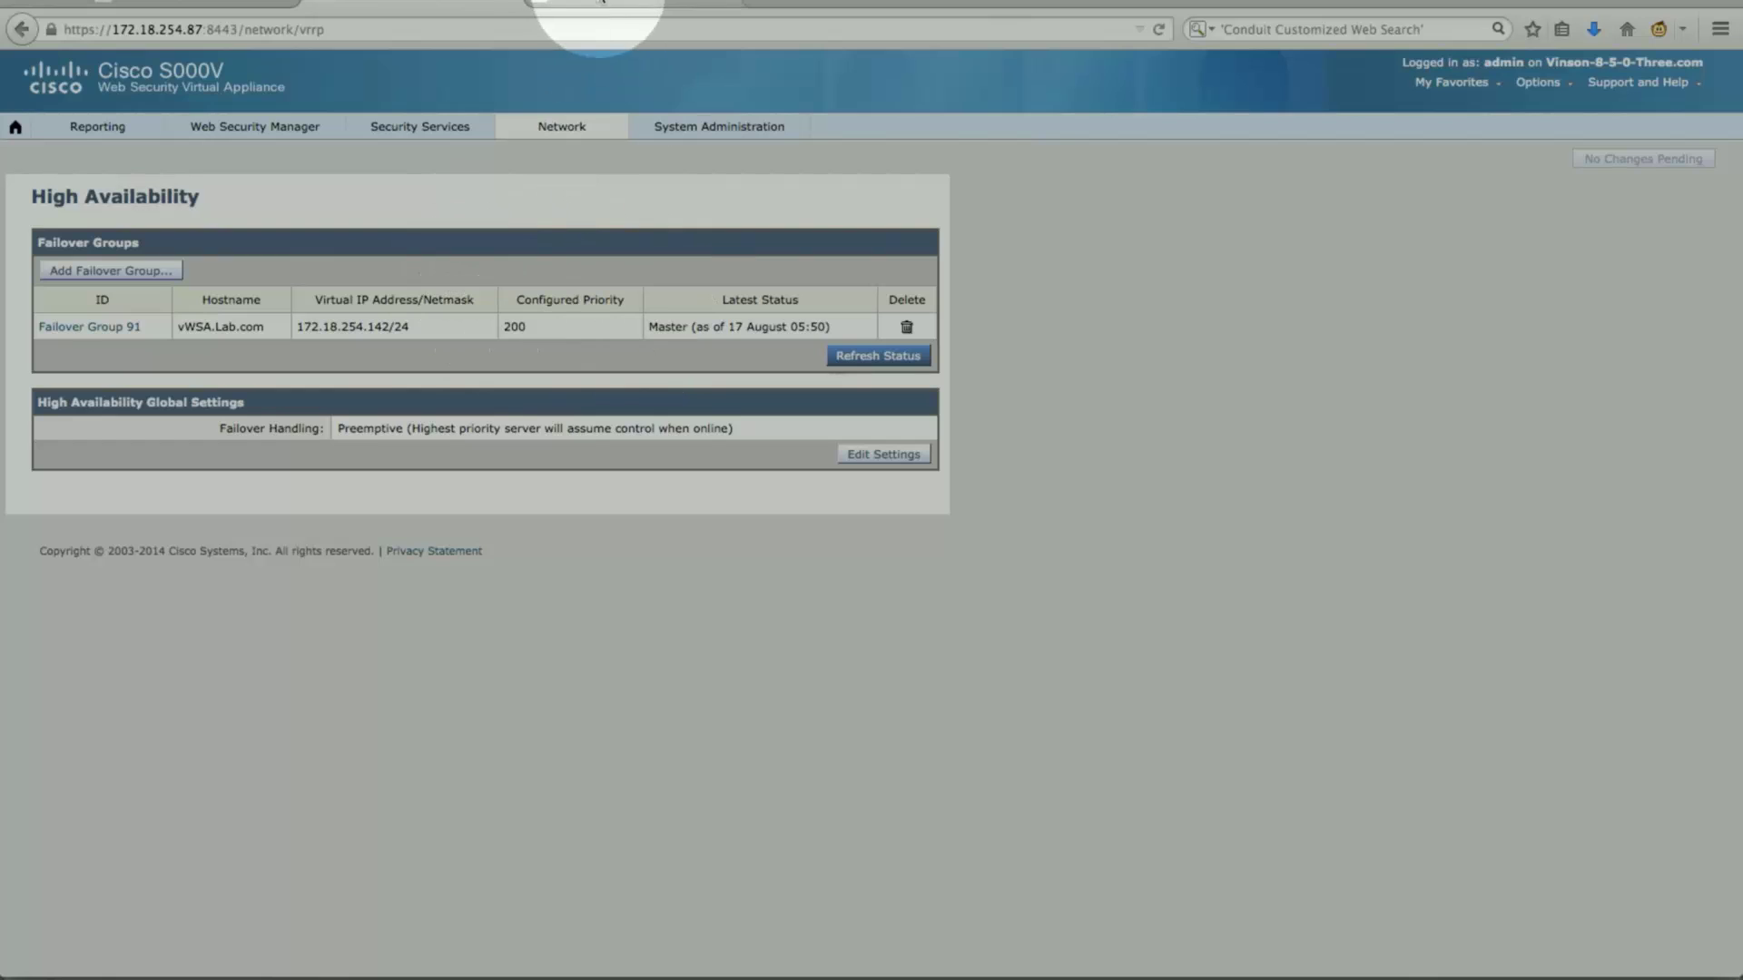
pyautogui.click(599, 2)
pyautogui.click(383, 346)
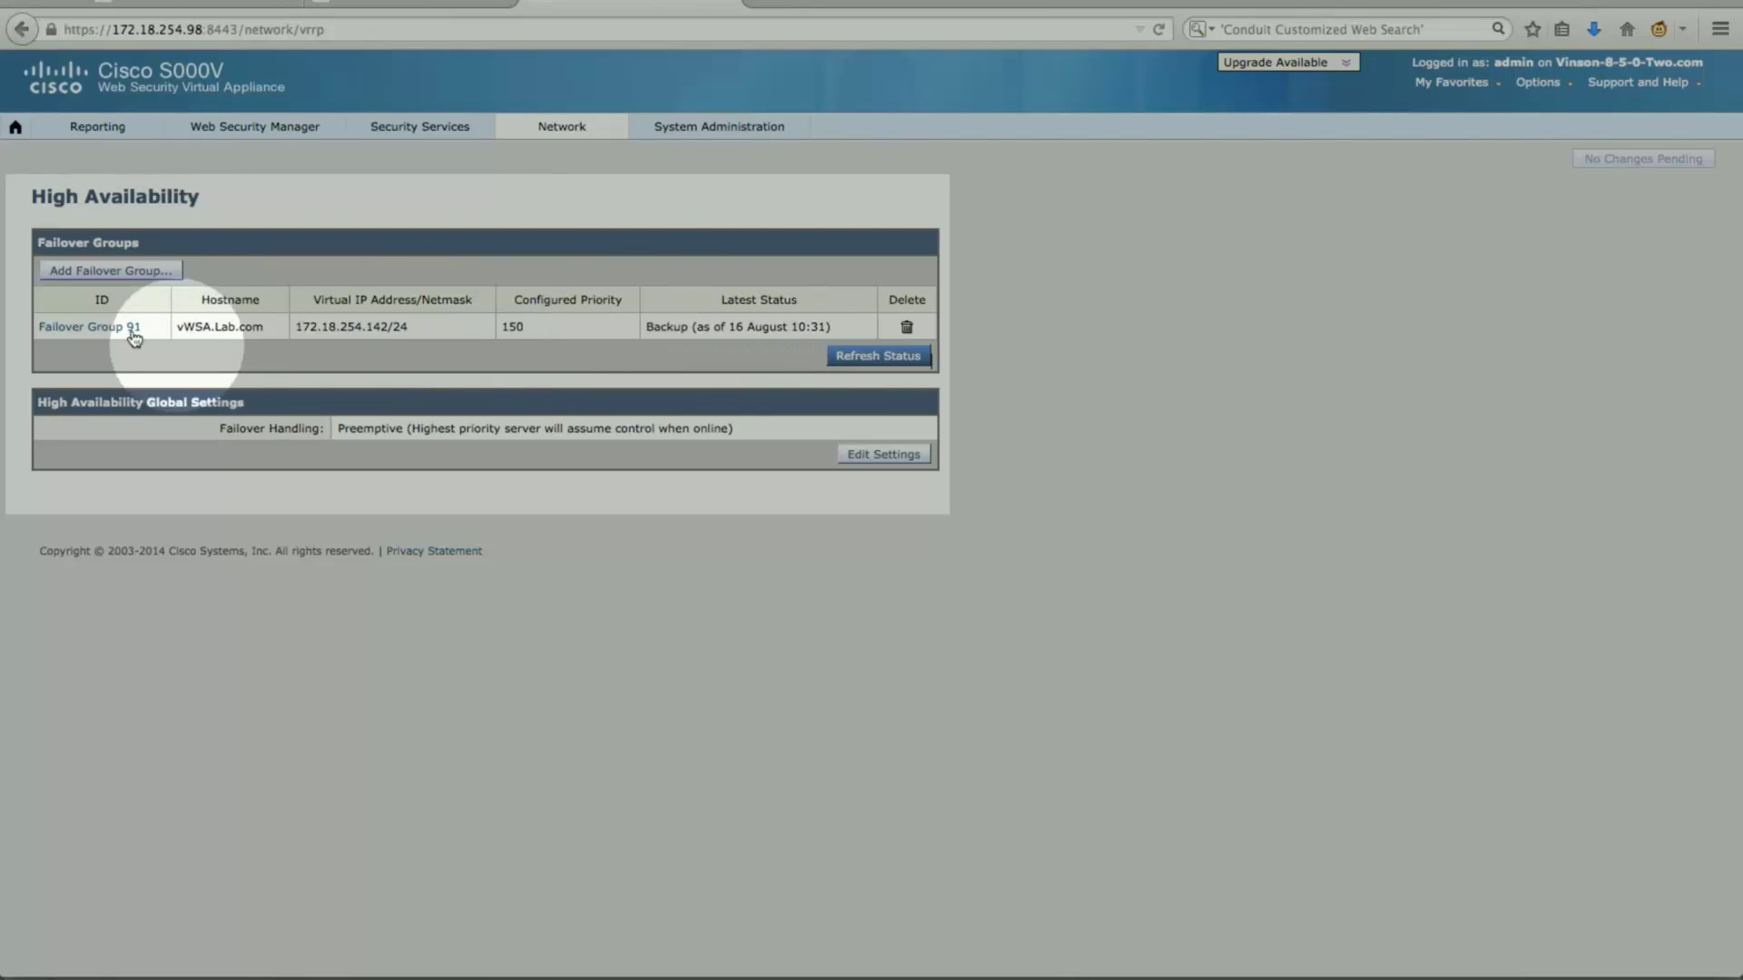
# Open Failover Group 91 on the 172.18.254.98 appliance and examine its virtual IP, interface choices and shared secret option
pyautogui.click(90, 327)
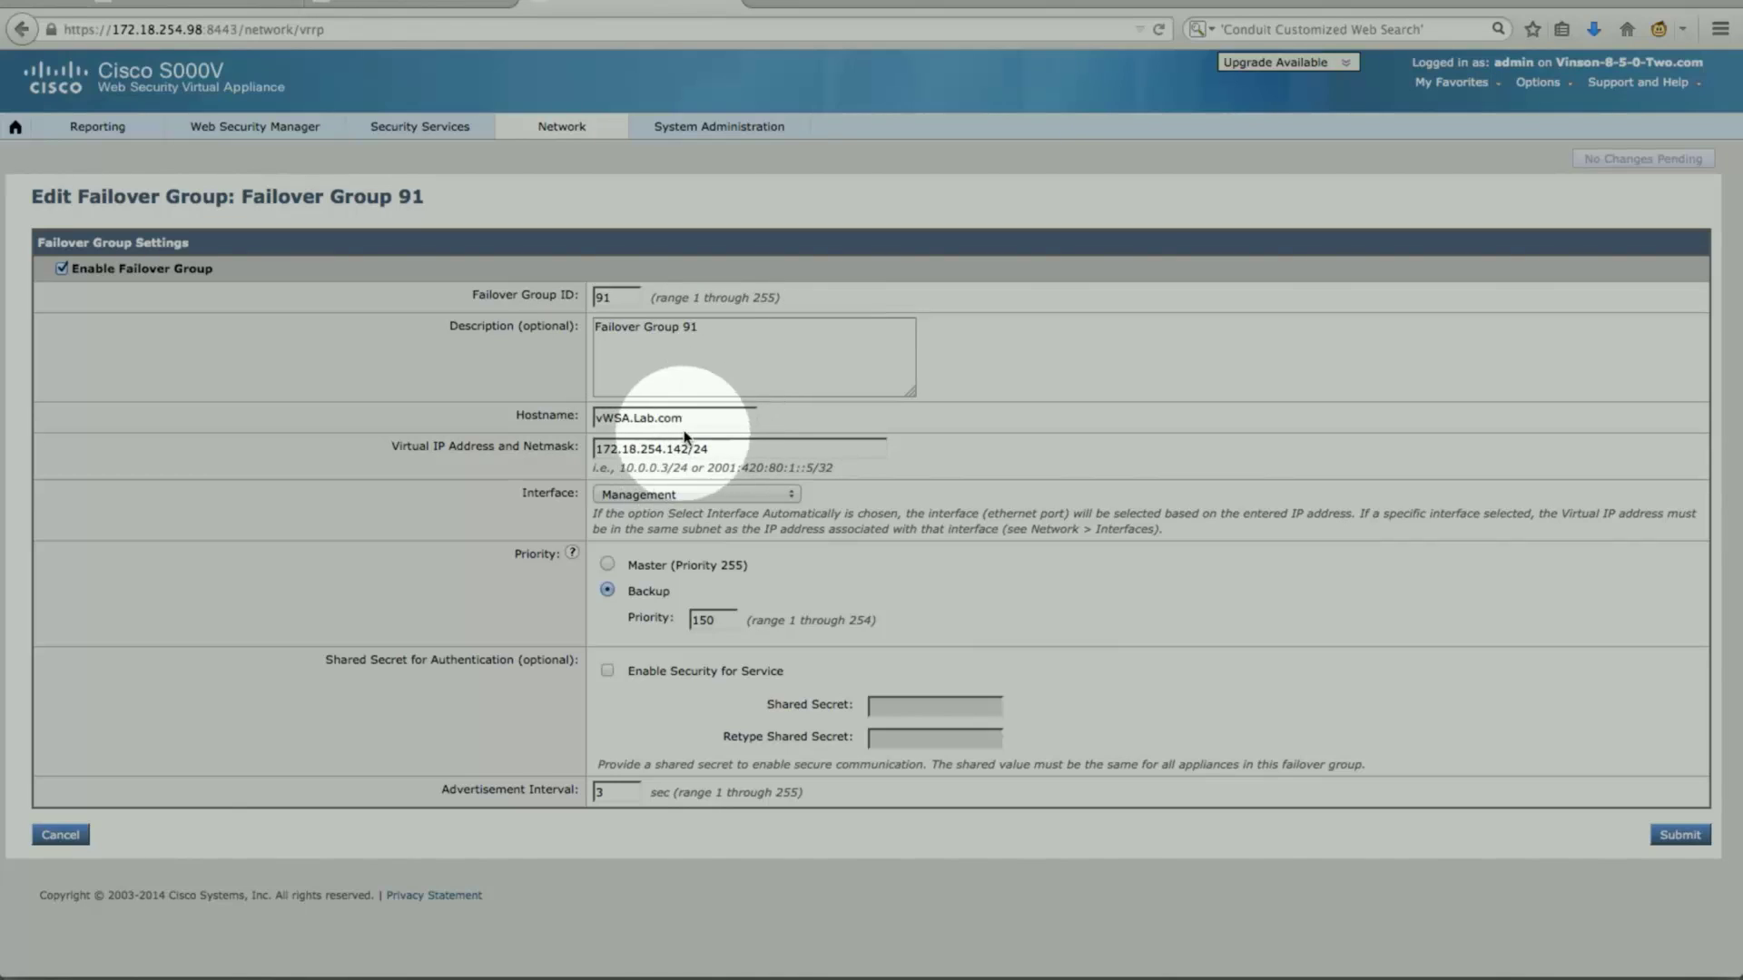
pyautogui.moveTo(737, 449); pyautogui.dragTo(585, 448)
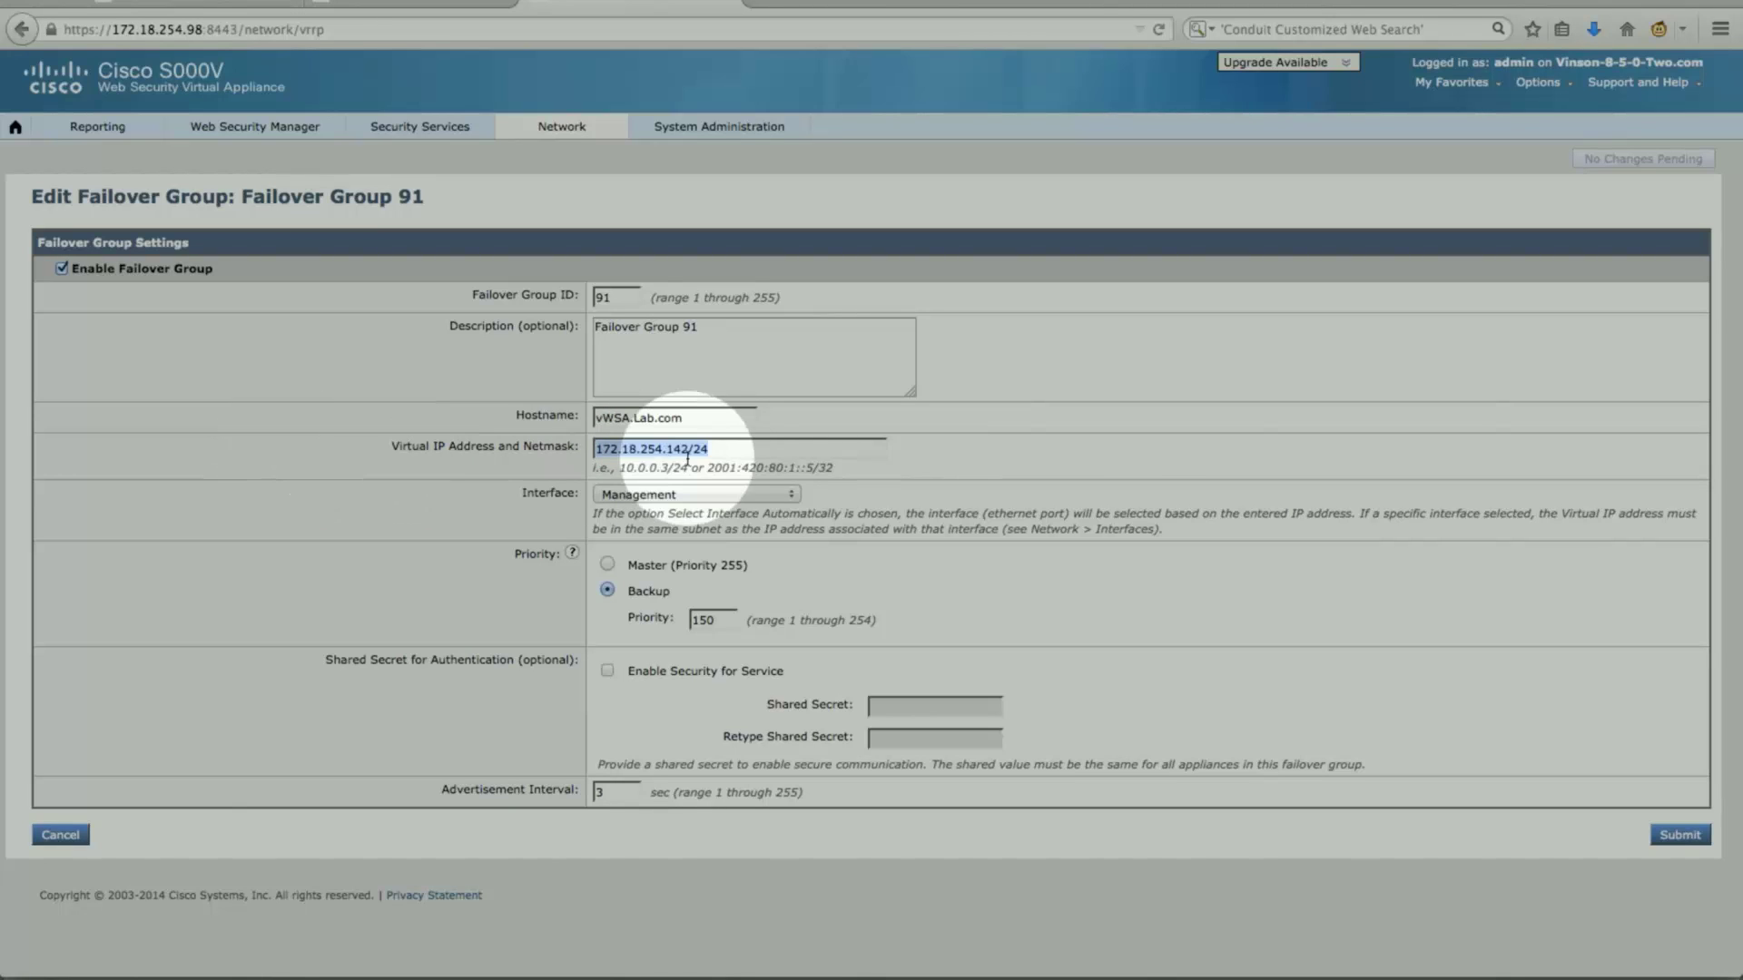
pyautogui.click(723, 448)
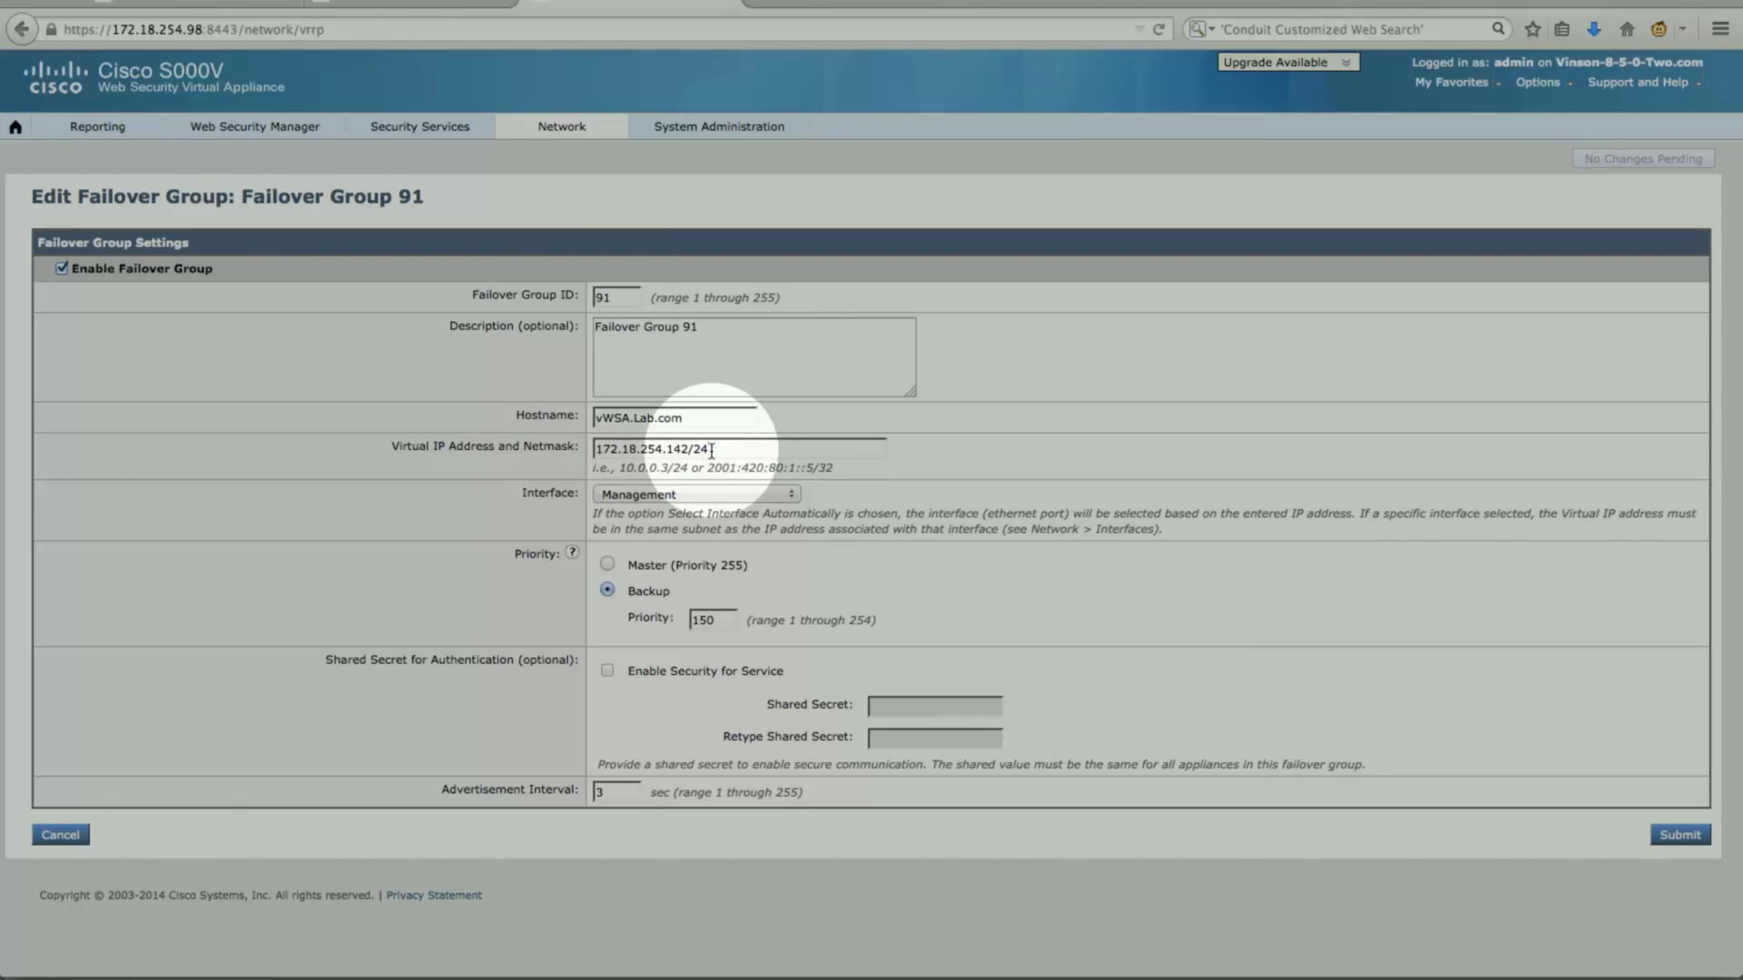
pyautogui.click(794, 496)
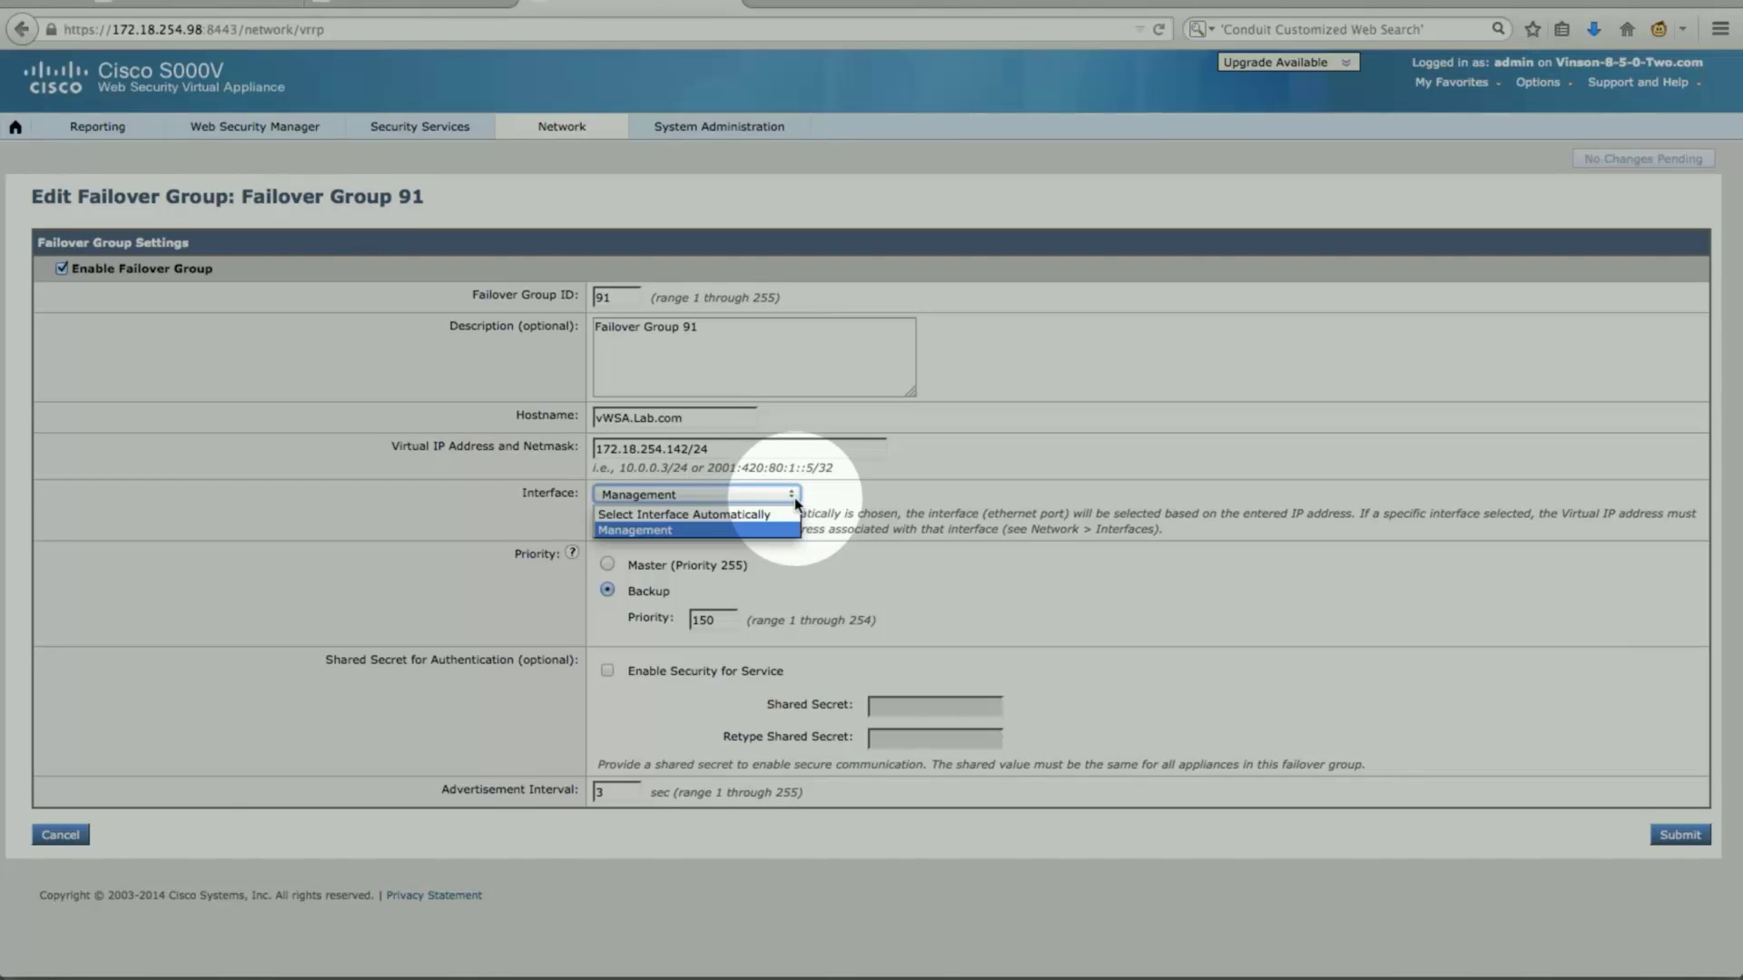
pyautogui.click(793, 498)
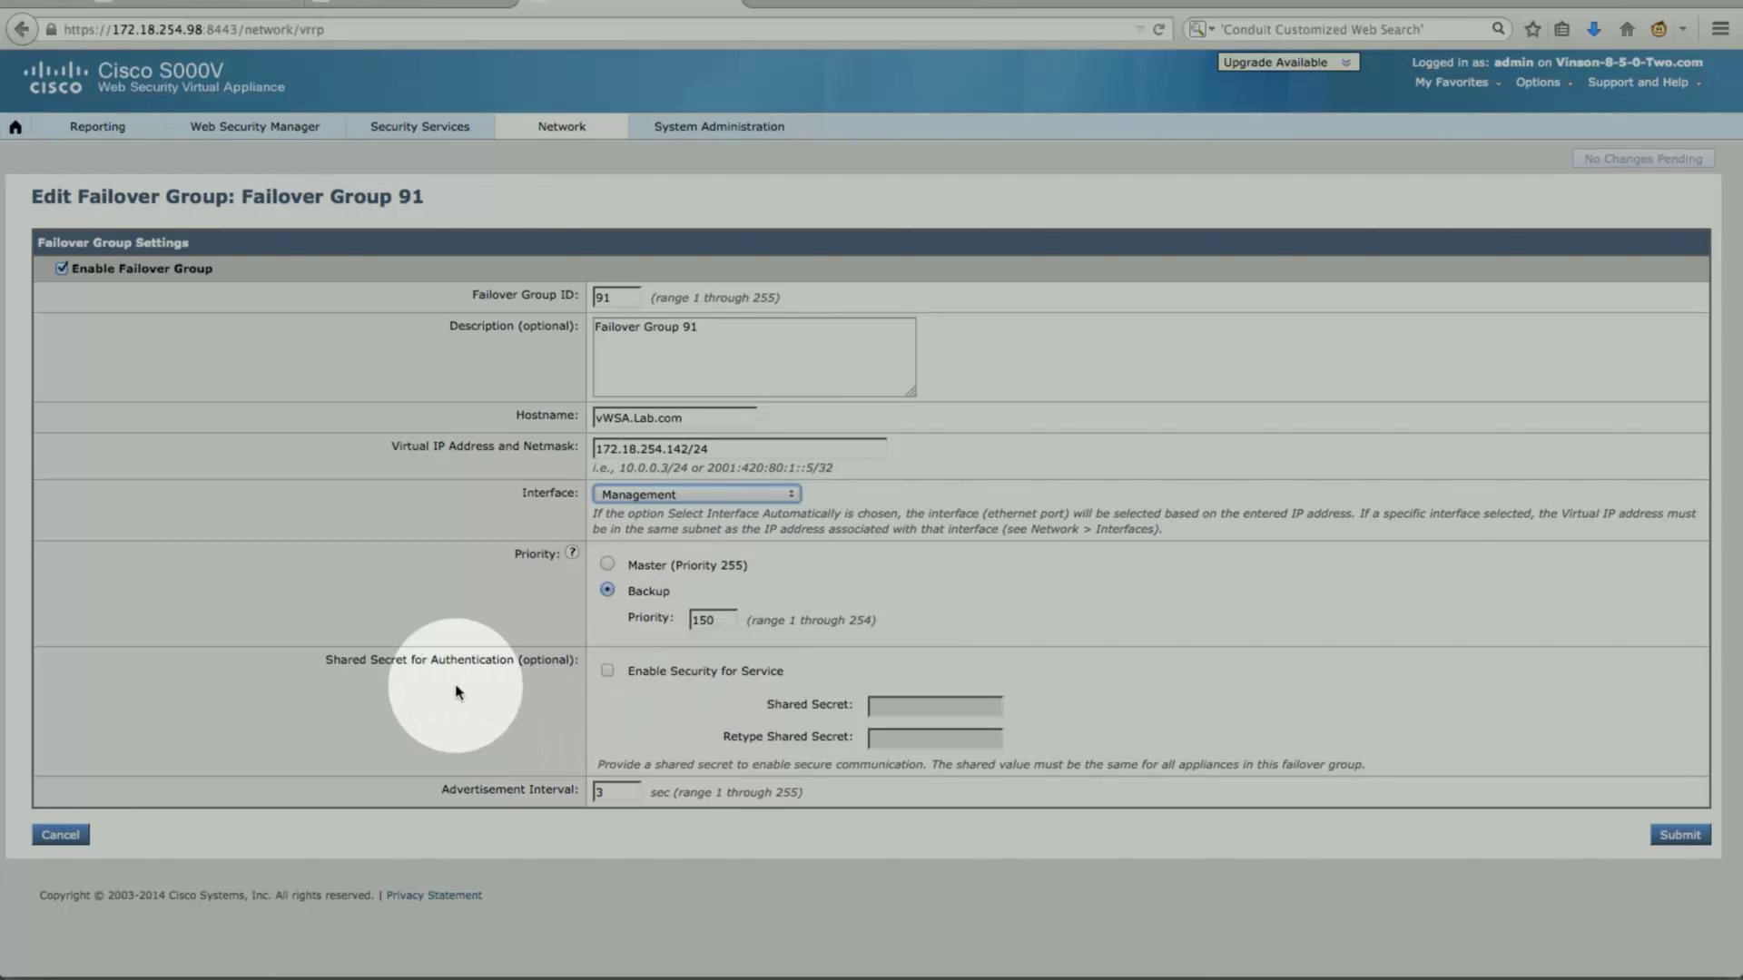
pyautogui.click(608, 671)
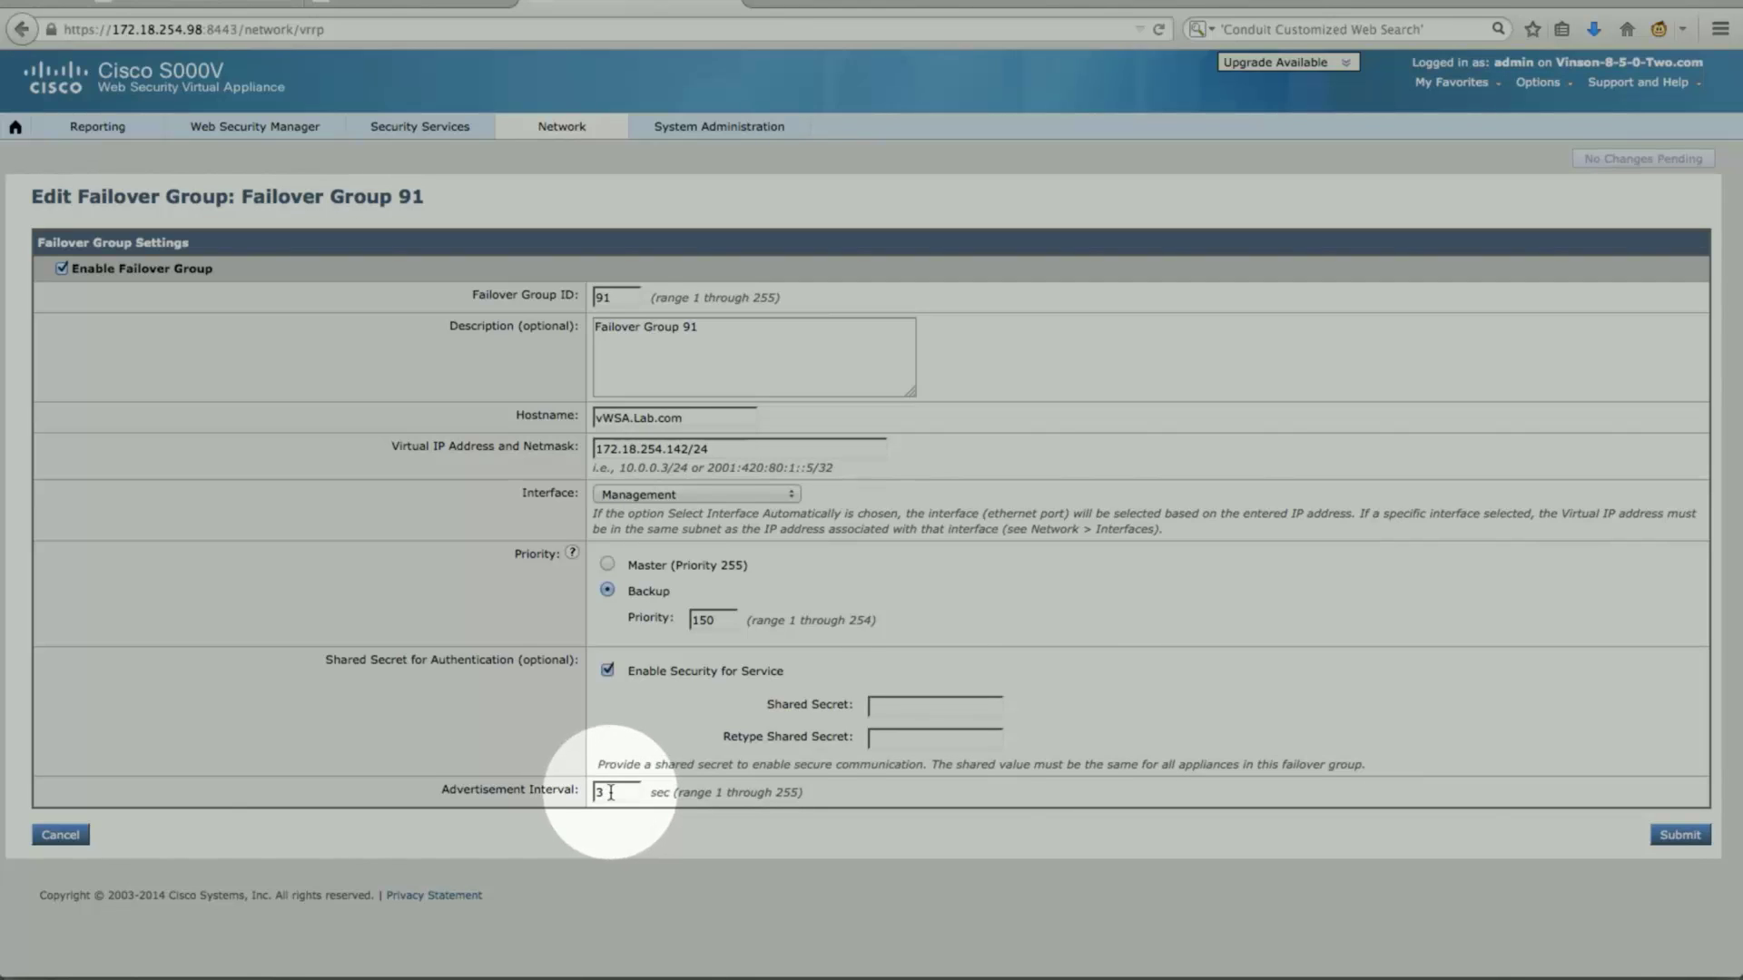
pyautogui.click(607, 672)
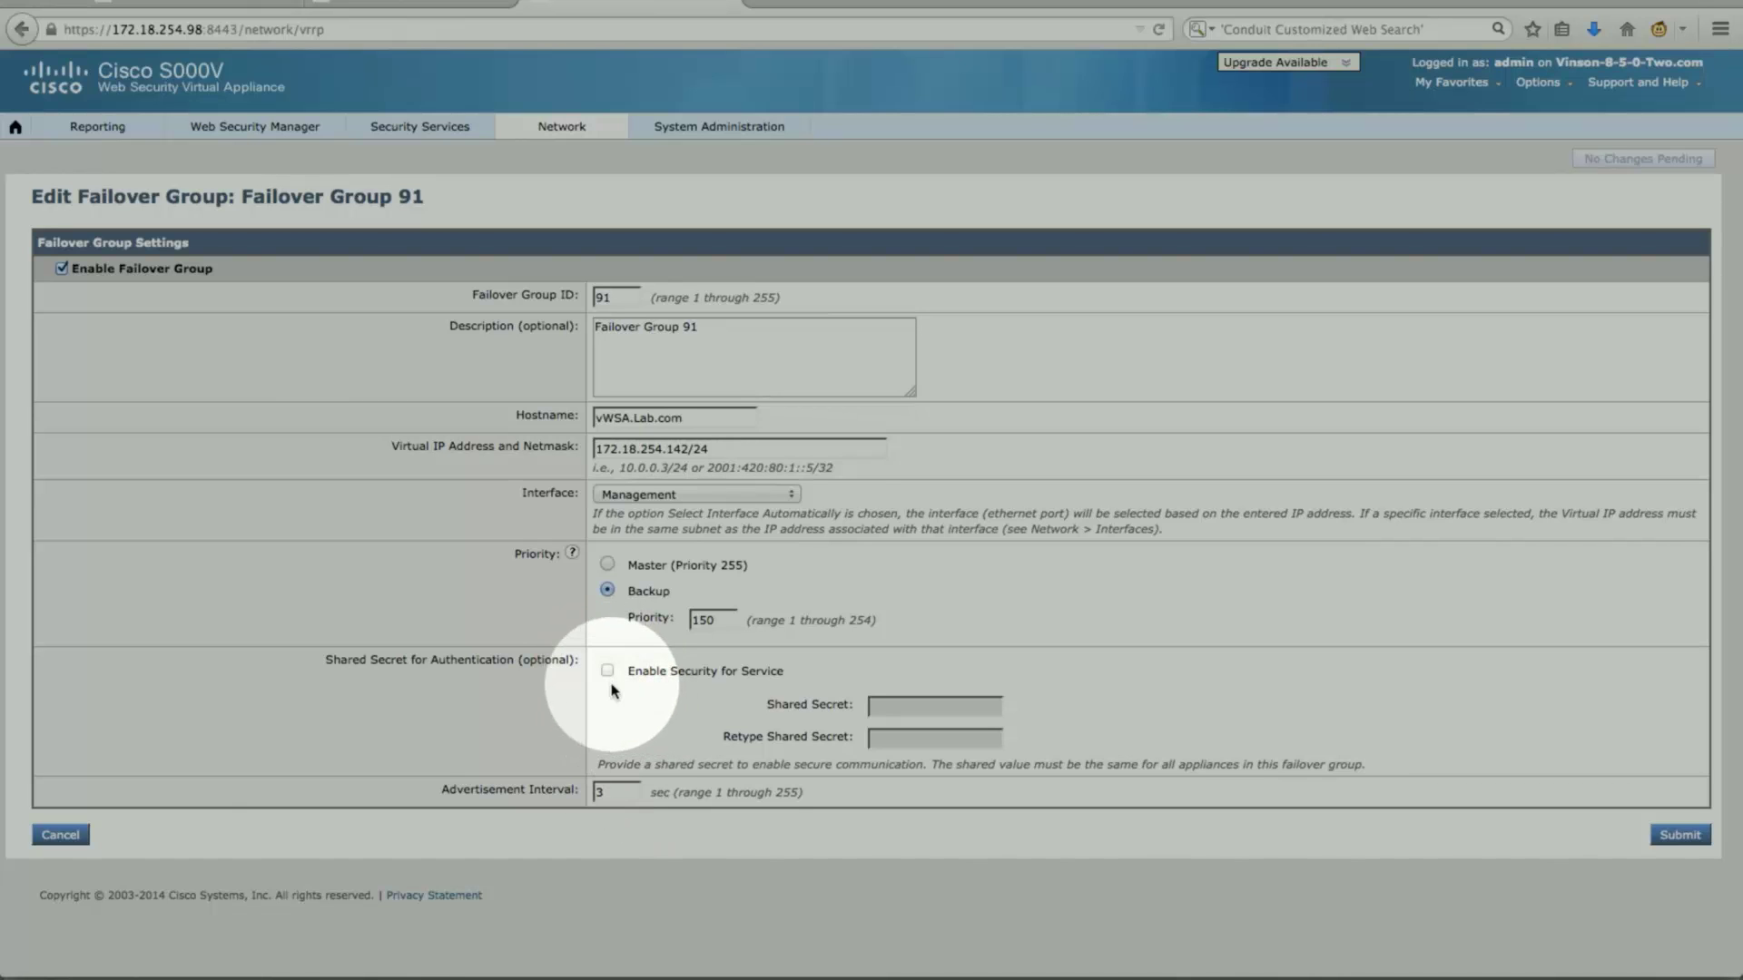
# Open the settings of Failover Group 91 on the appliance at 172.18.254.87
pyautogui.click(410, 2)
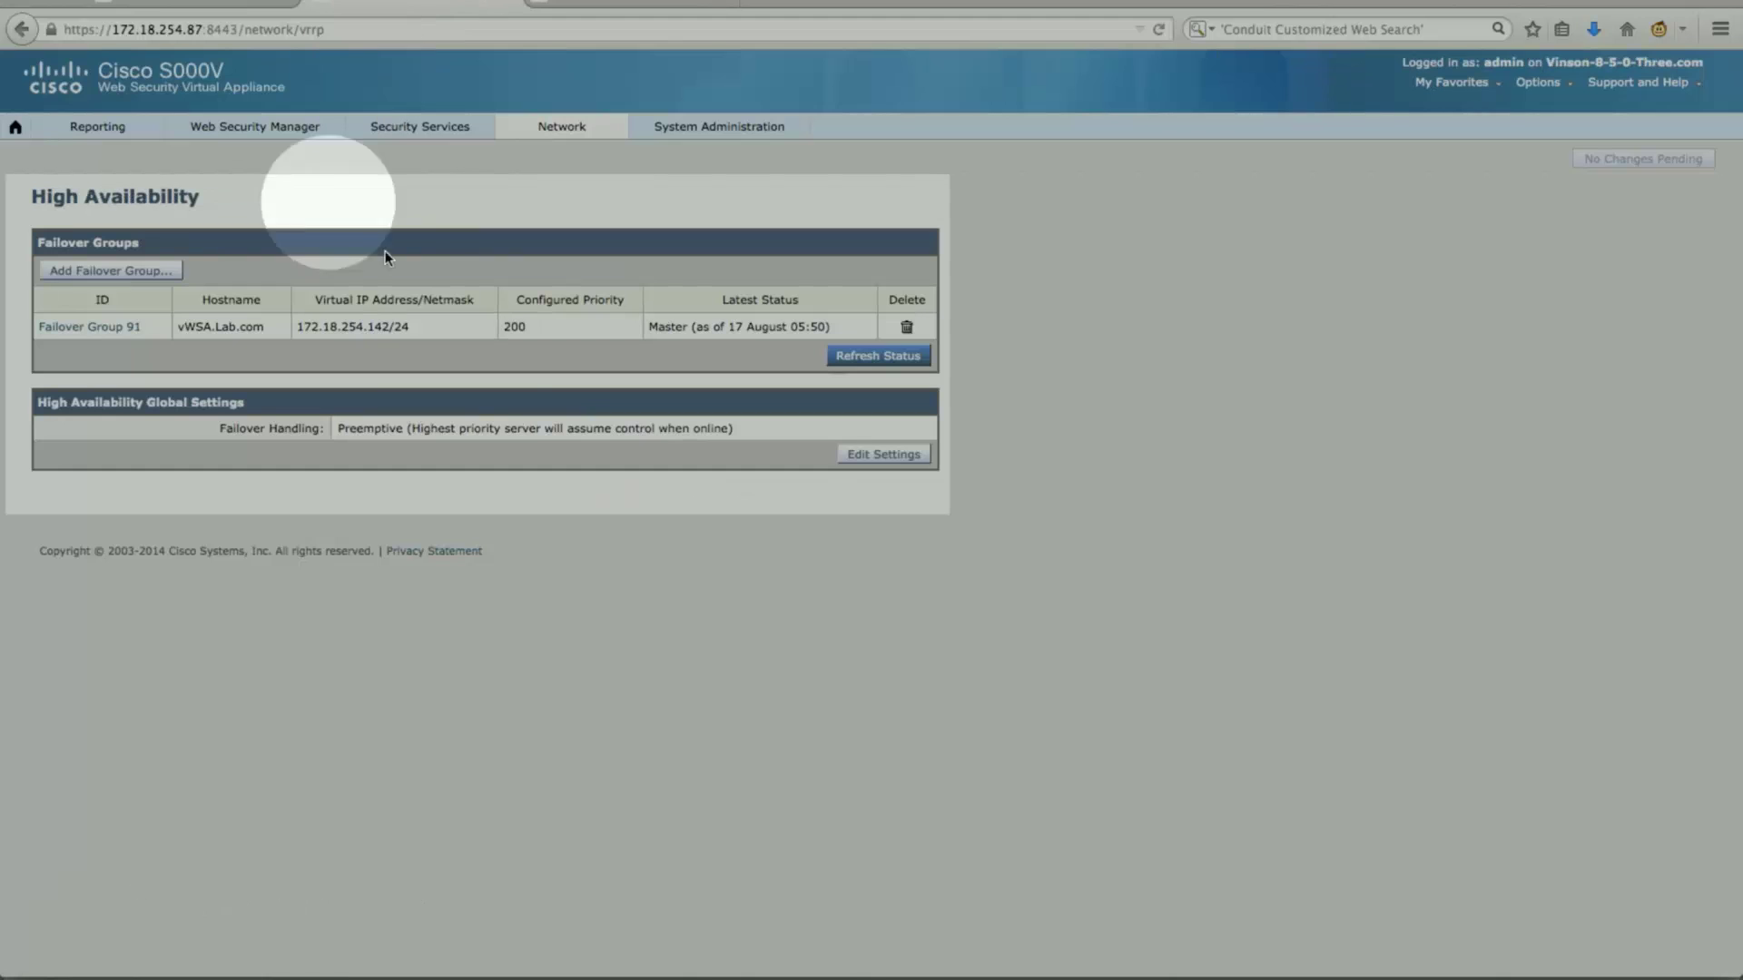
pyautogui.click(119, 328)
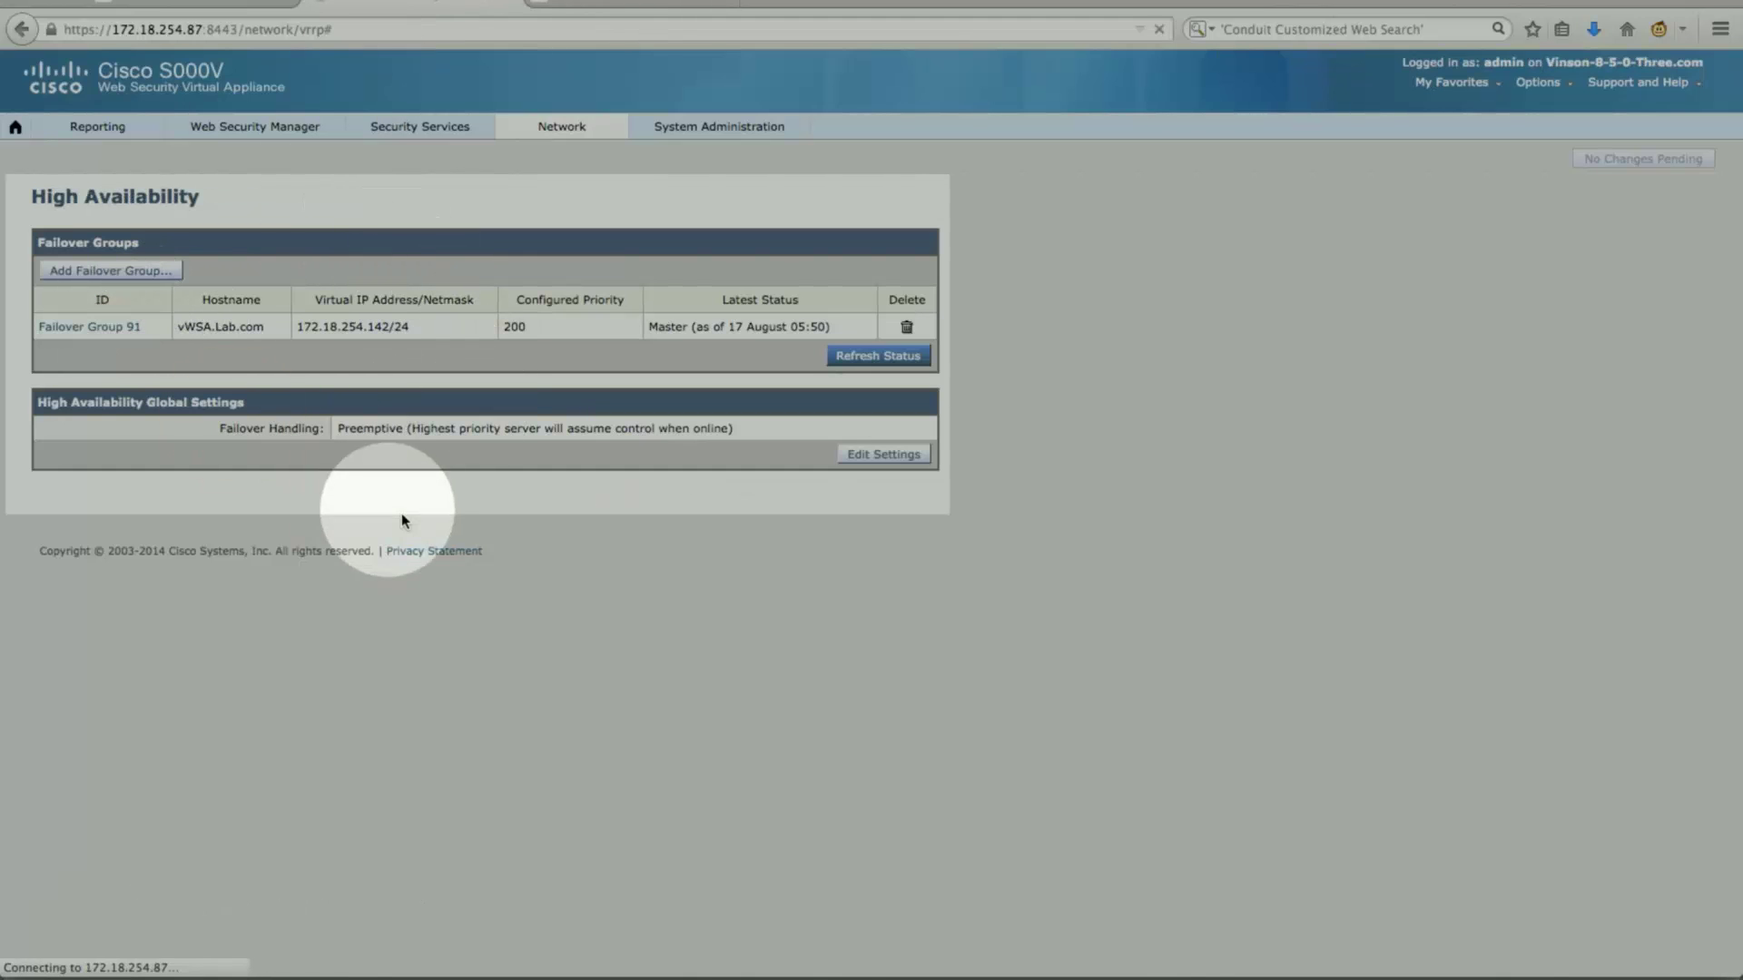
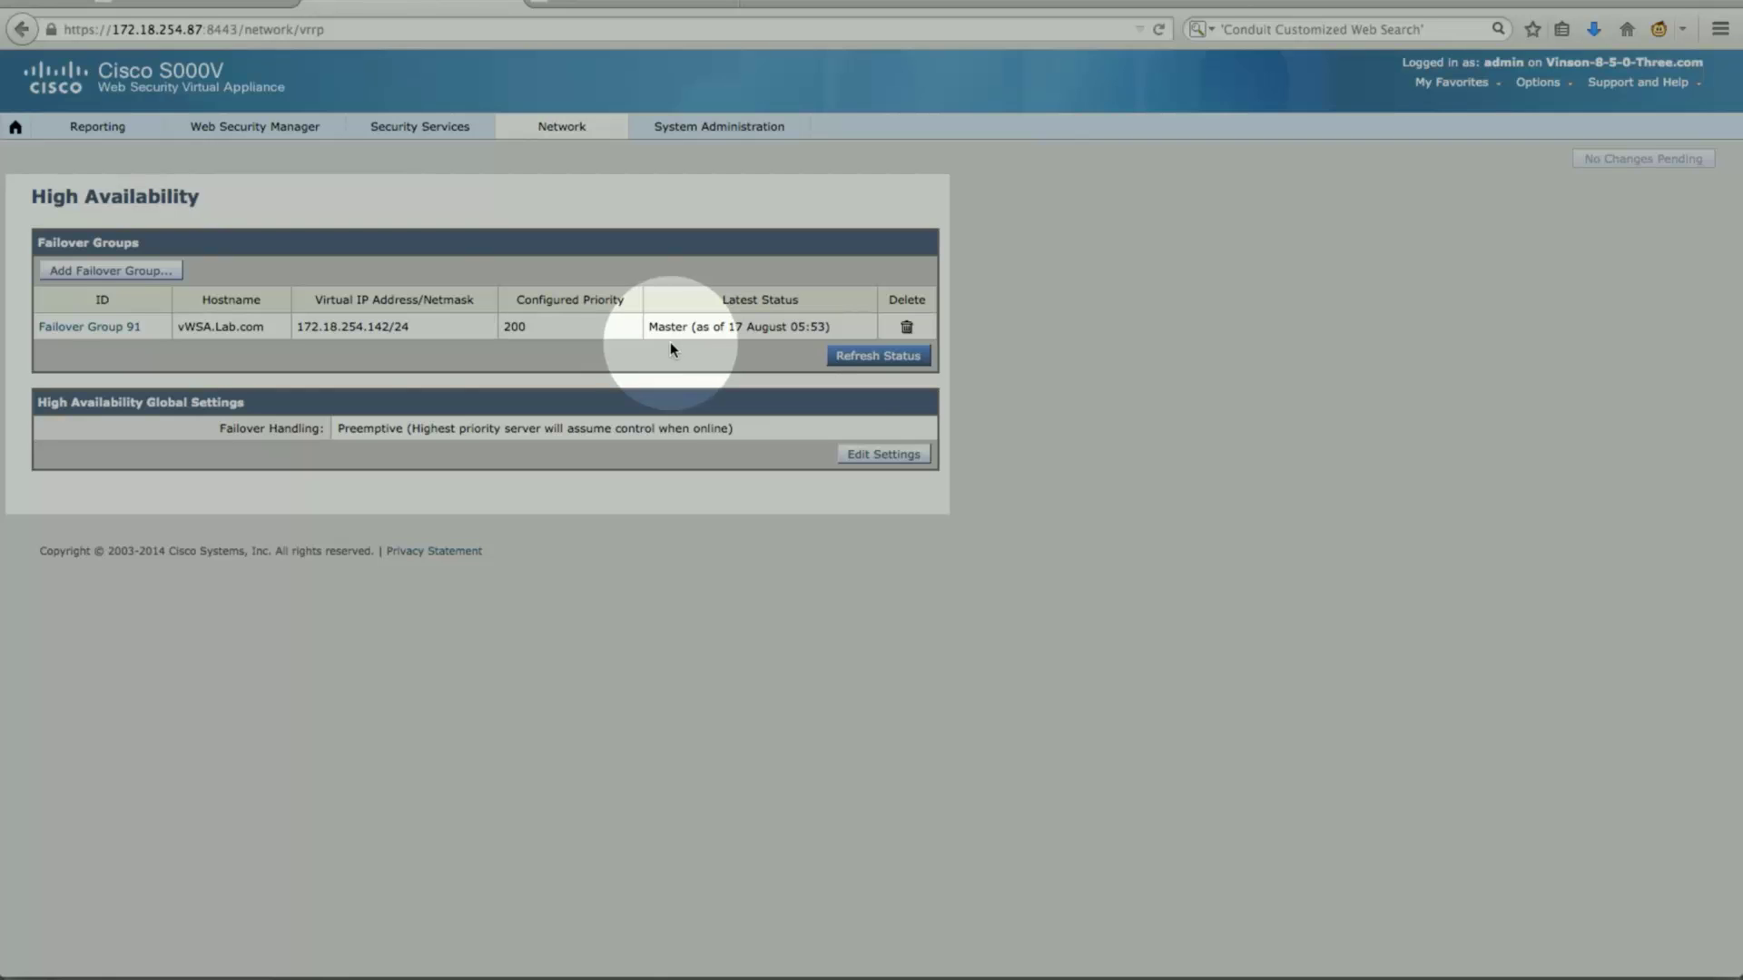
# Examine the failover handling options in the High Availability global settings and leave without submitting
pyautogui.click(854, 455)
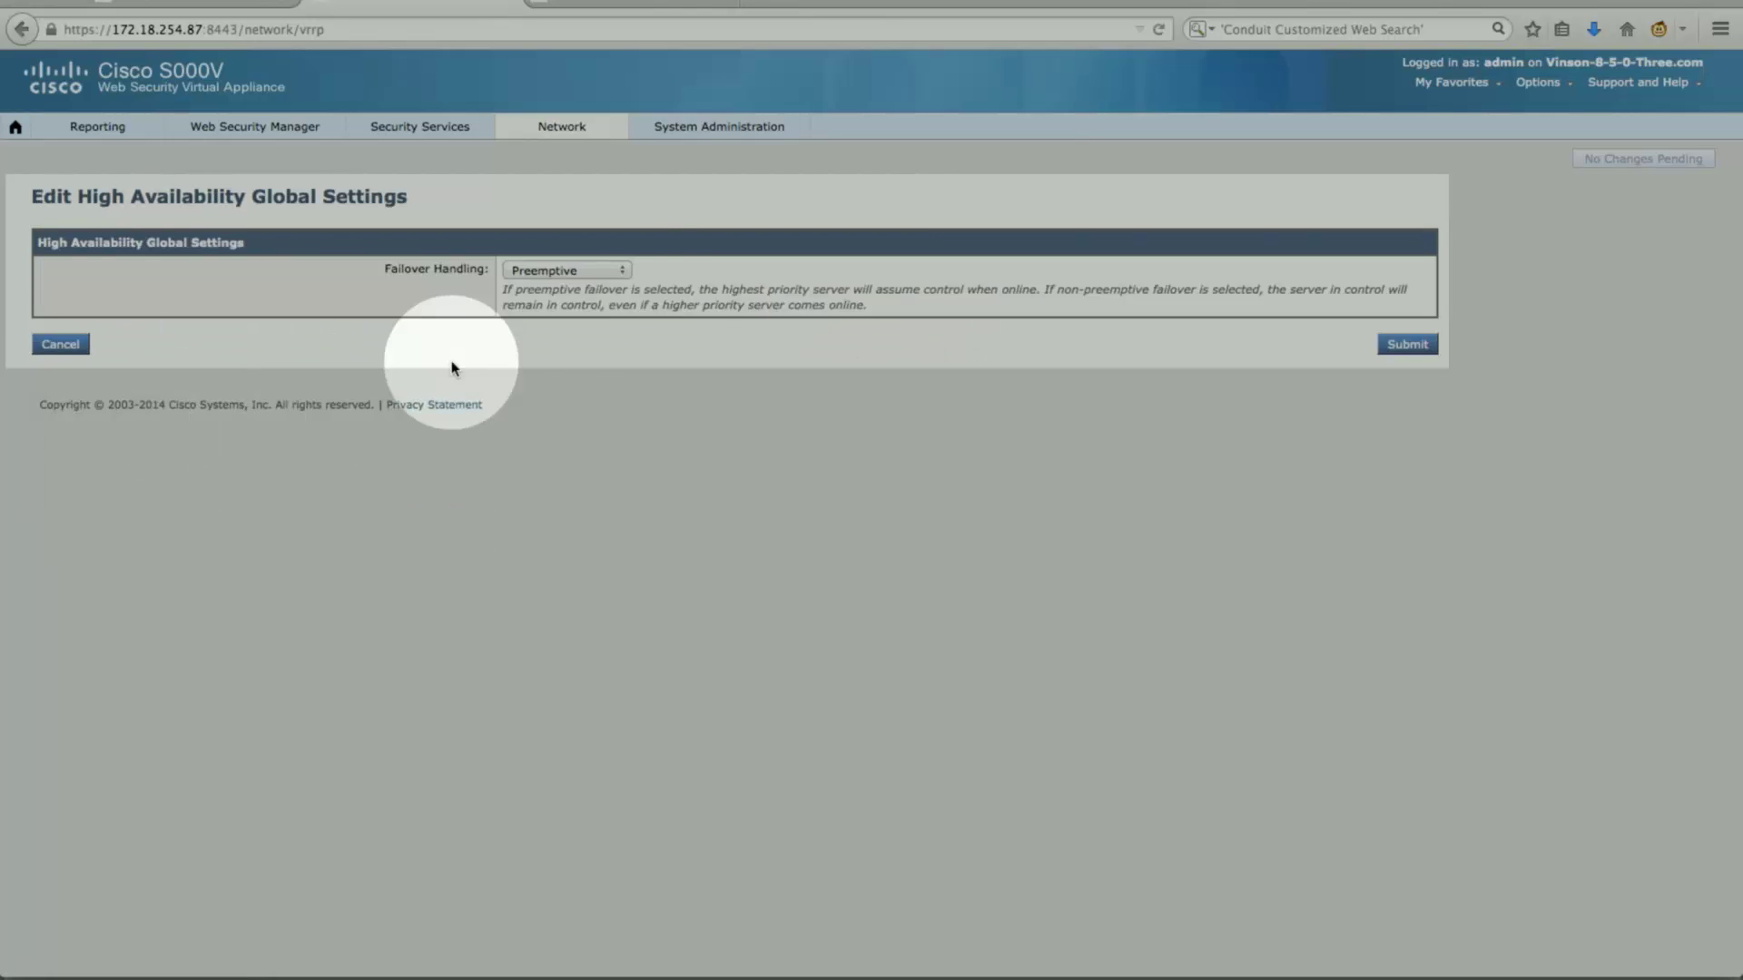
pyautogui.click(621, 274)
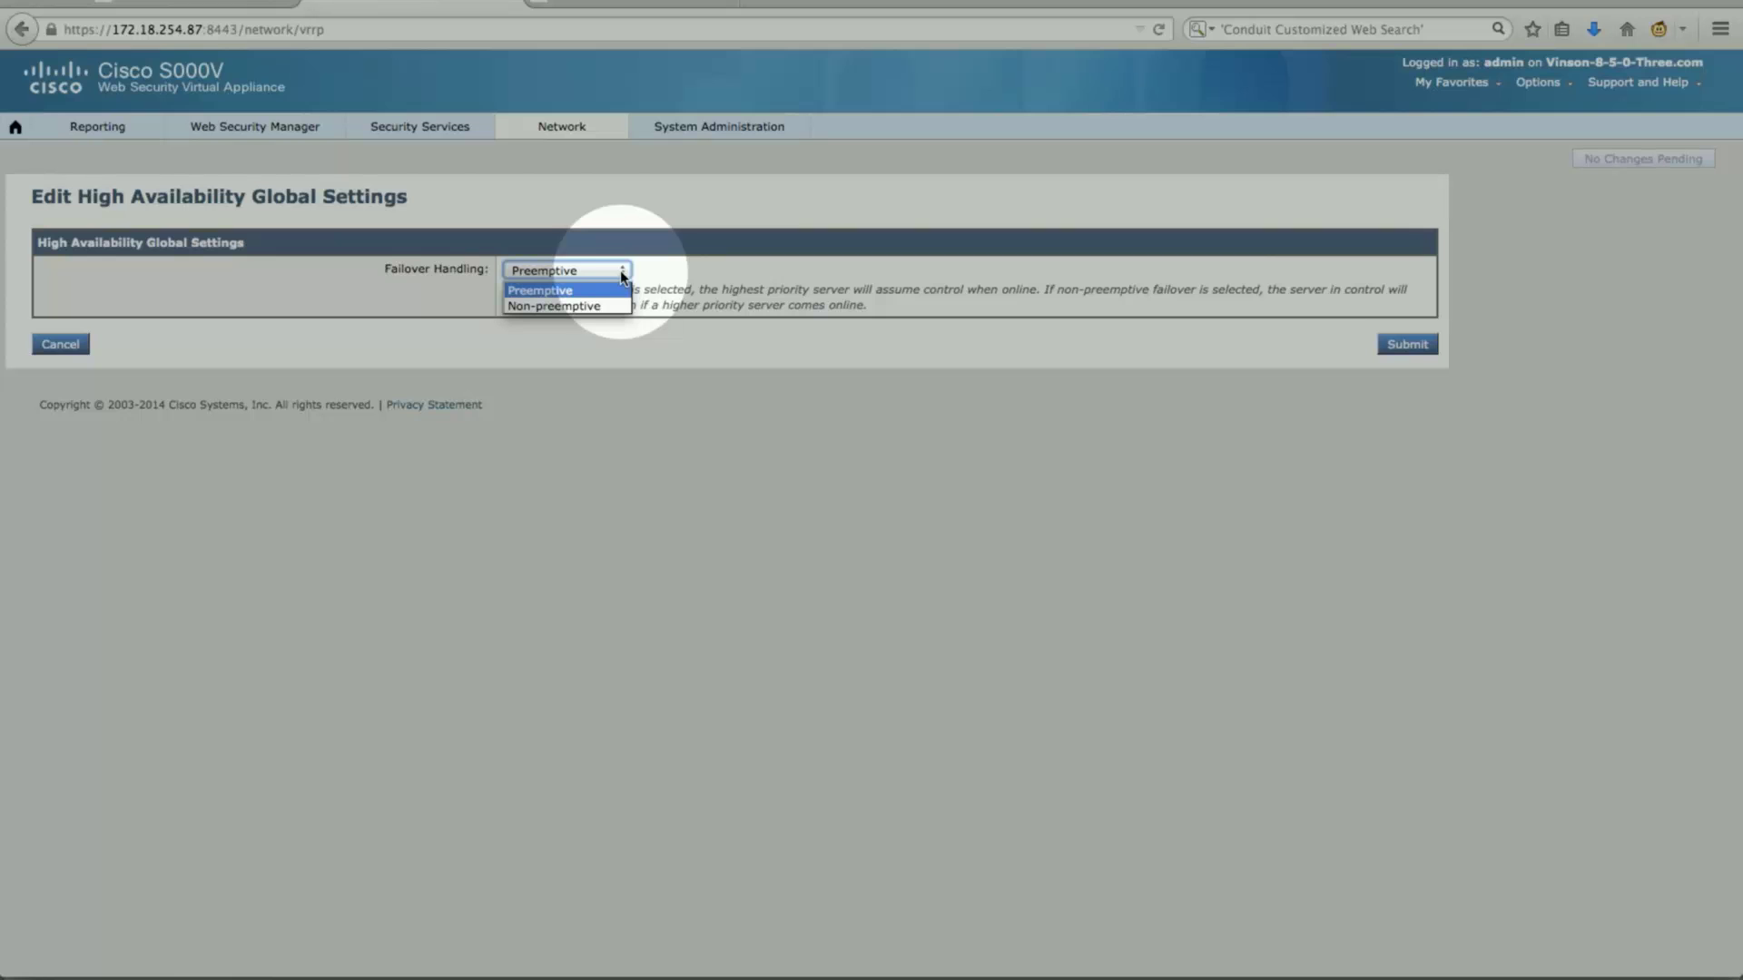
pyautogui.click(581, 291)
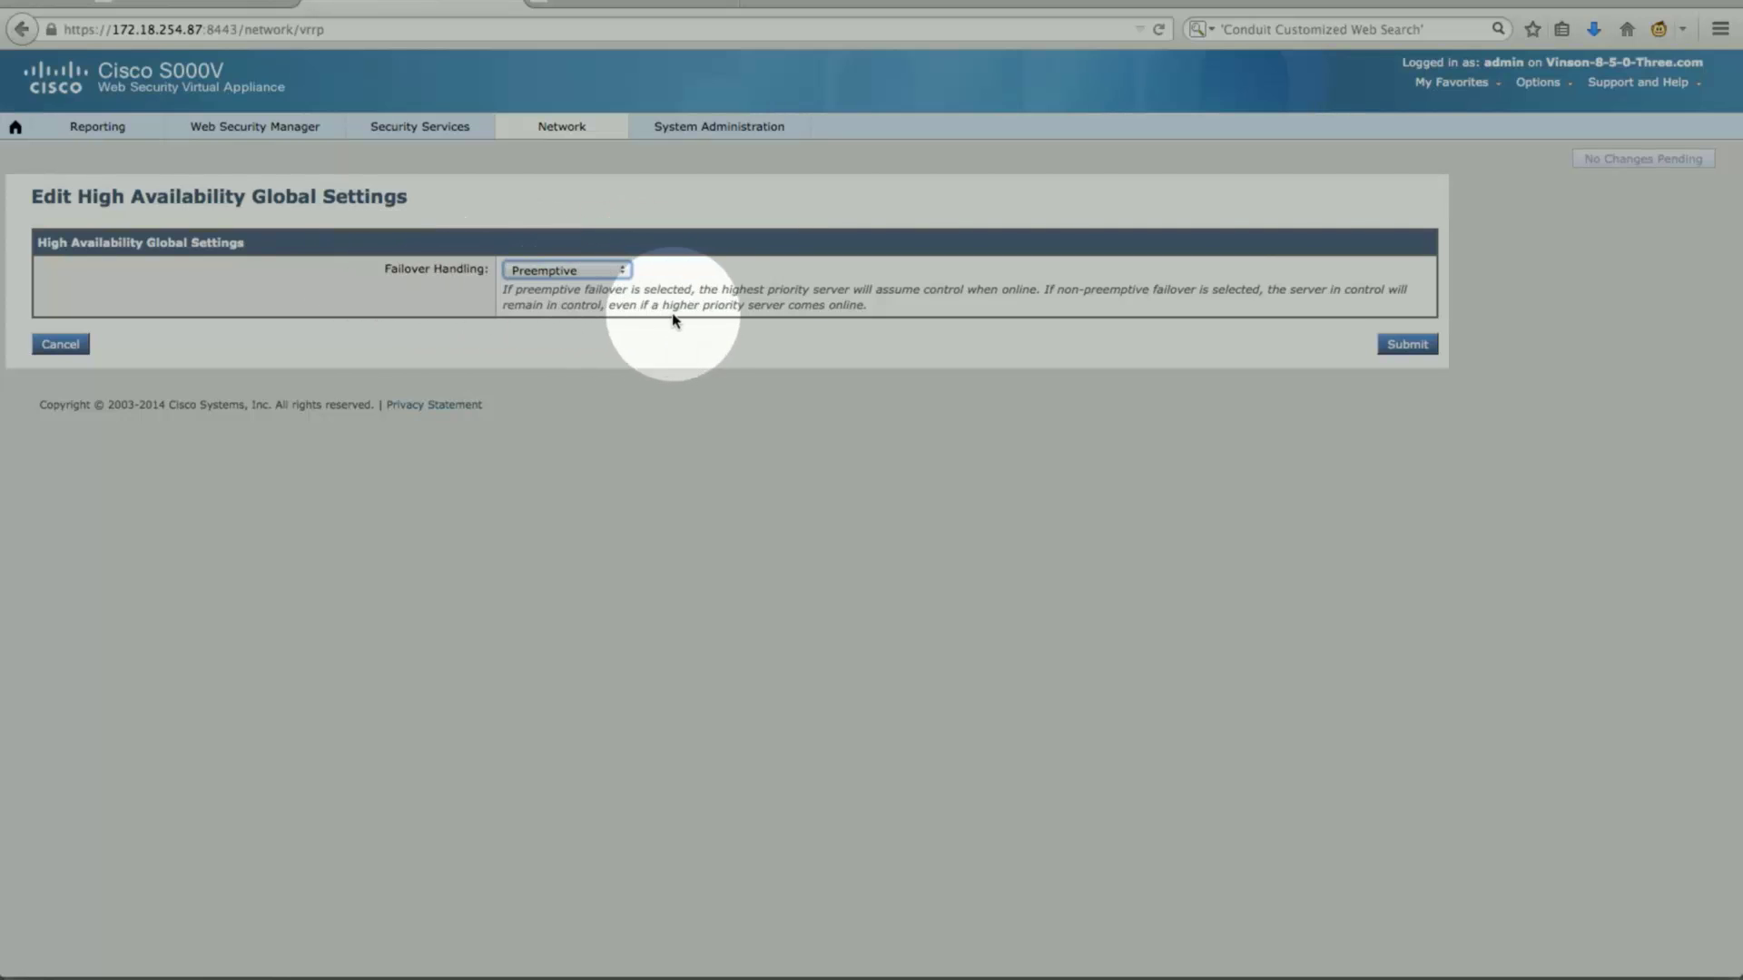
pyautogui.click(60, 345)
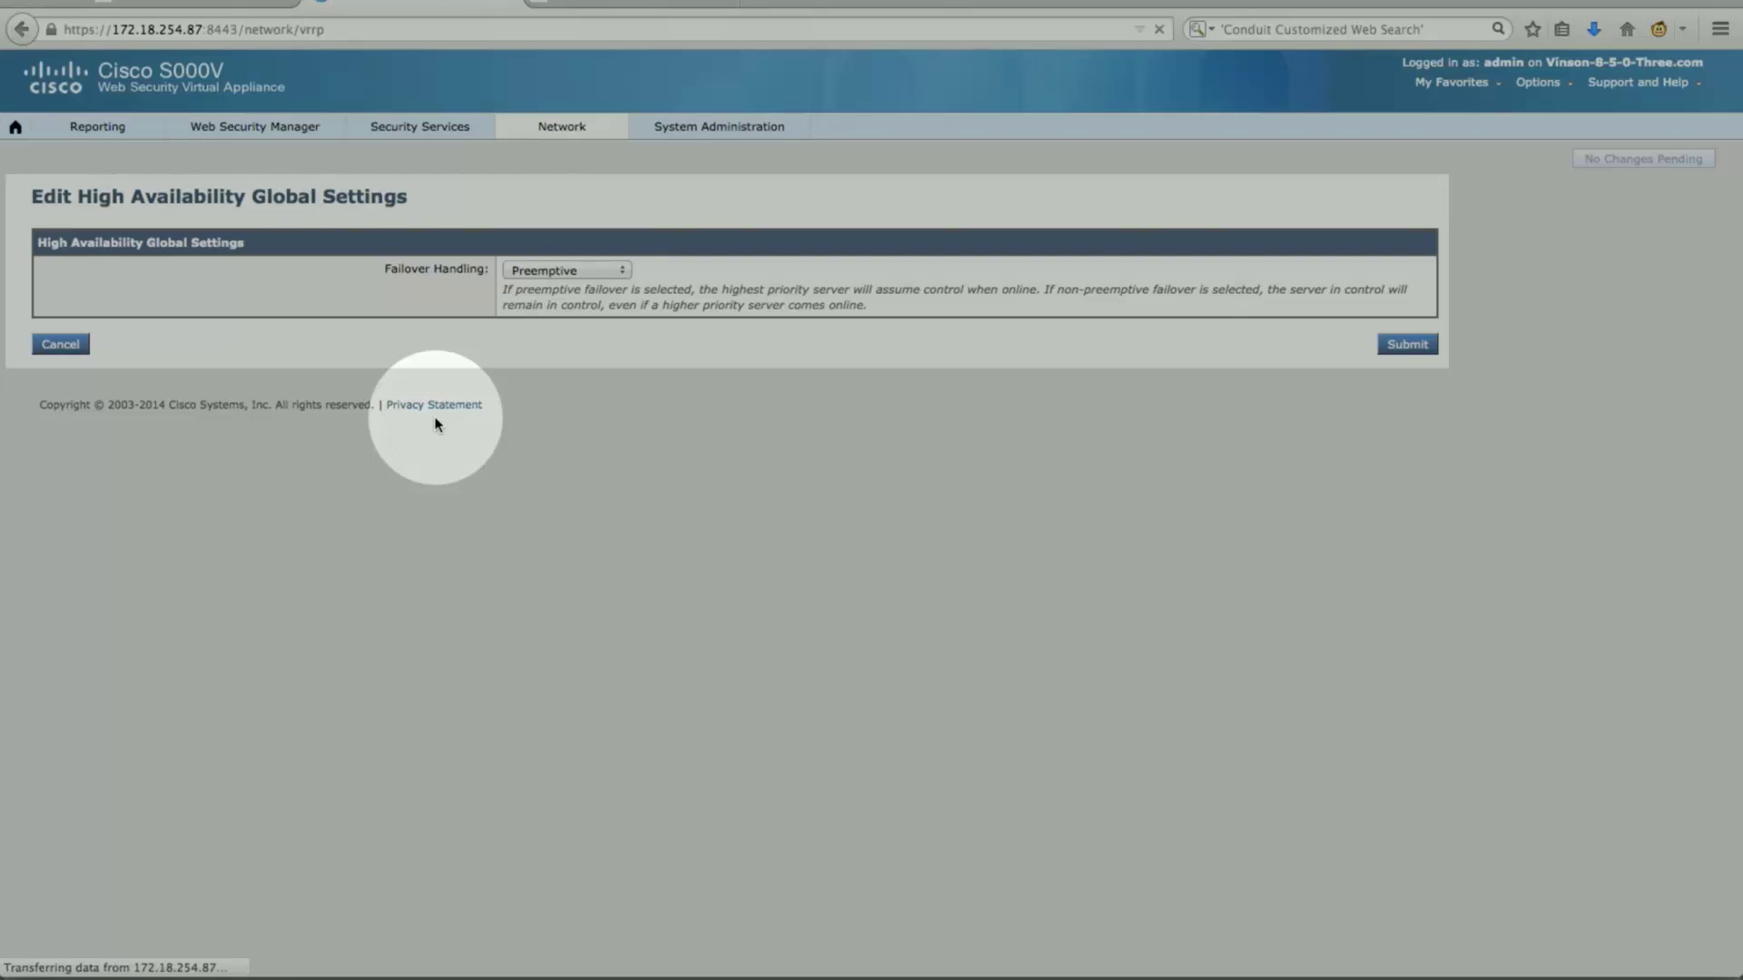
# Examine the failover handling in the High Availability global settings on the 172.18.254.98 appliance and leave without submitting
pyautogui.click(633, 7)
pyautogui.click(60, 834)
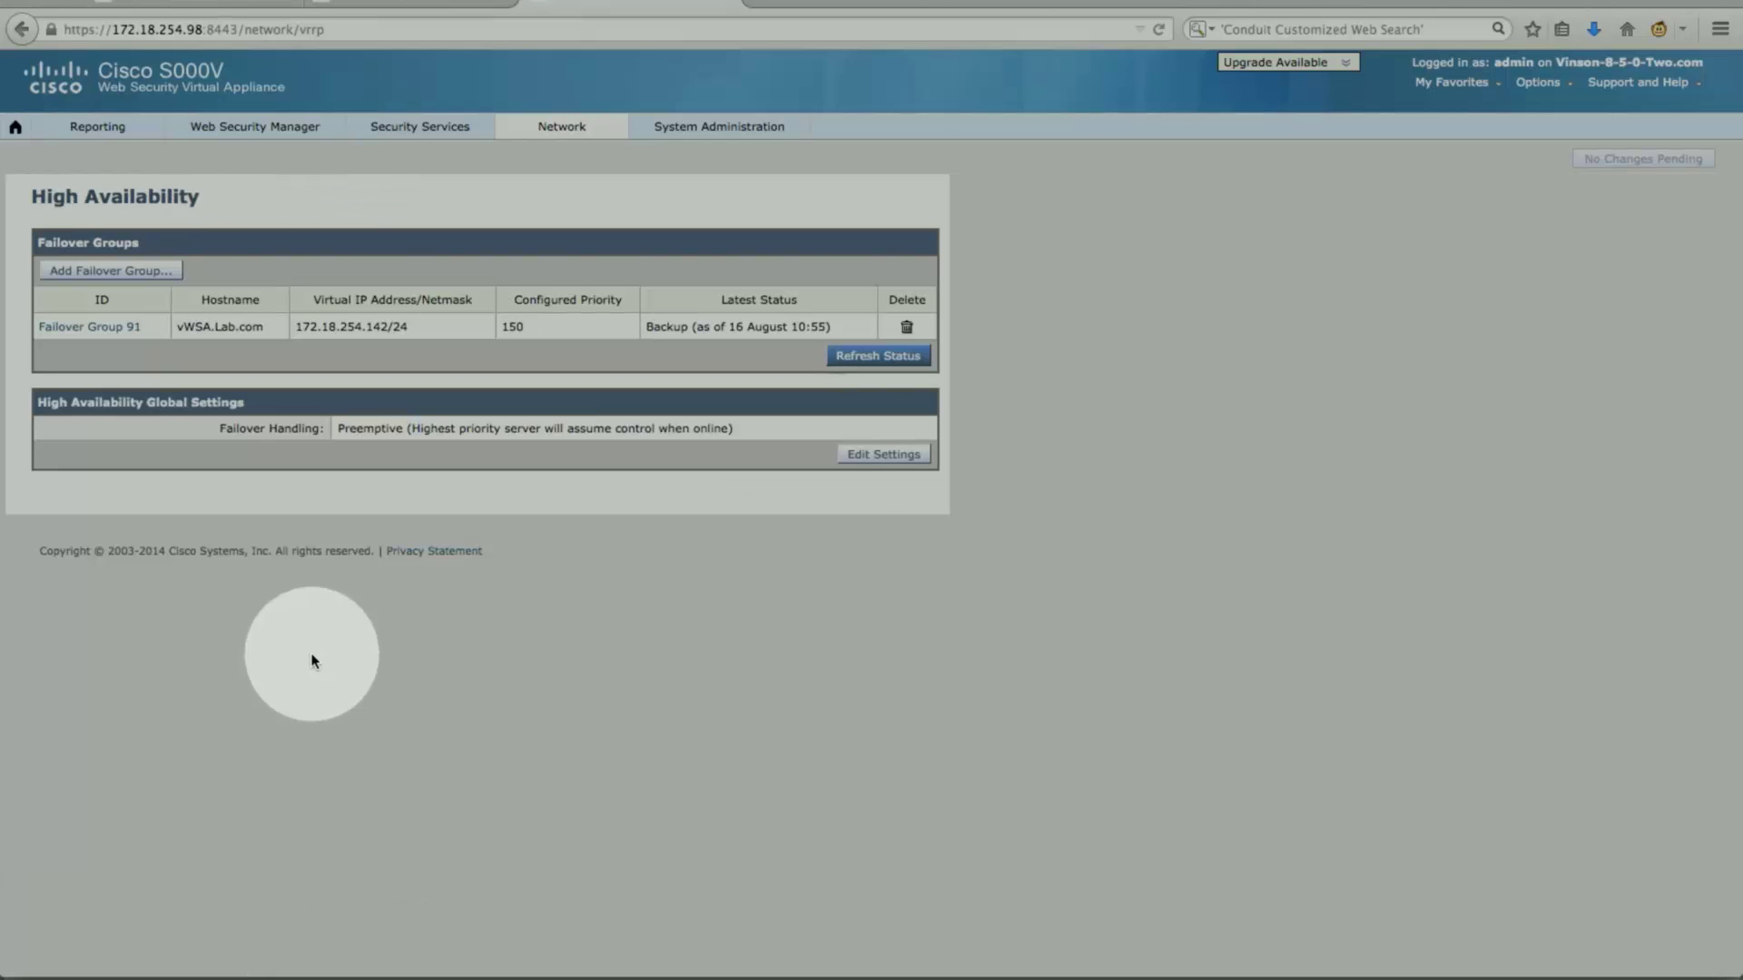
pyautogui.click(853, 458)
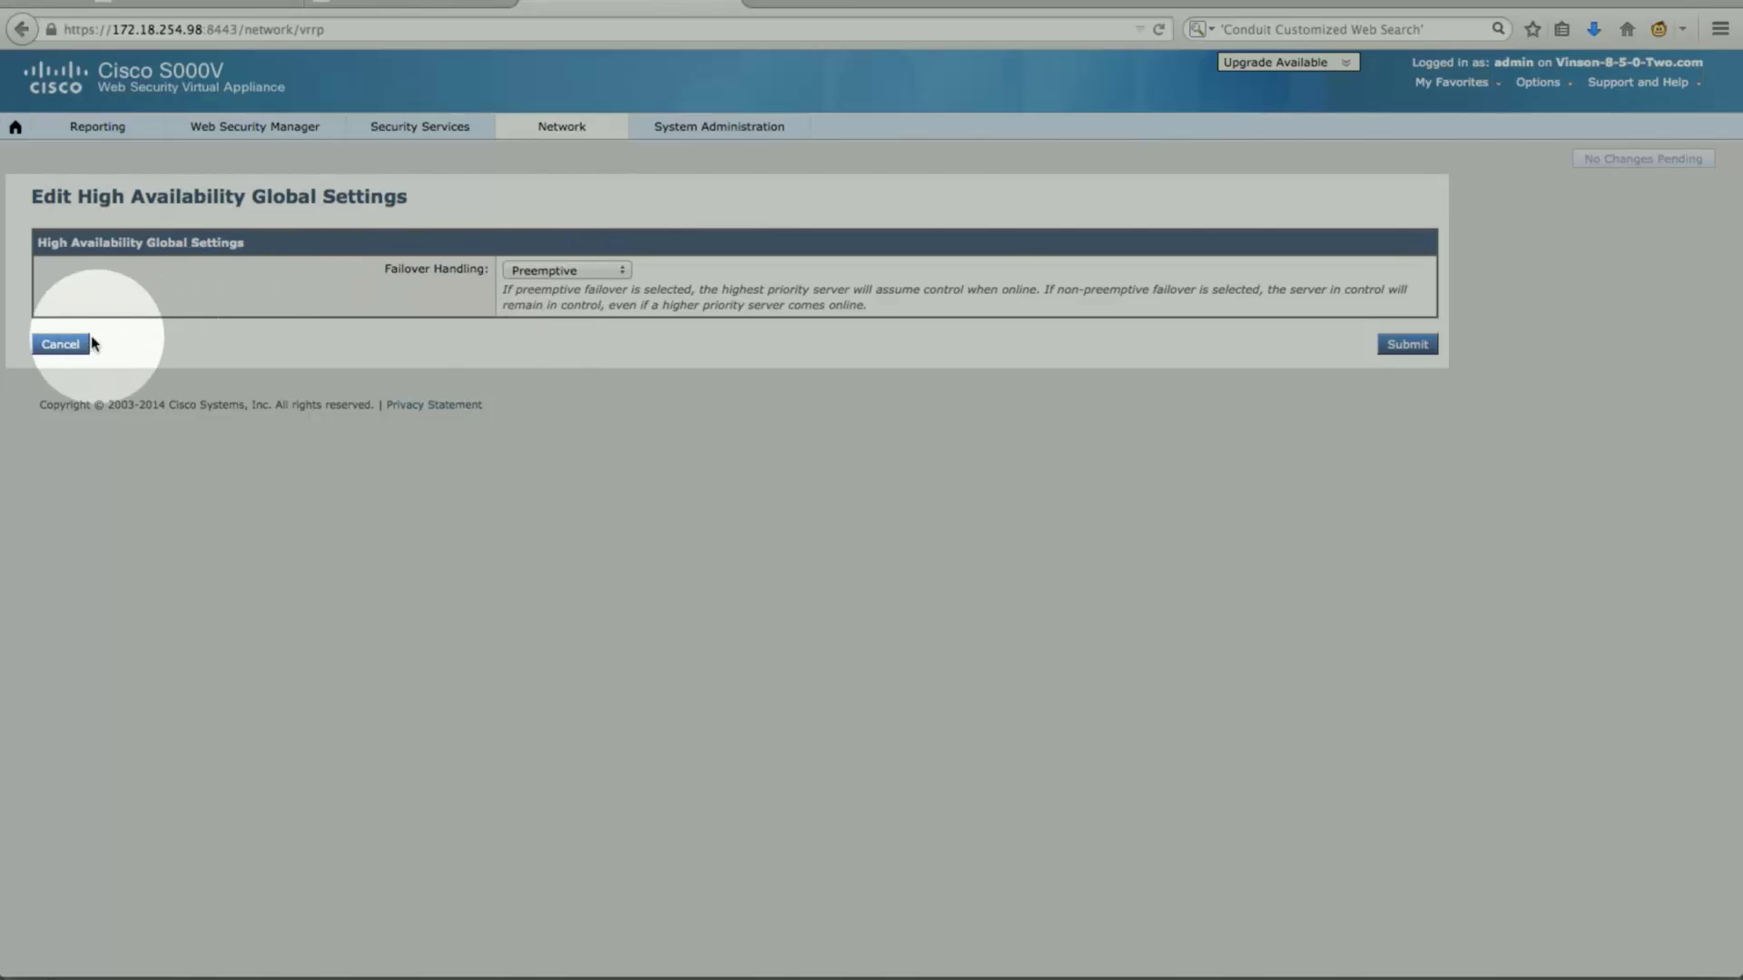
pyautogui.click(61, 345)
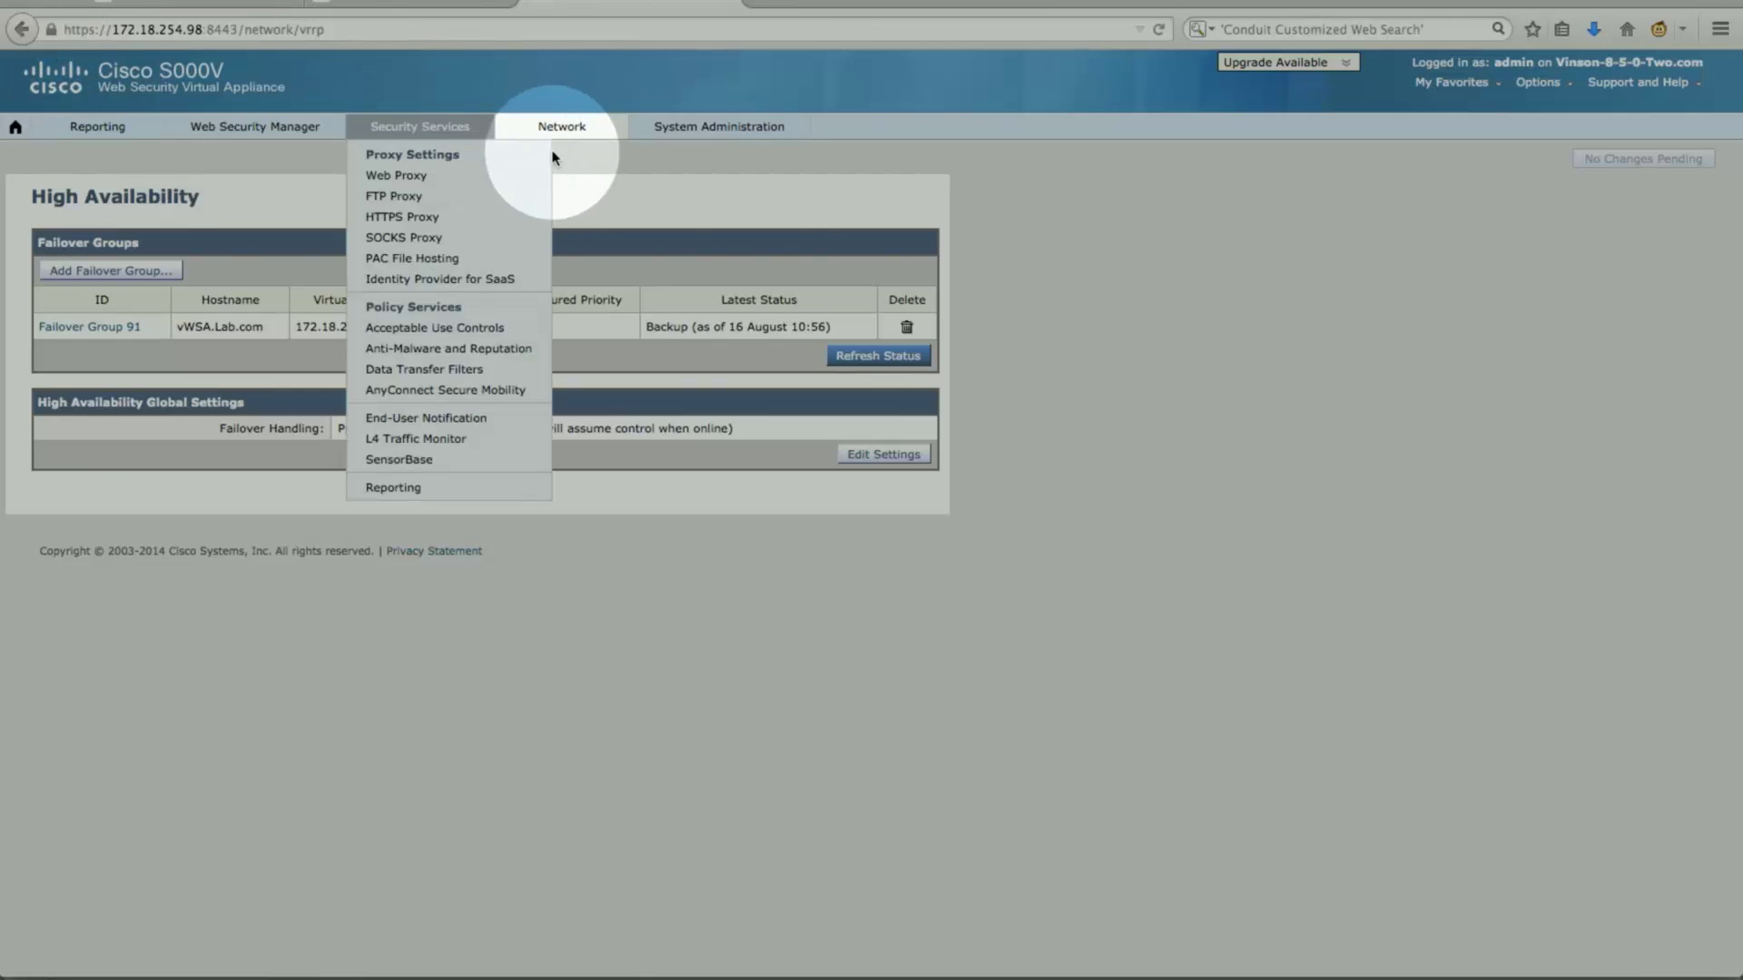
pyautogui.moveTo(562, 131)
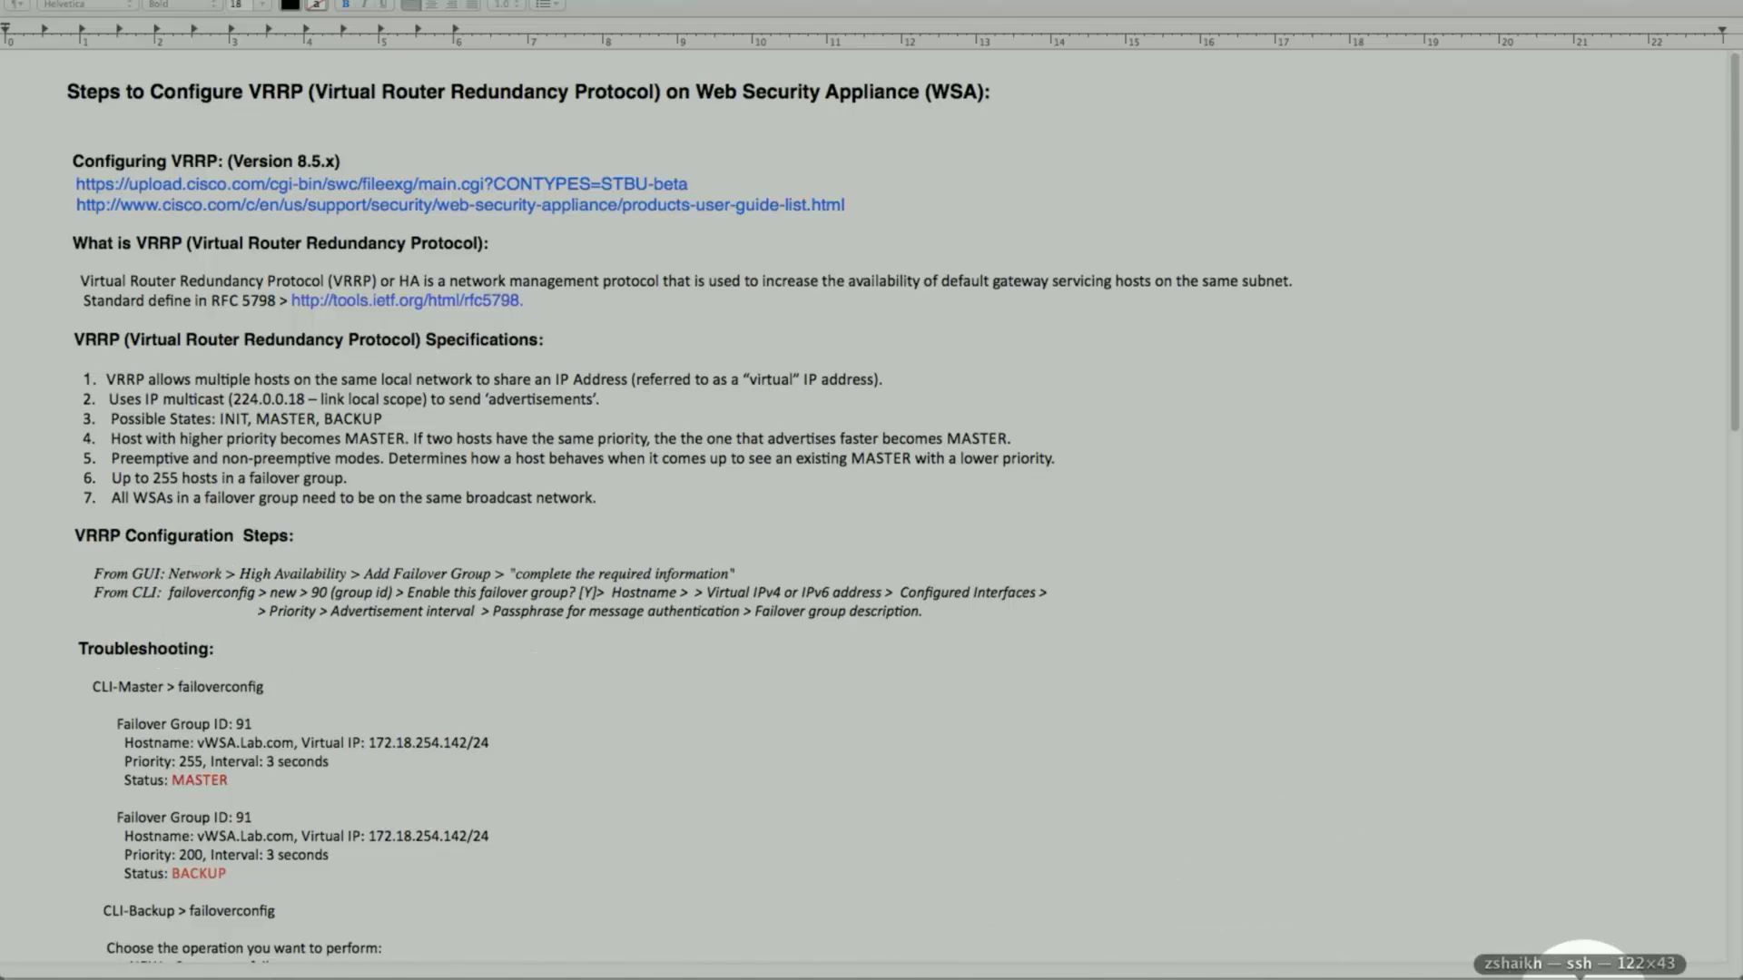
# Switch to the SSH terminal of Vinson-8-5-0-Two.com and list its failover profiles with failoverconfig
pyautogui.click(1584, 976)
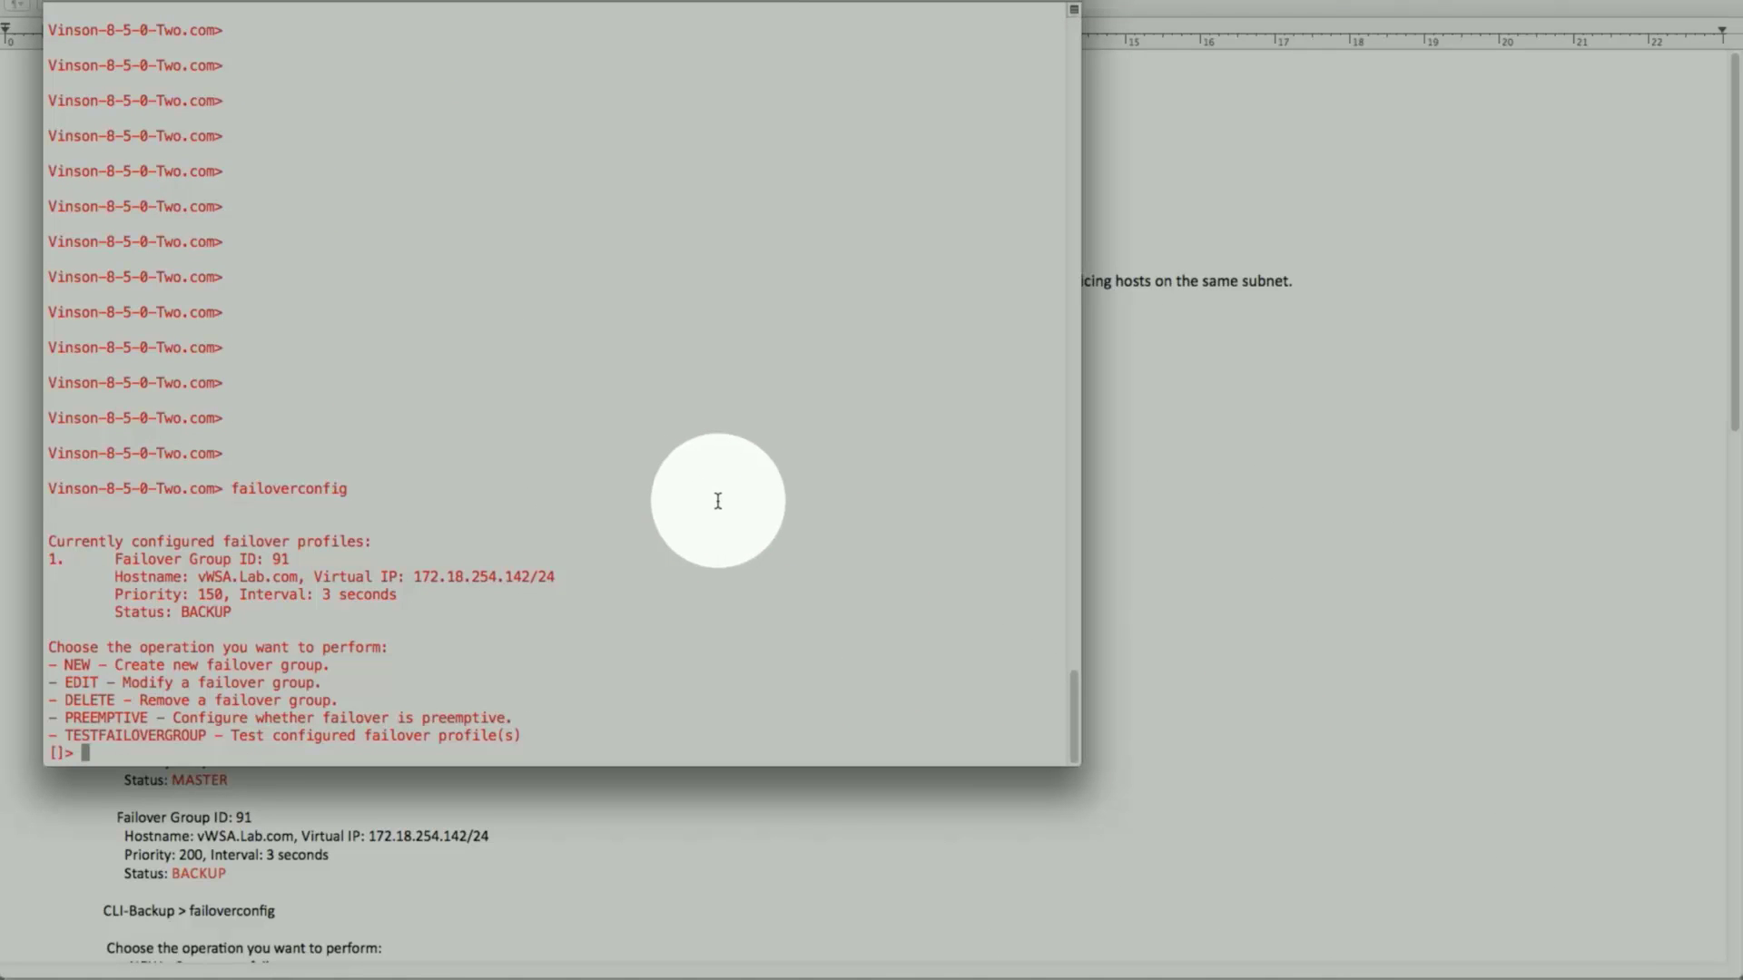
pyautogui.press('Return')
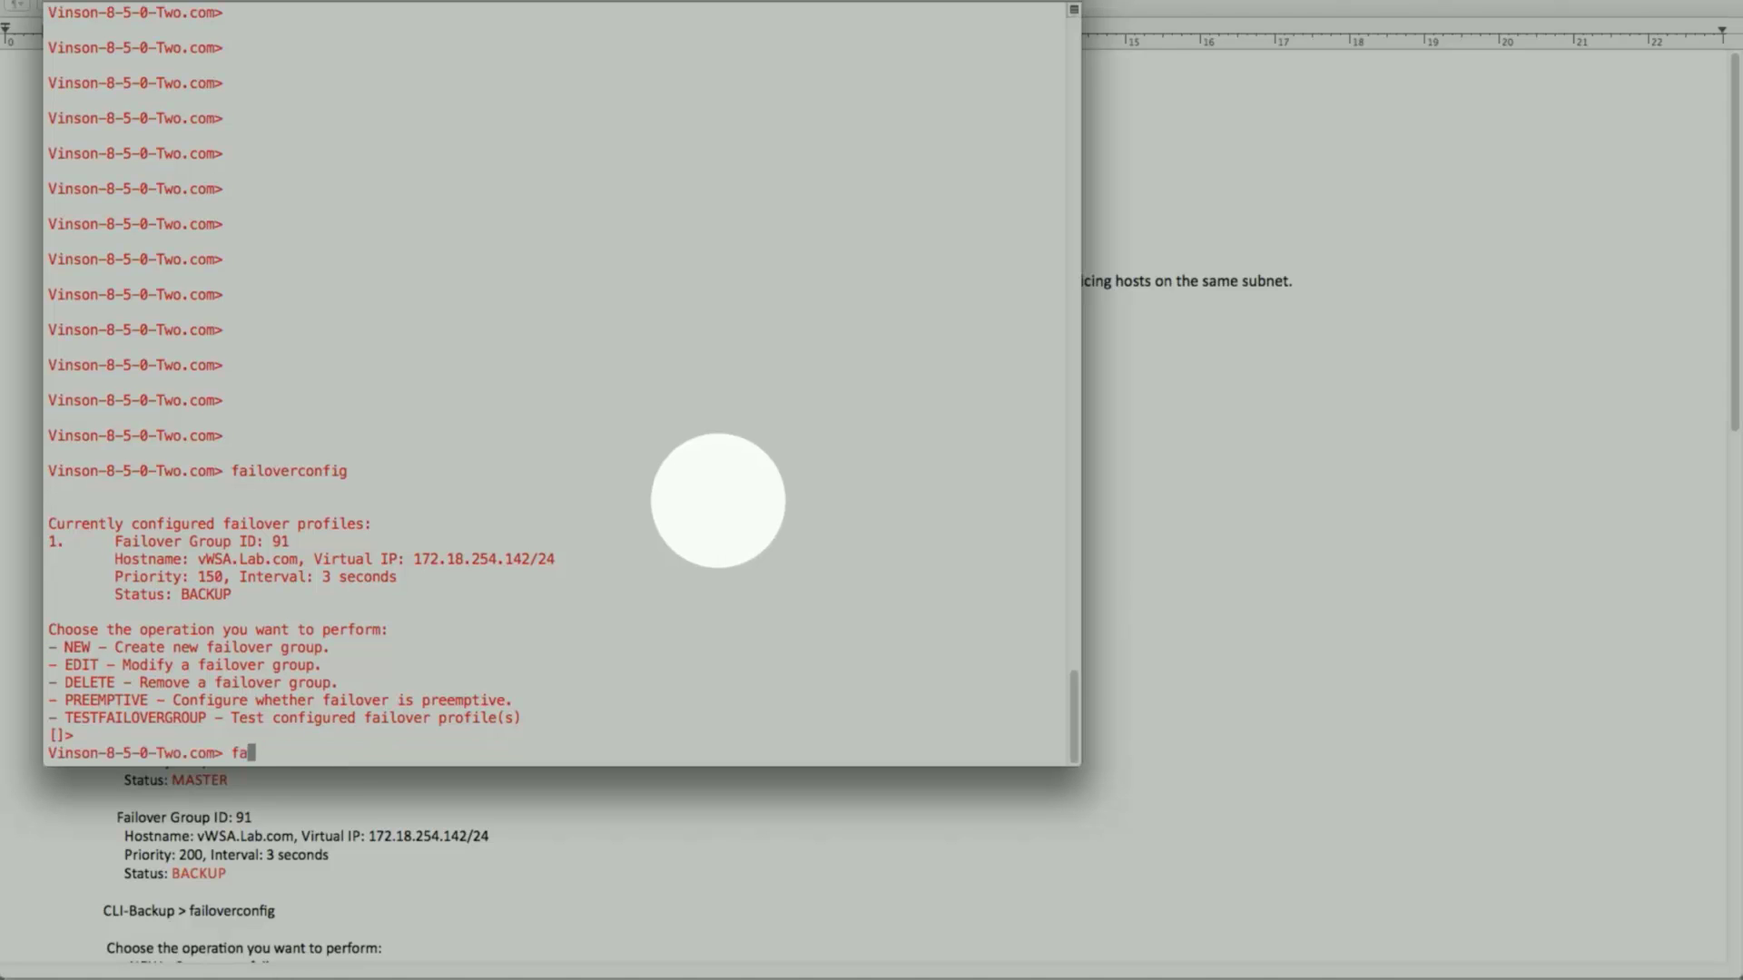
pyautogui.press('Return')
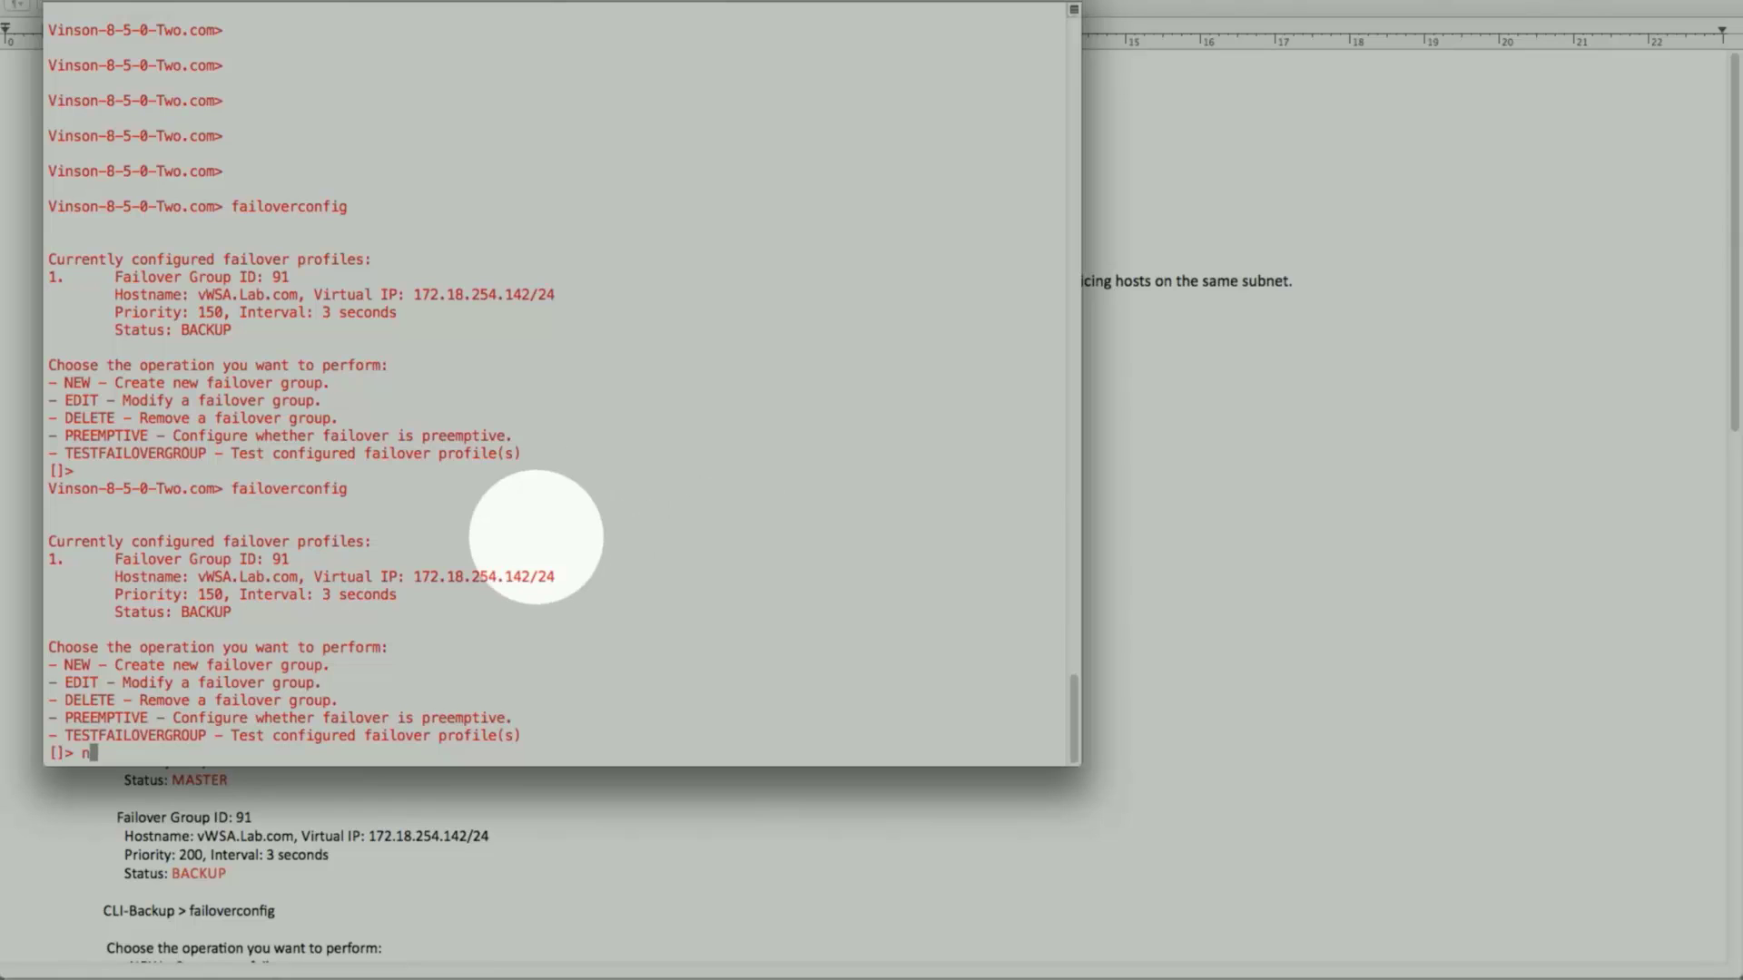
# Try to create a new failover group with ID 92 on Vinson-8-5-0-Two.com and abort at the enable prompt
pyautogui.press('Return')
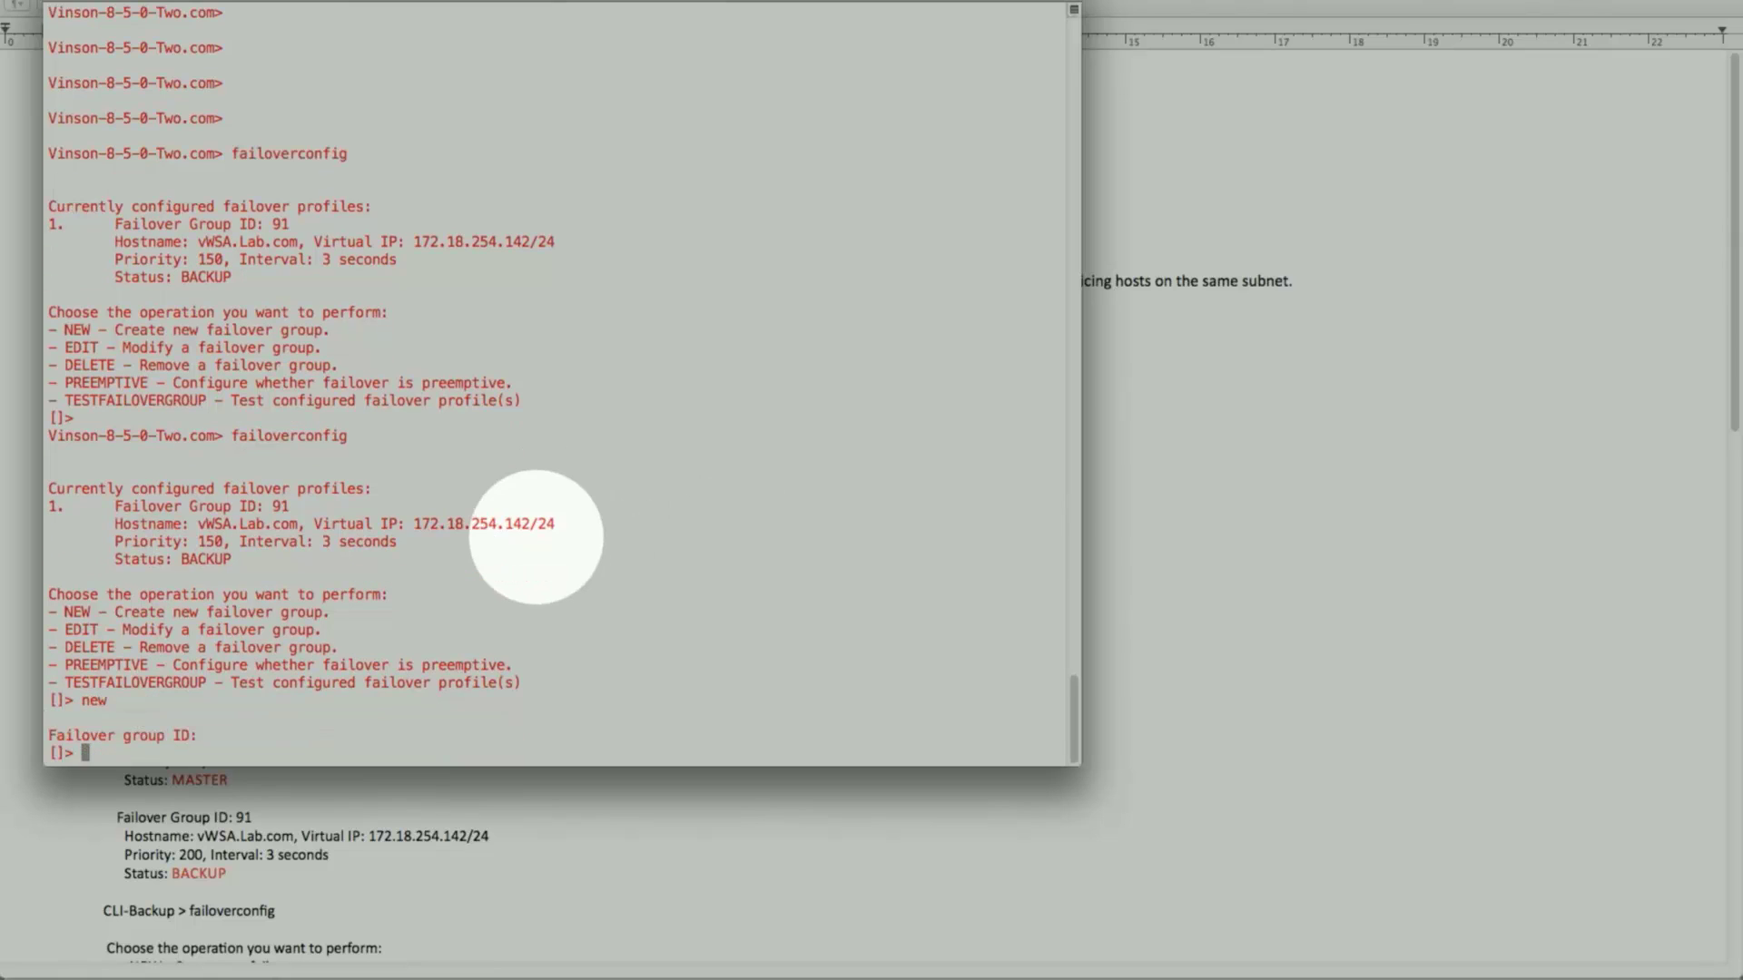
pyautogui.press('Return')
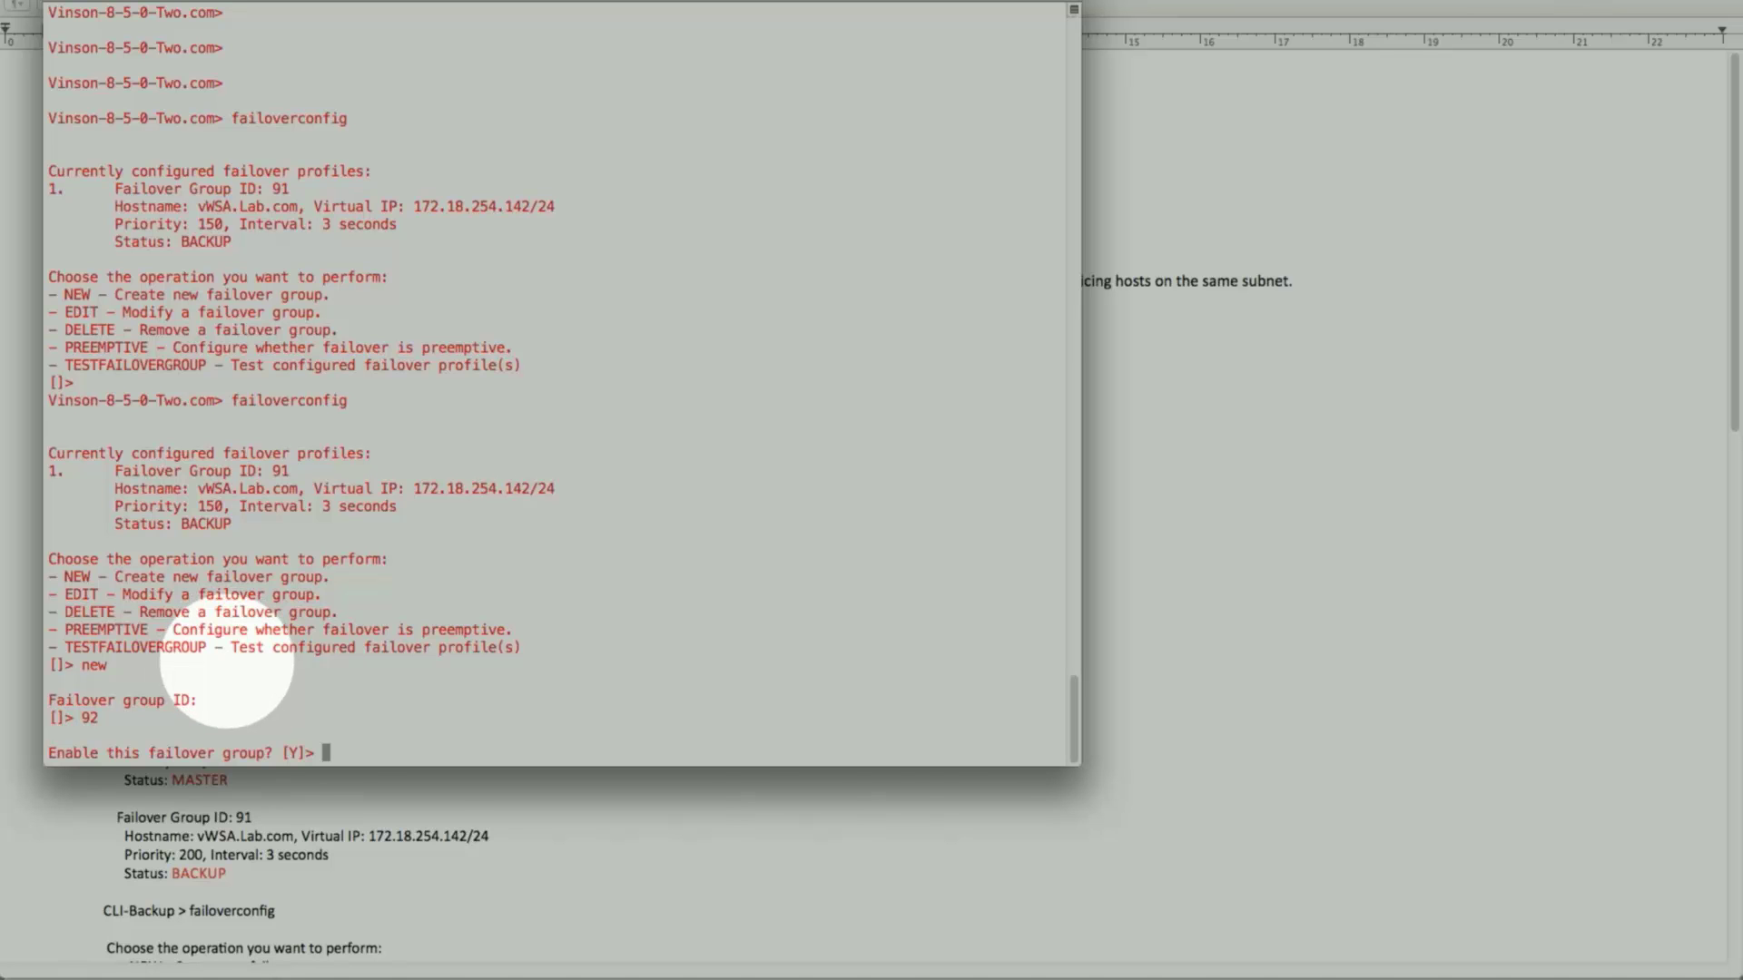
pyautogui.hotkey('ctrl', 'c')
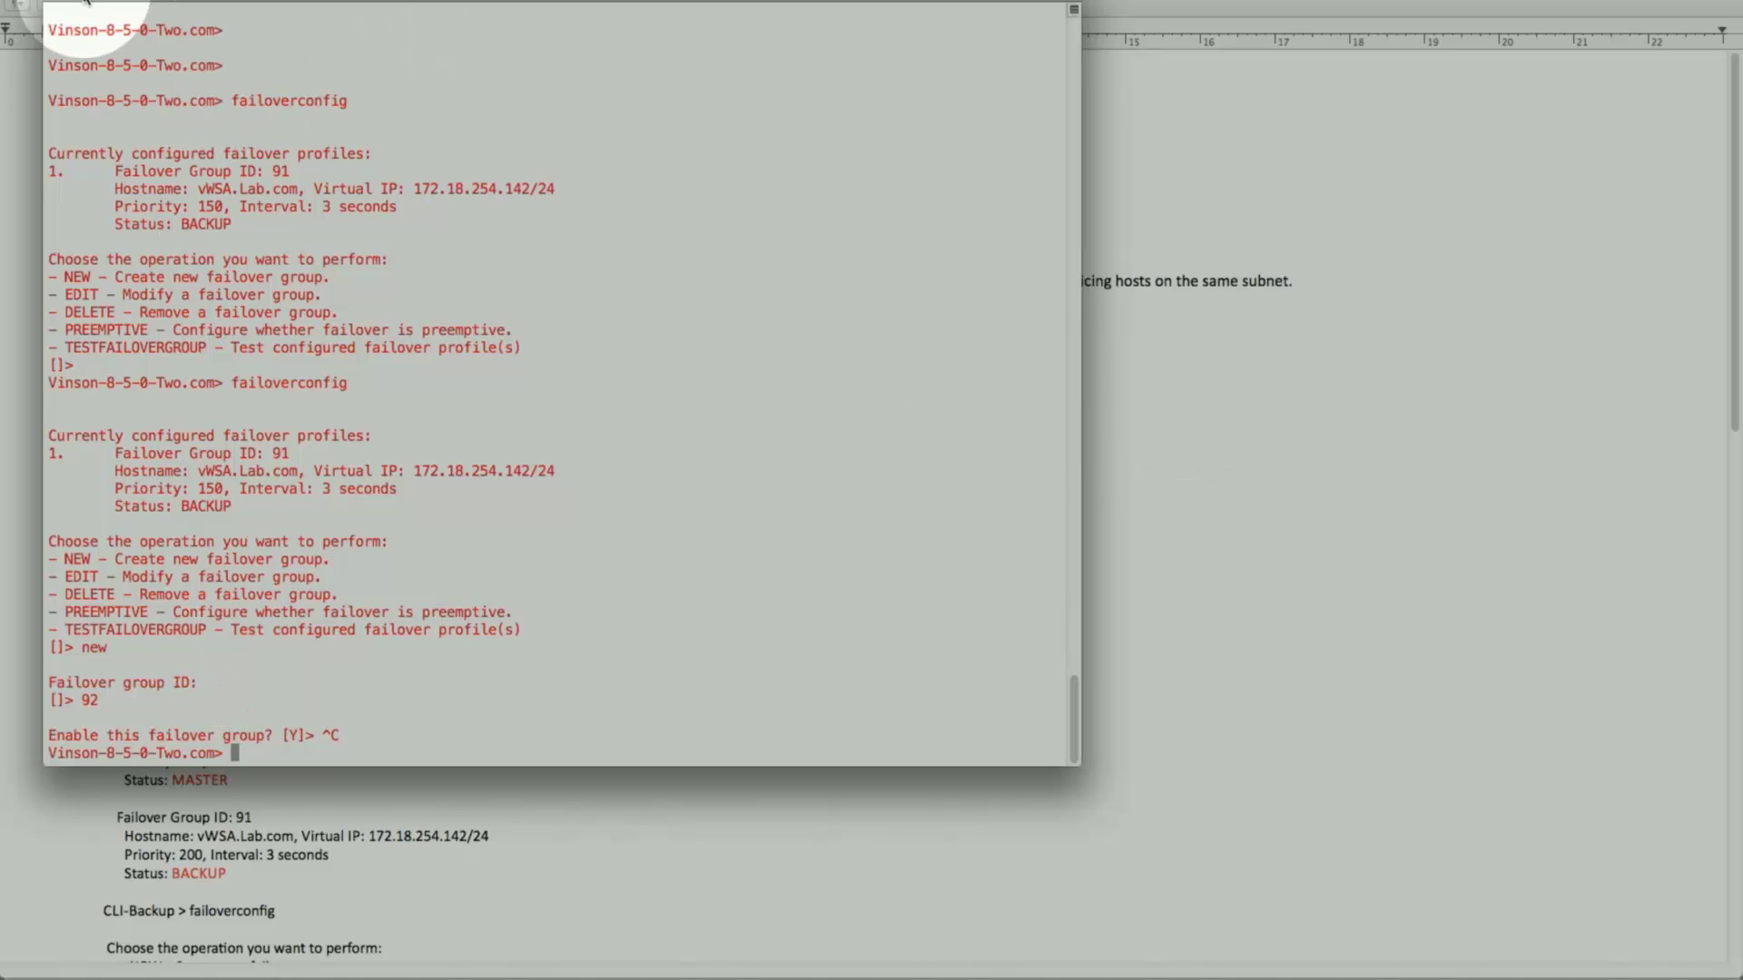
# Switch back to the VRRP notes document and review the CLI configuration steps and the start of the Troubleshooting section
pyautogui.press('super+Tab')
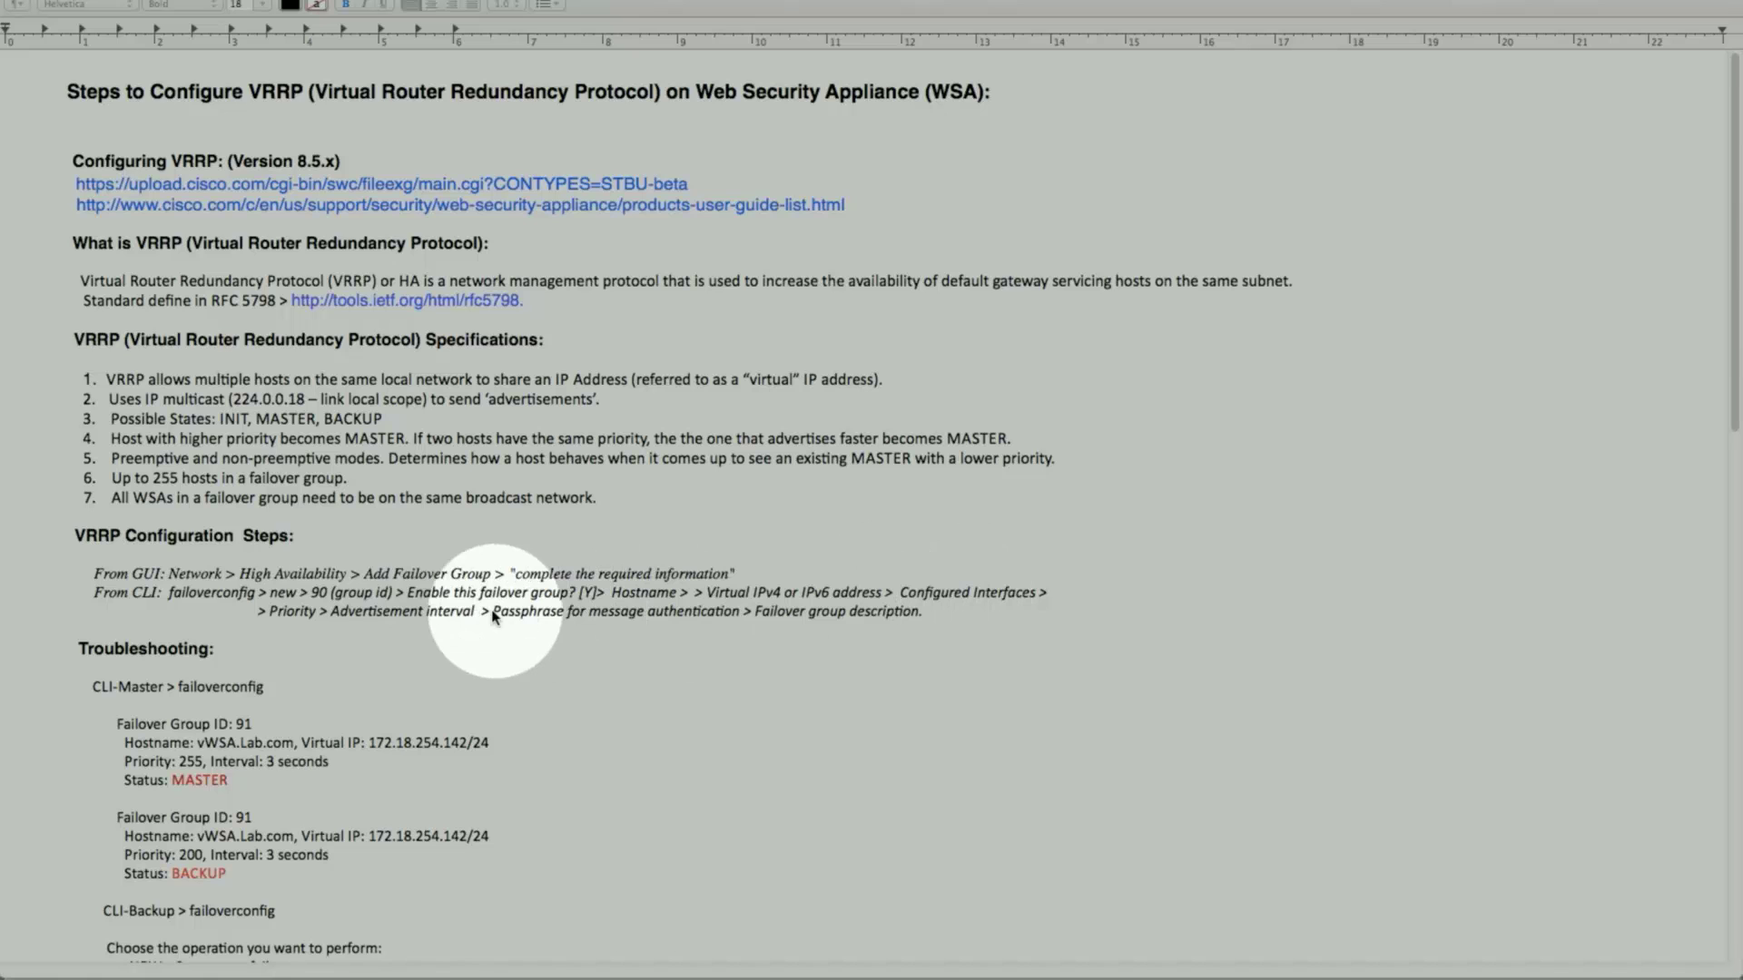
pyautogui.scroll(-3, 235, 606)
pyautogui.scroll(-6, 236, 606)
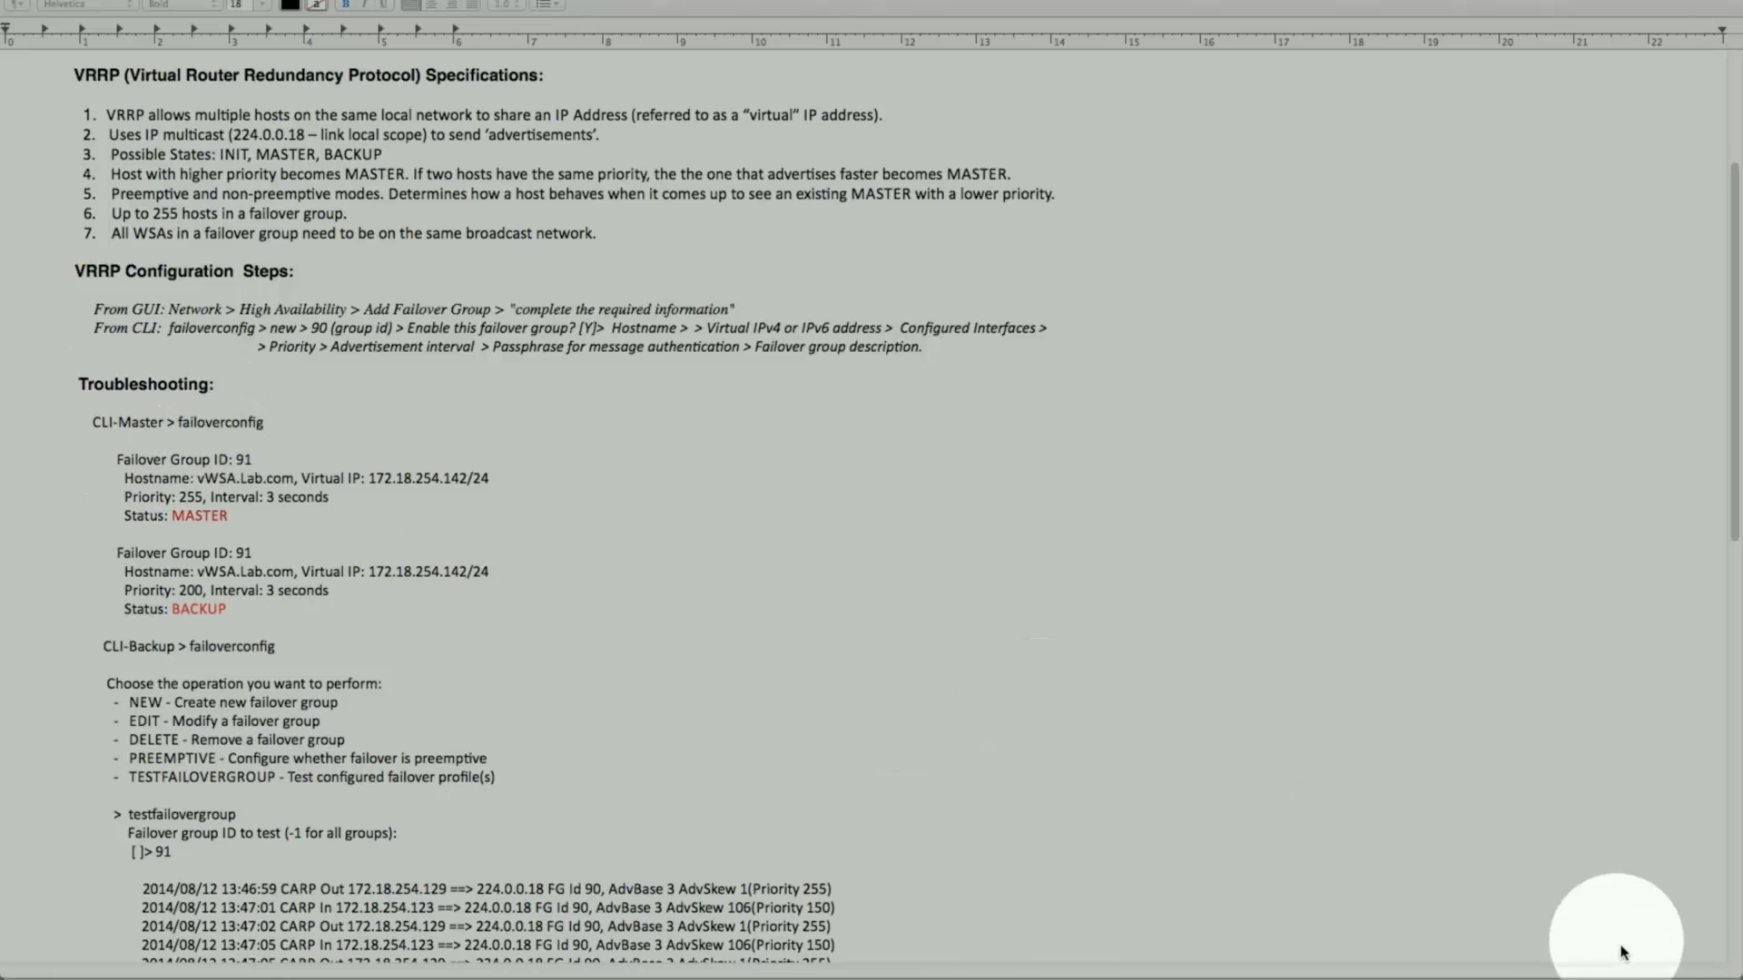
# Switch to the SSH terminal of Vinson-8-5-0-Three.com and list its failover profiles with failoverconfig
pyautogui.click(1607, 961)
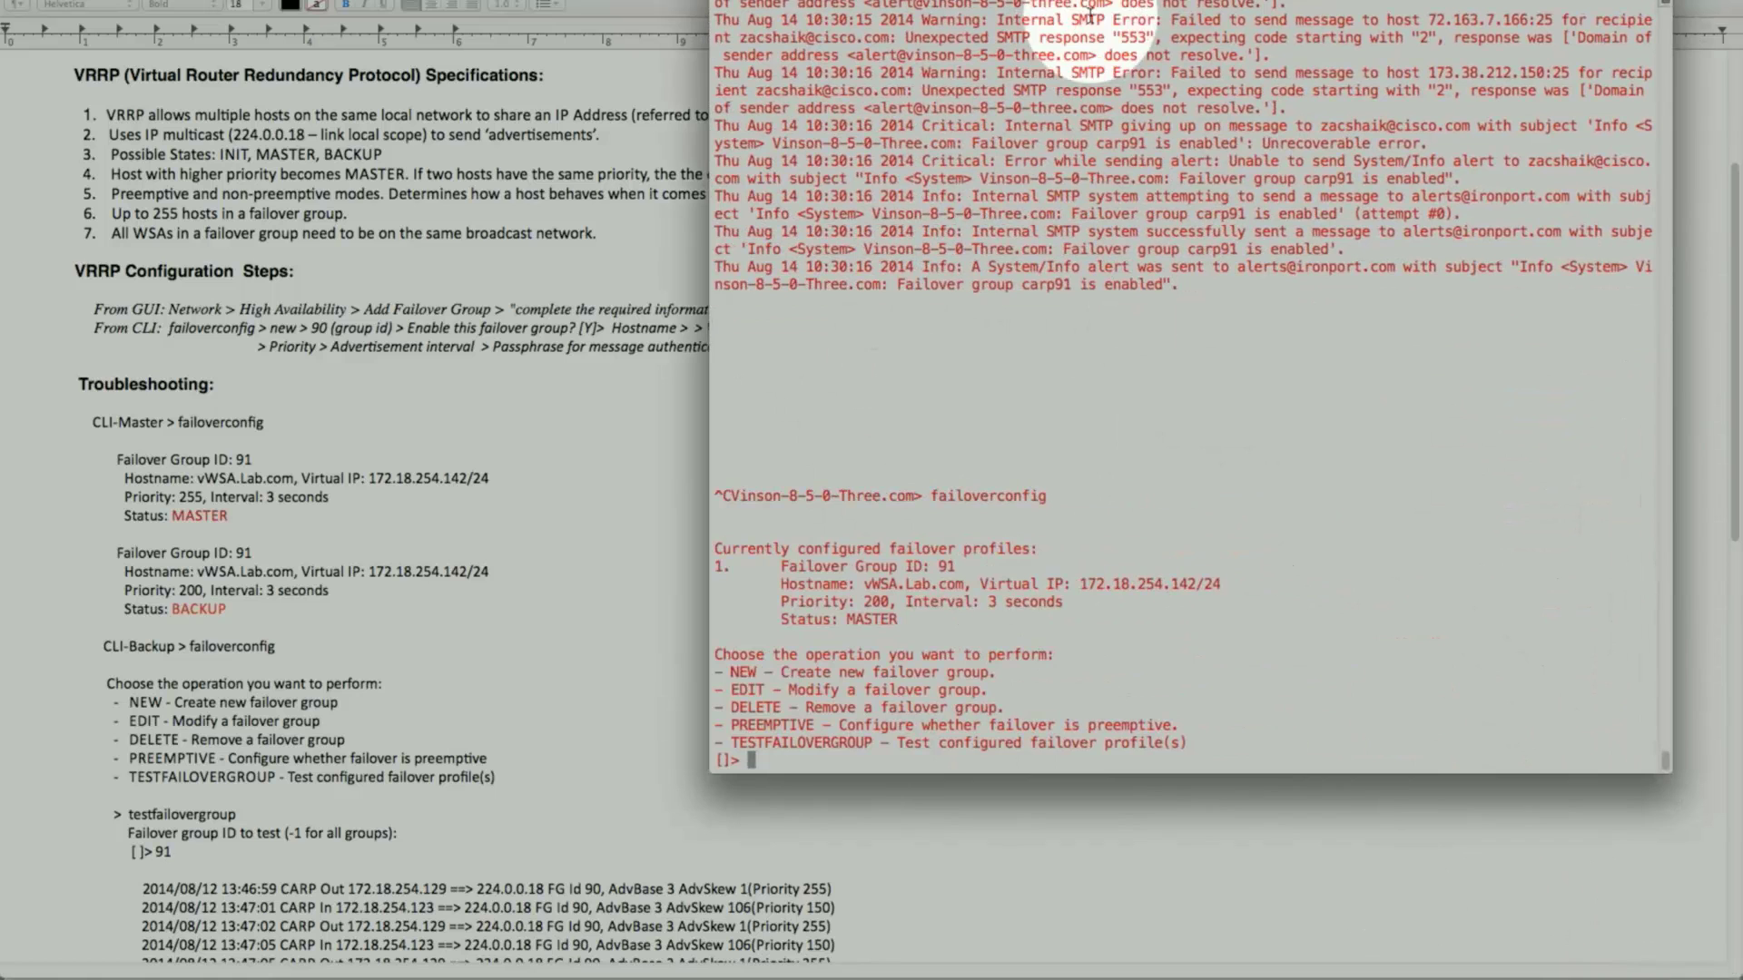
pyautogui.moveTo(1085, 1); pyautogui.dragTo(629, 2)
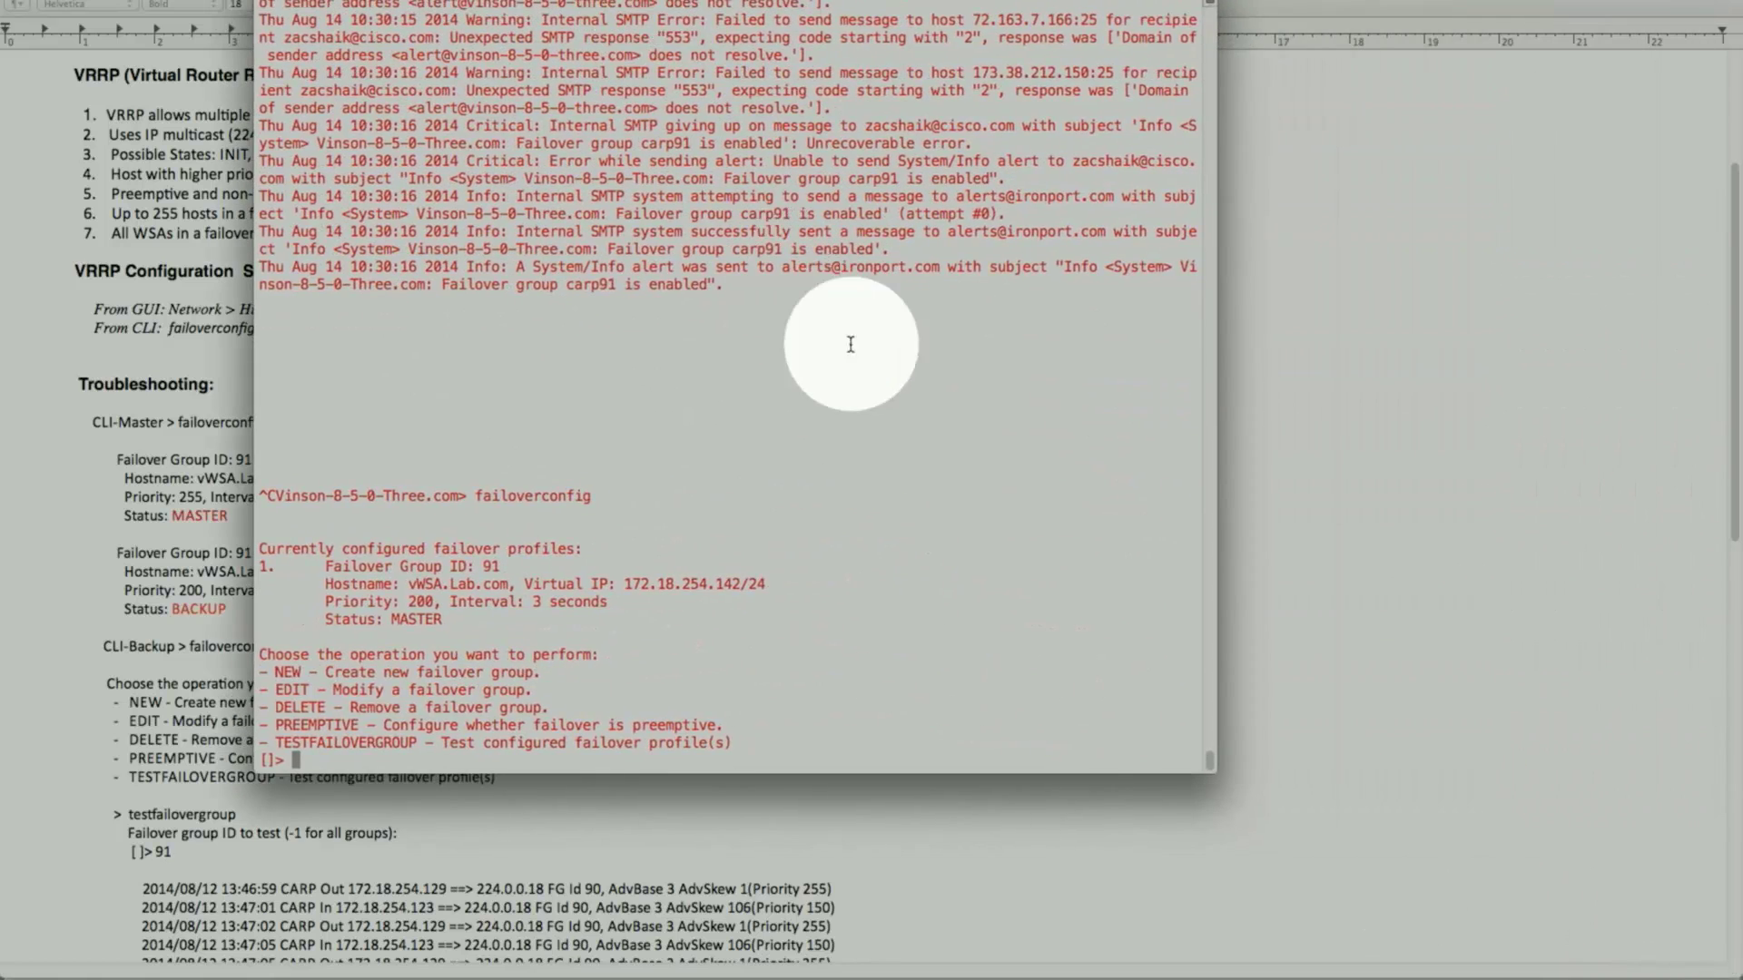
pyautogui.press('Return')
pyautogui.press('Return')
pyautogui.press('Return')
pyautogui.press('Return')
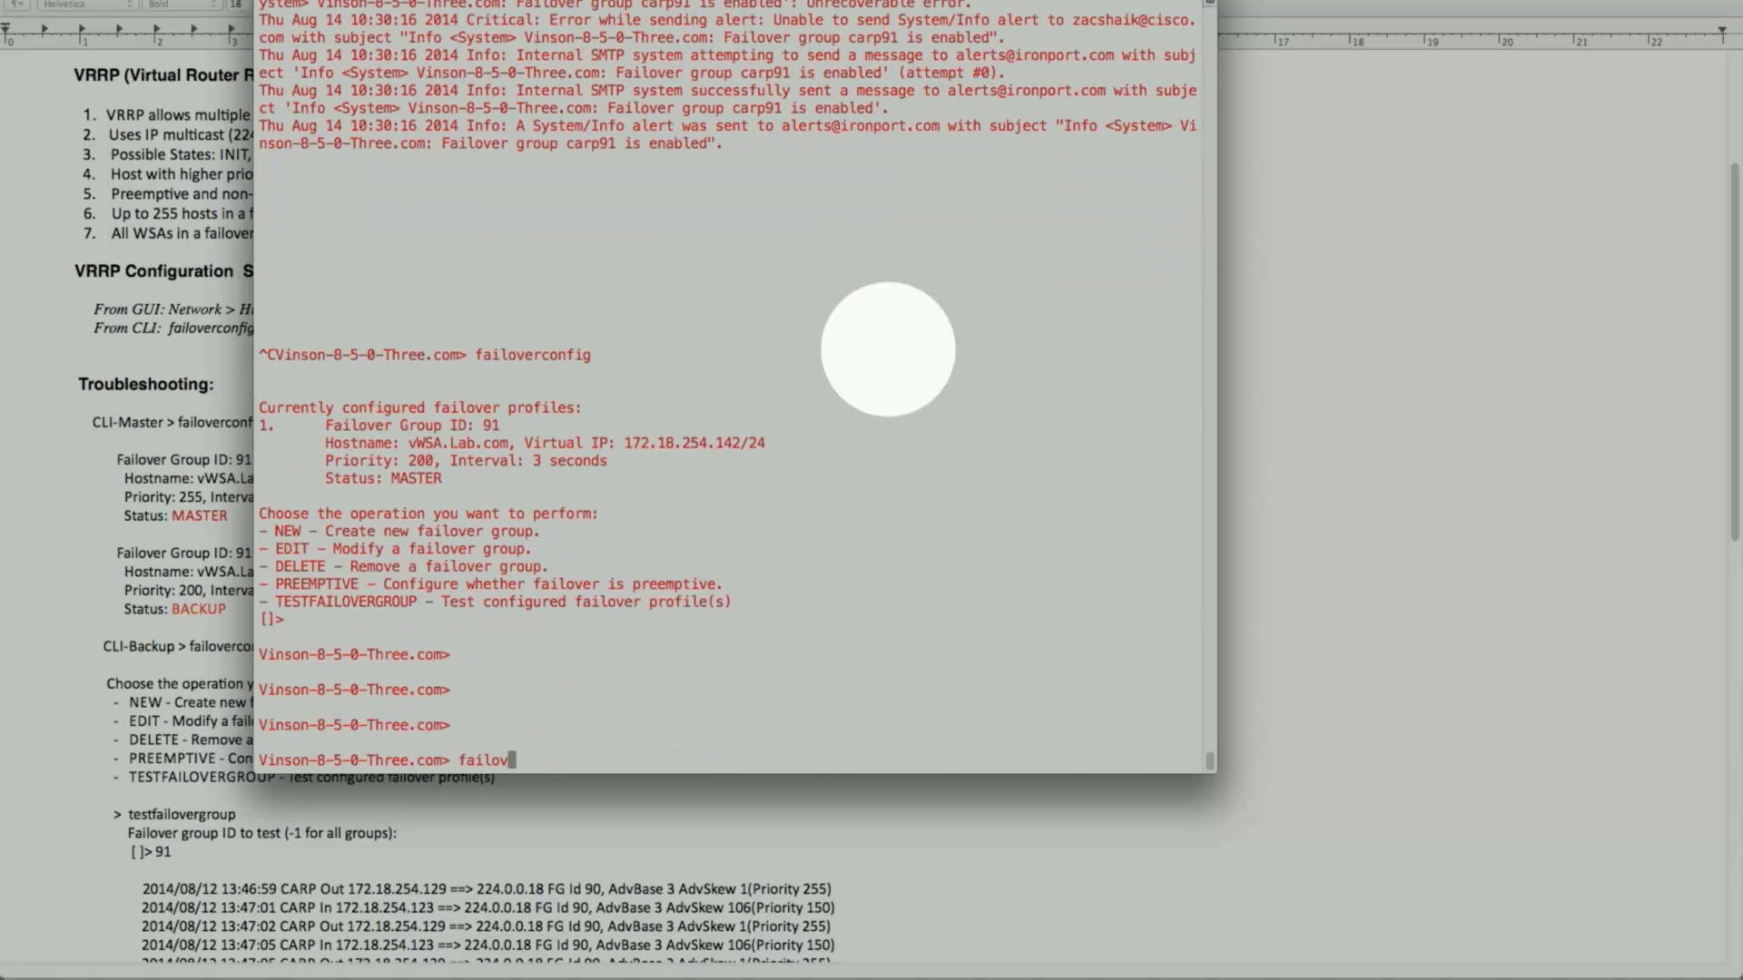
pyautogui.write('failoverconfig')
pyautogui.press('Return')
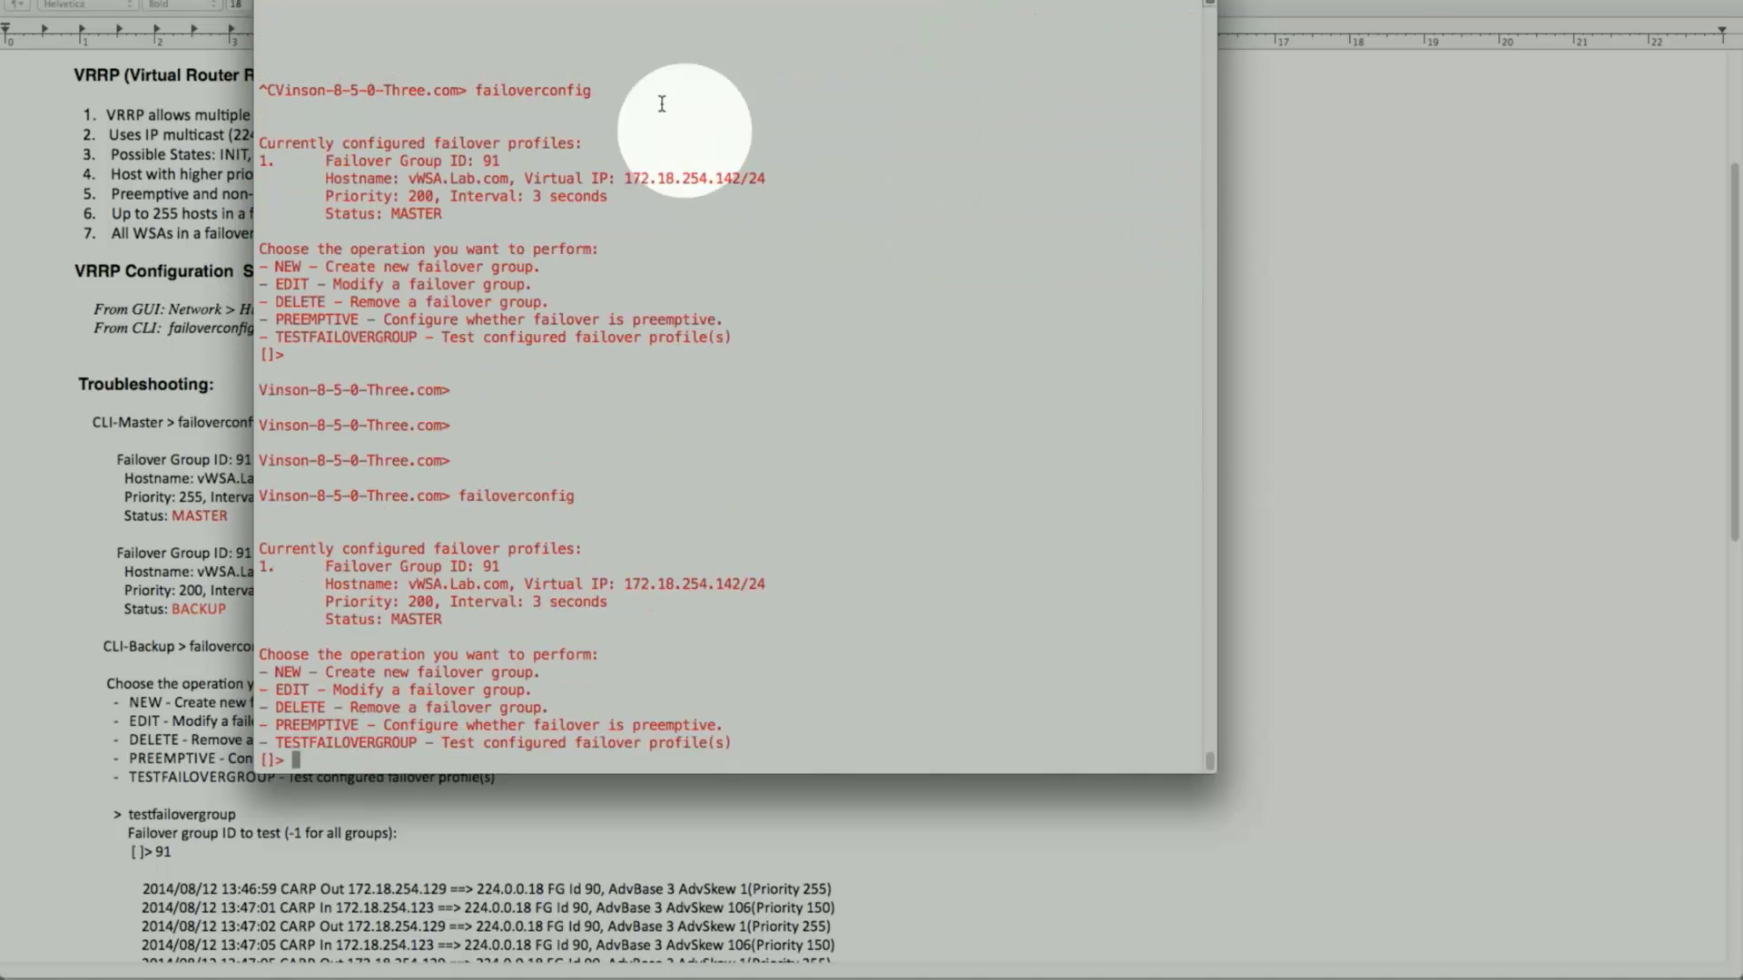
# Arrange both appliance terminals side by side with the notes out of the way, and run failoverconfig on Vinson-8-5-0-Two.com
pyautogui.moveTo(590, 2); pyautogui.dragTo(442, 1)
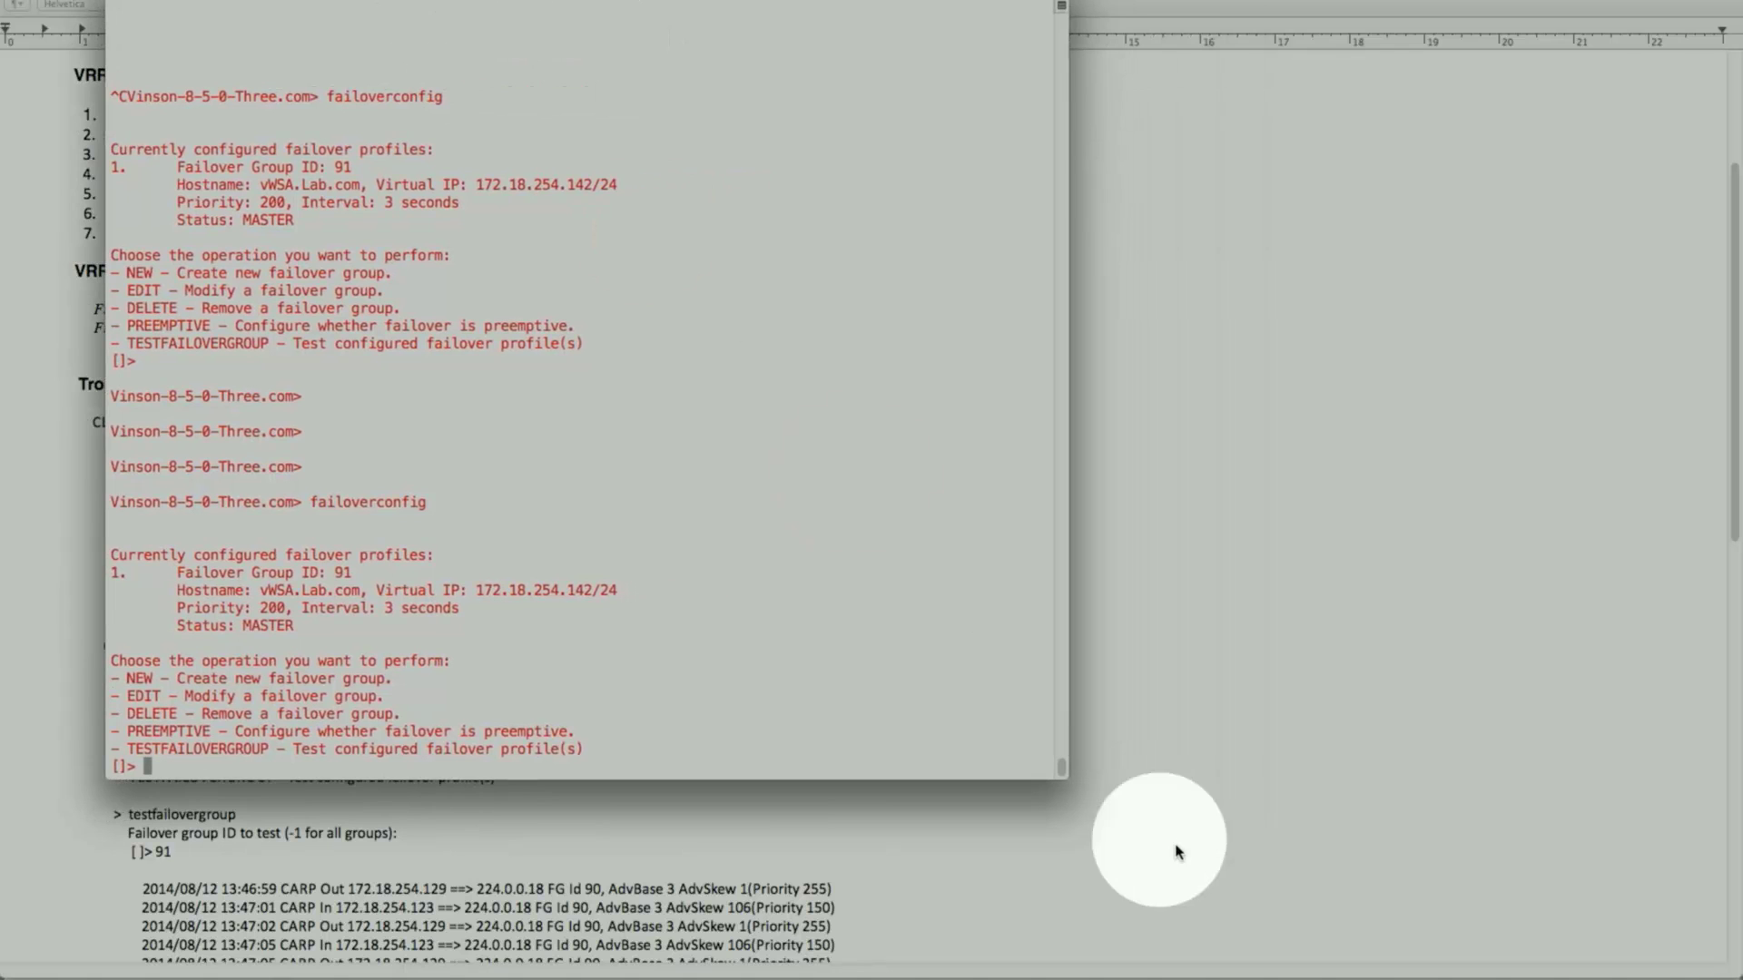
pyautogui.click(1657, 964)
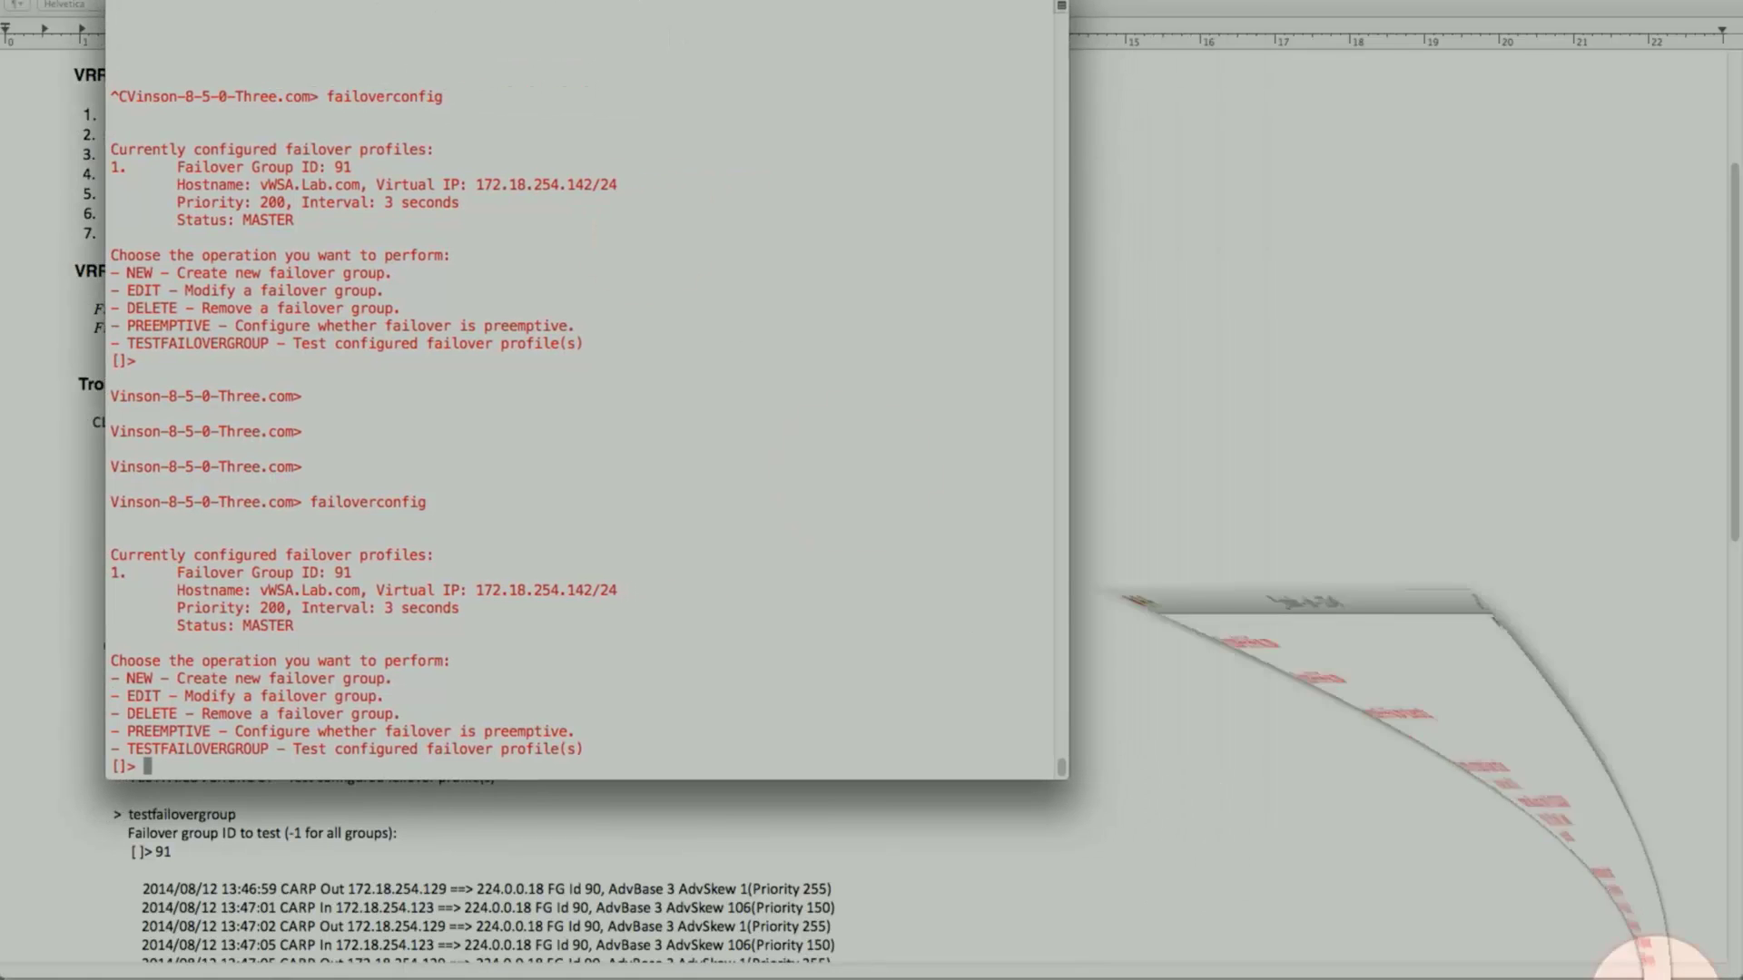
pyautogui.moveTo(648, 8); pyautogui.dragTo(1278, 8)
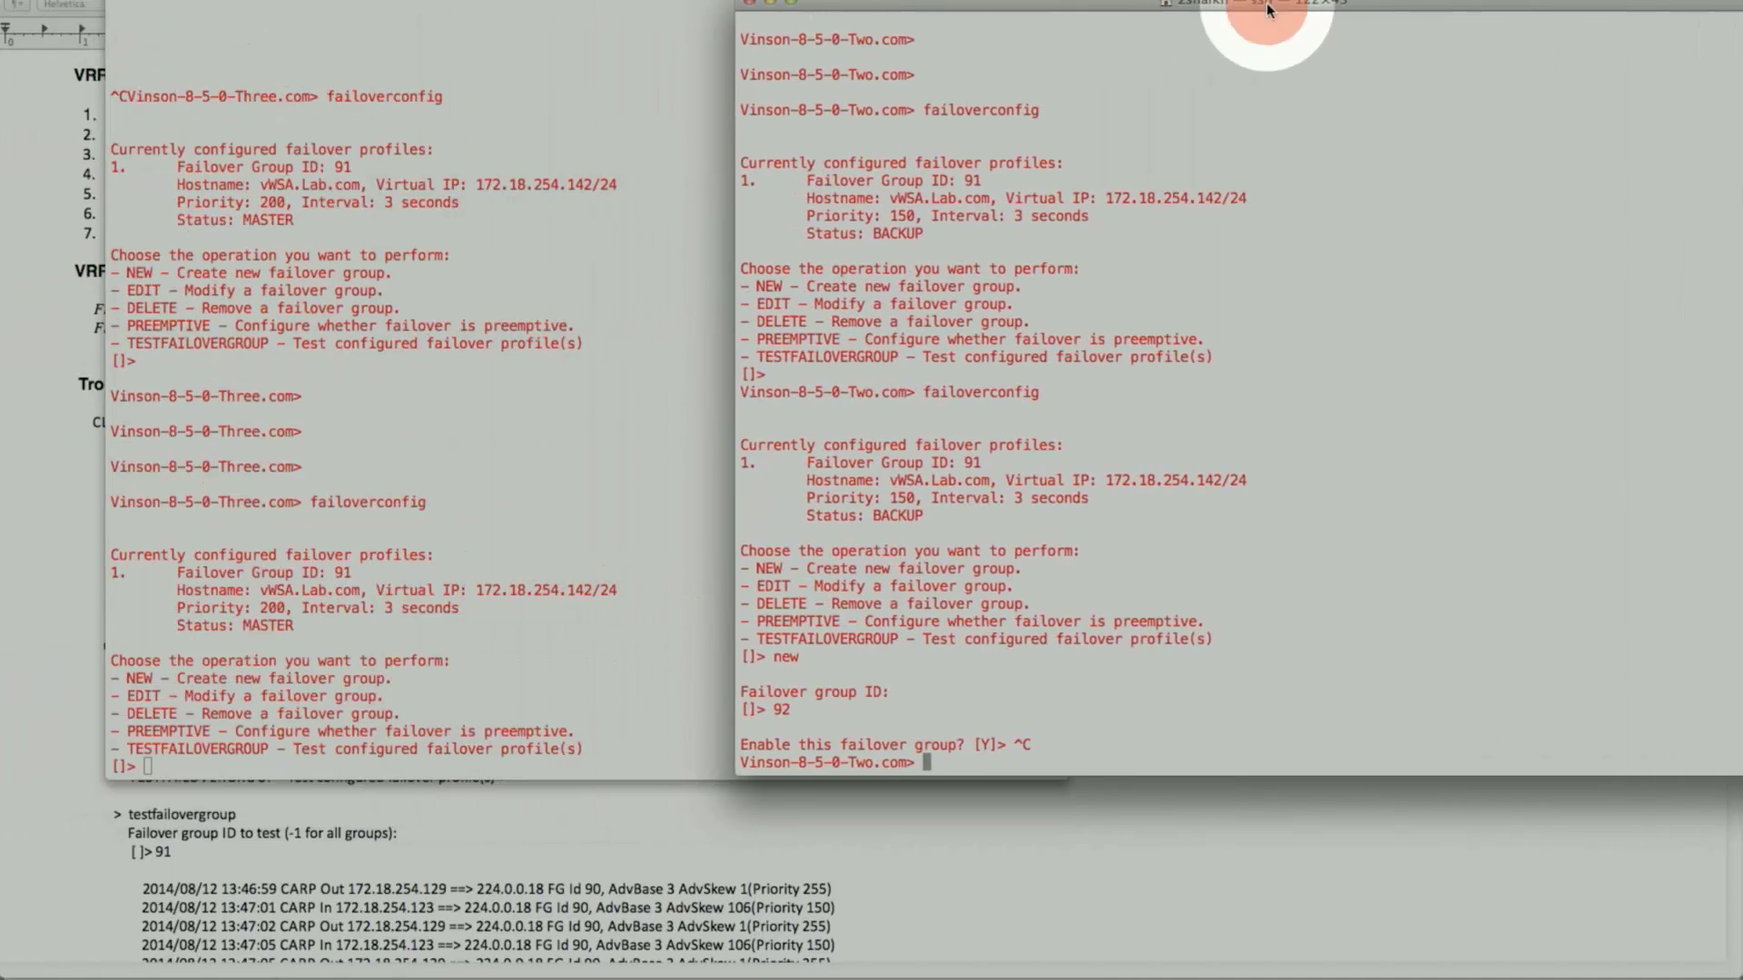
pyautogui.click(41, 3)
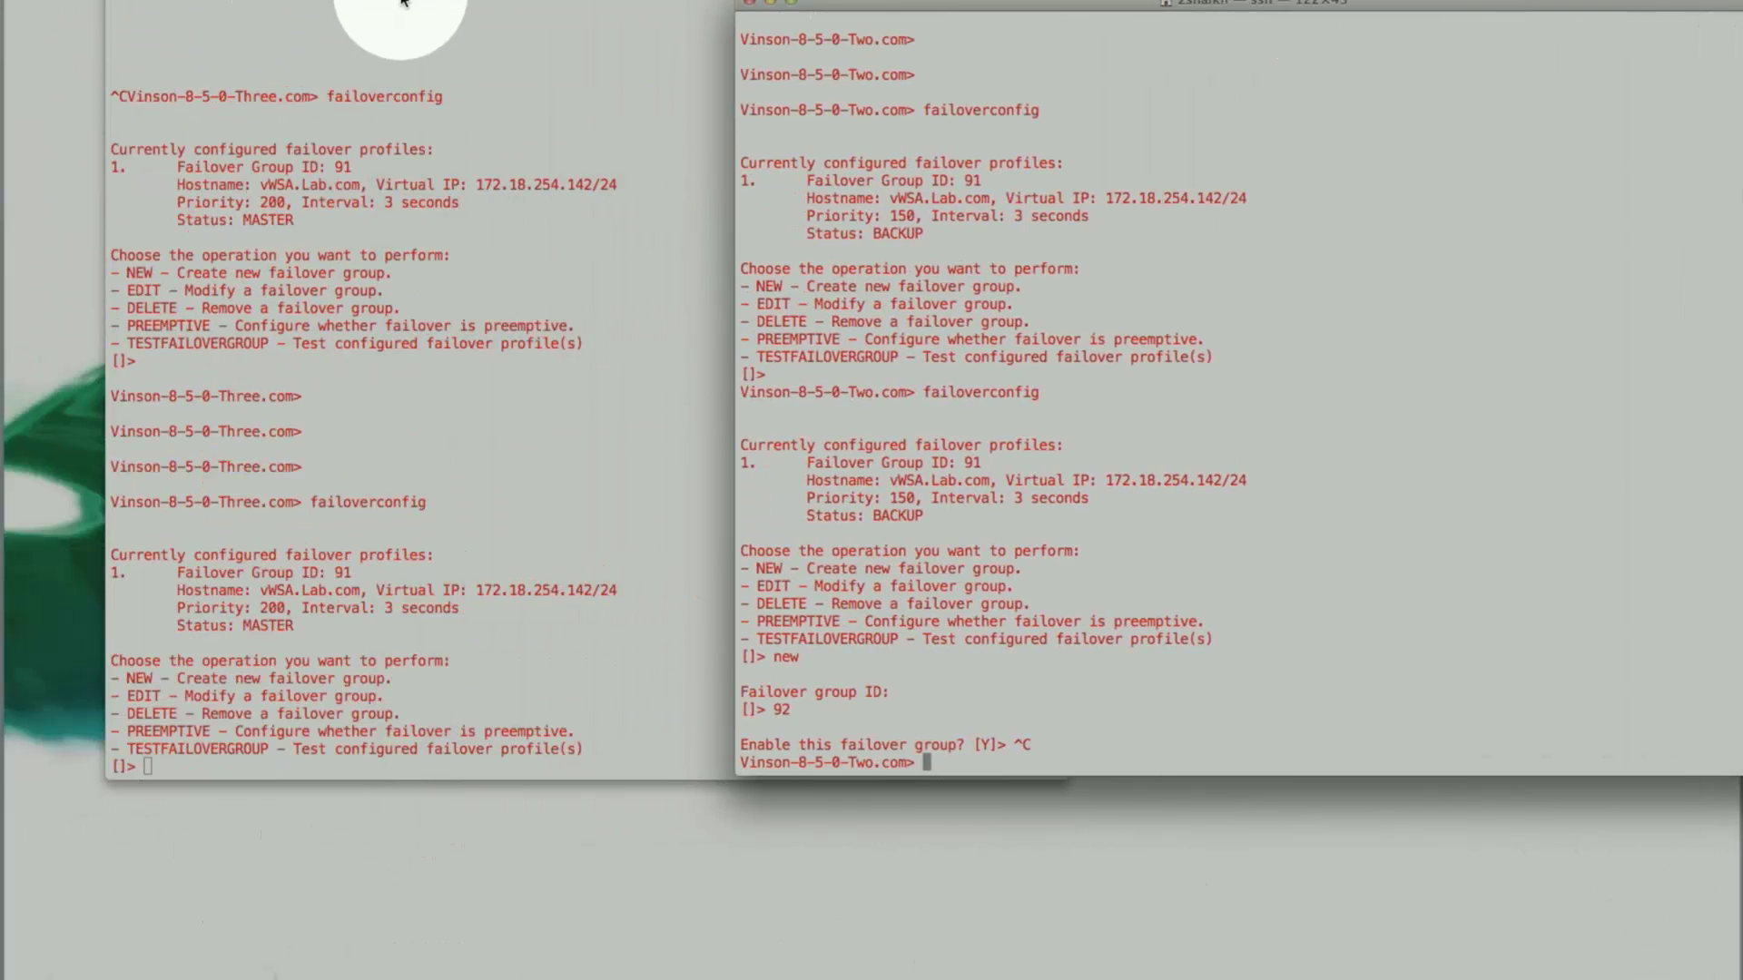
pyautogui.moveTo(399, 4); pyautogui.dragTo(318, 2)
pyautogui.click(1180, 343)
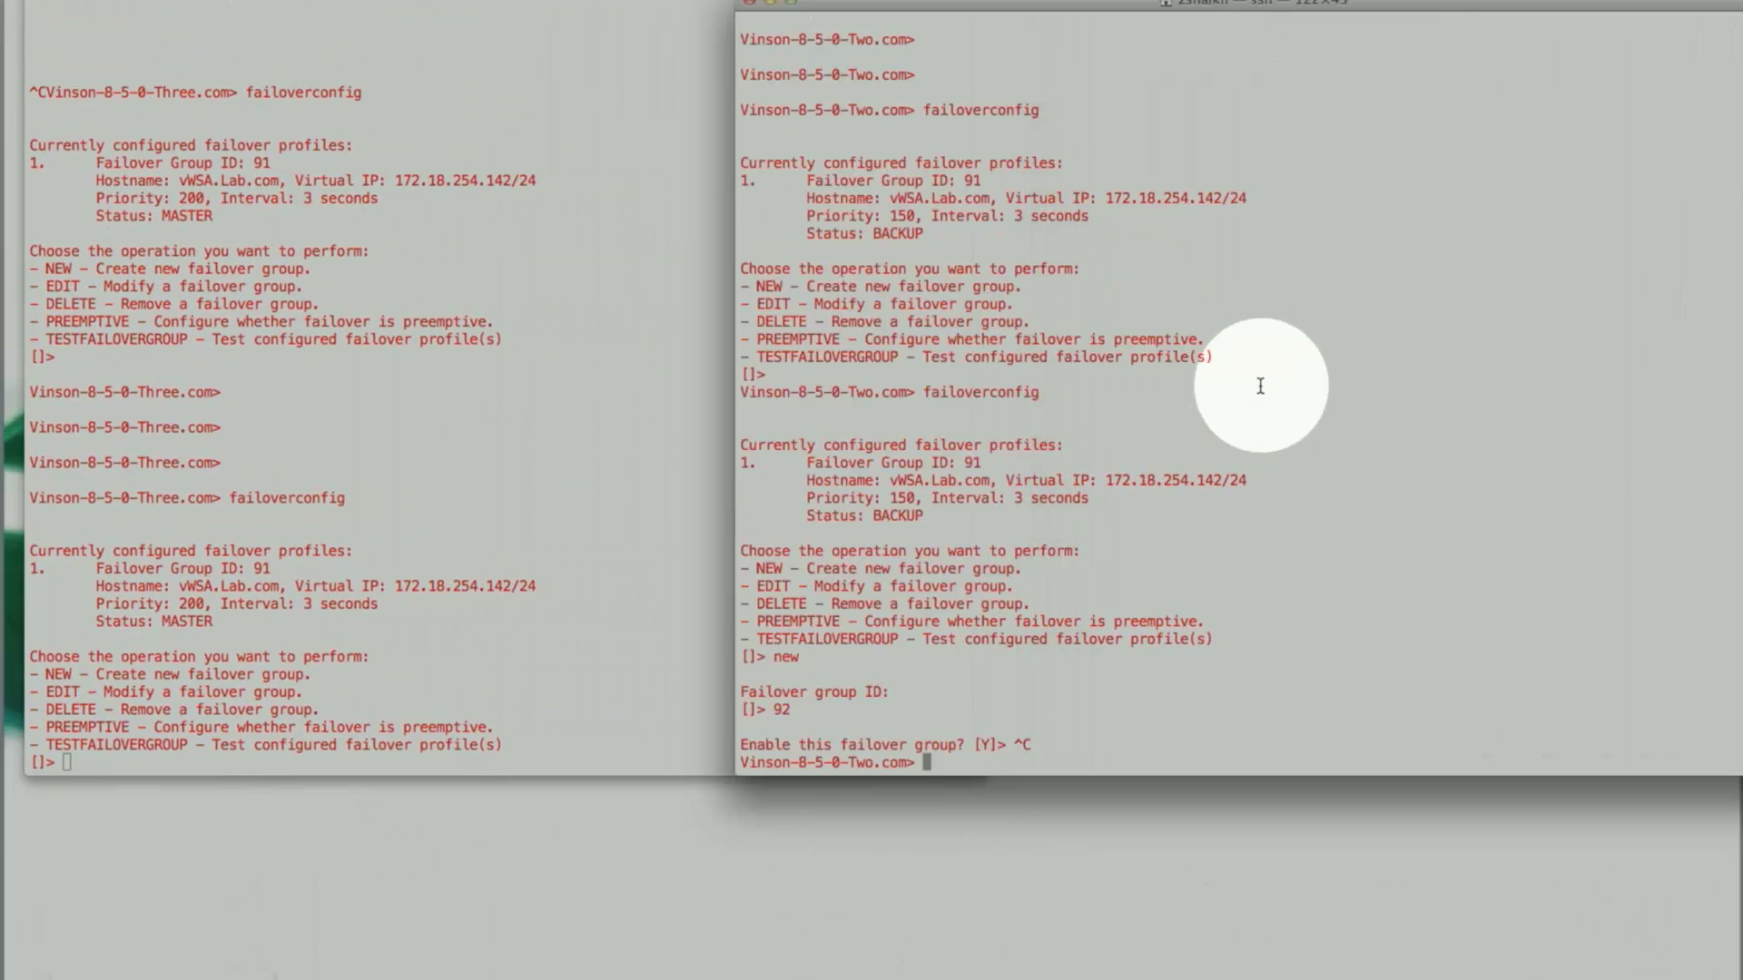
pyautogui.press('Return')
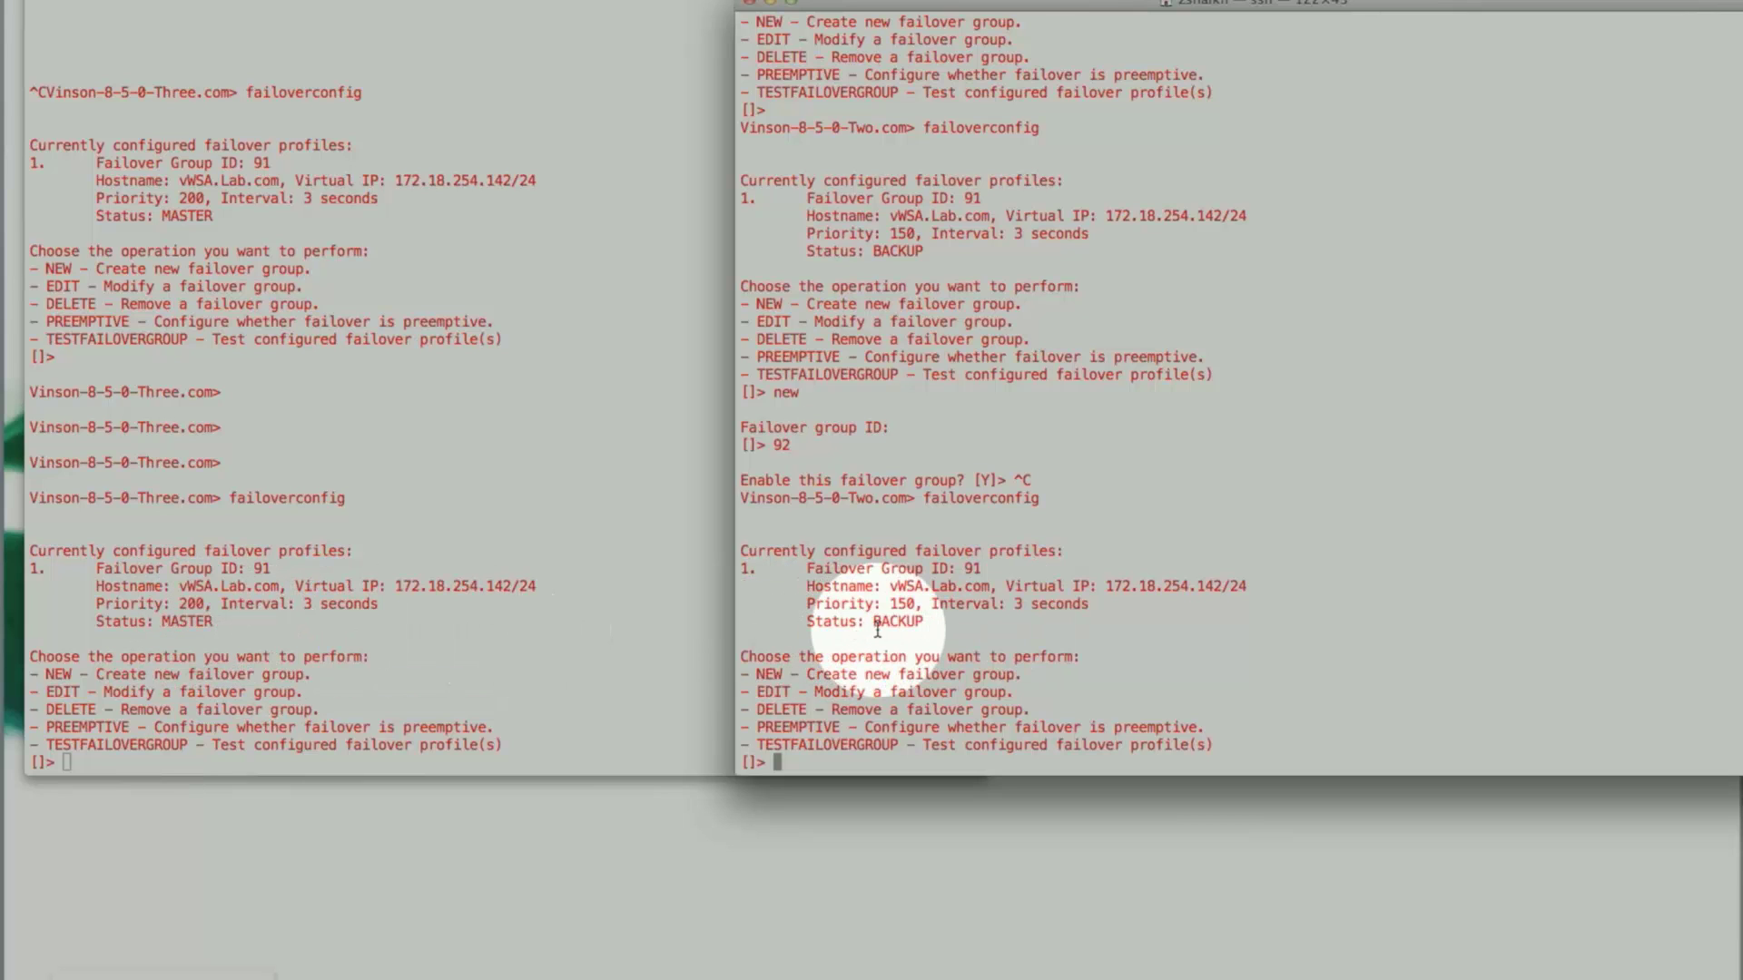
# Start the testfailovergroup operation for failover group 91 on Vinson-8-5-0-Three.com
pyautogui.click(385, 667)
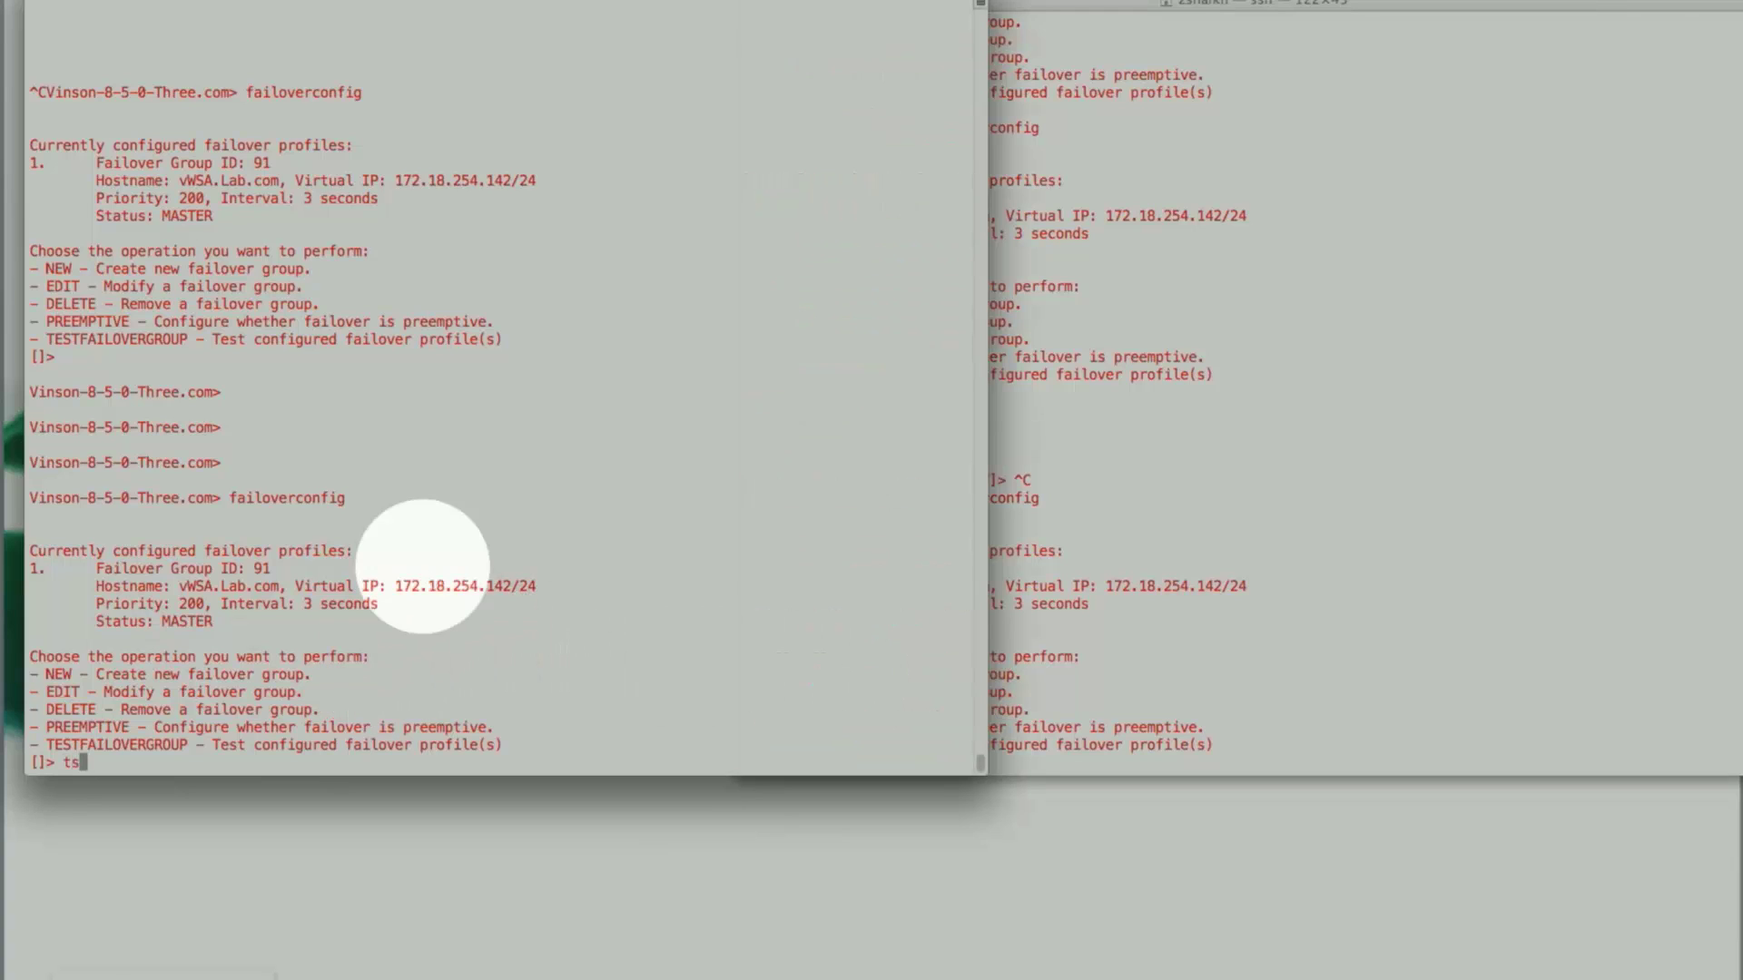
pyautogui.write('testfailovergroup')
pyautogui.press('Return')
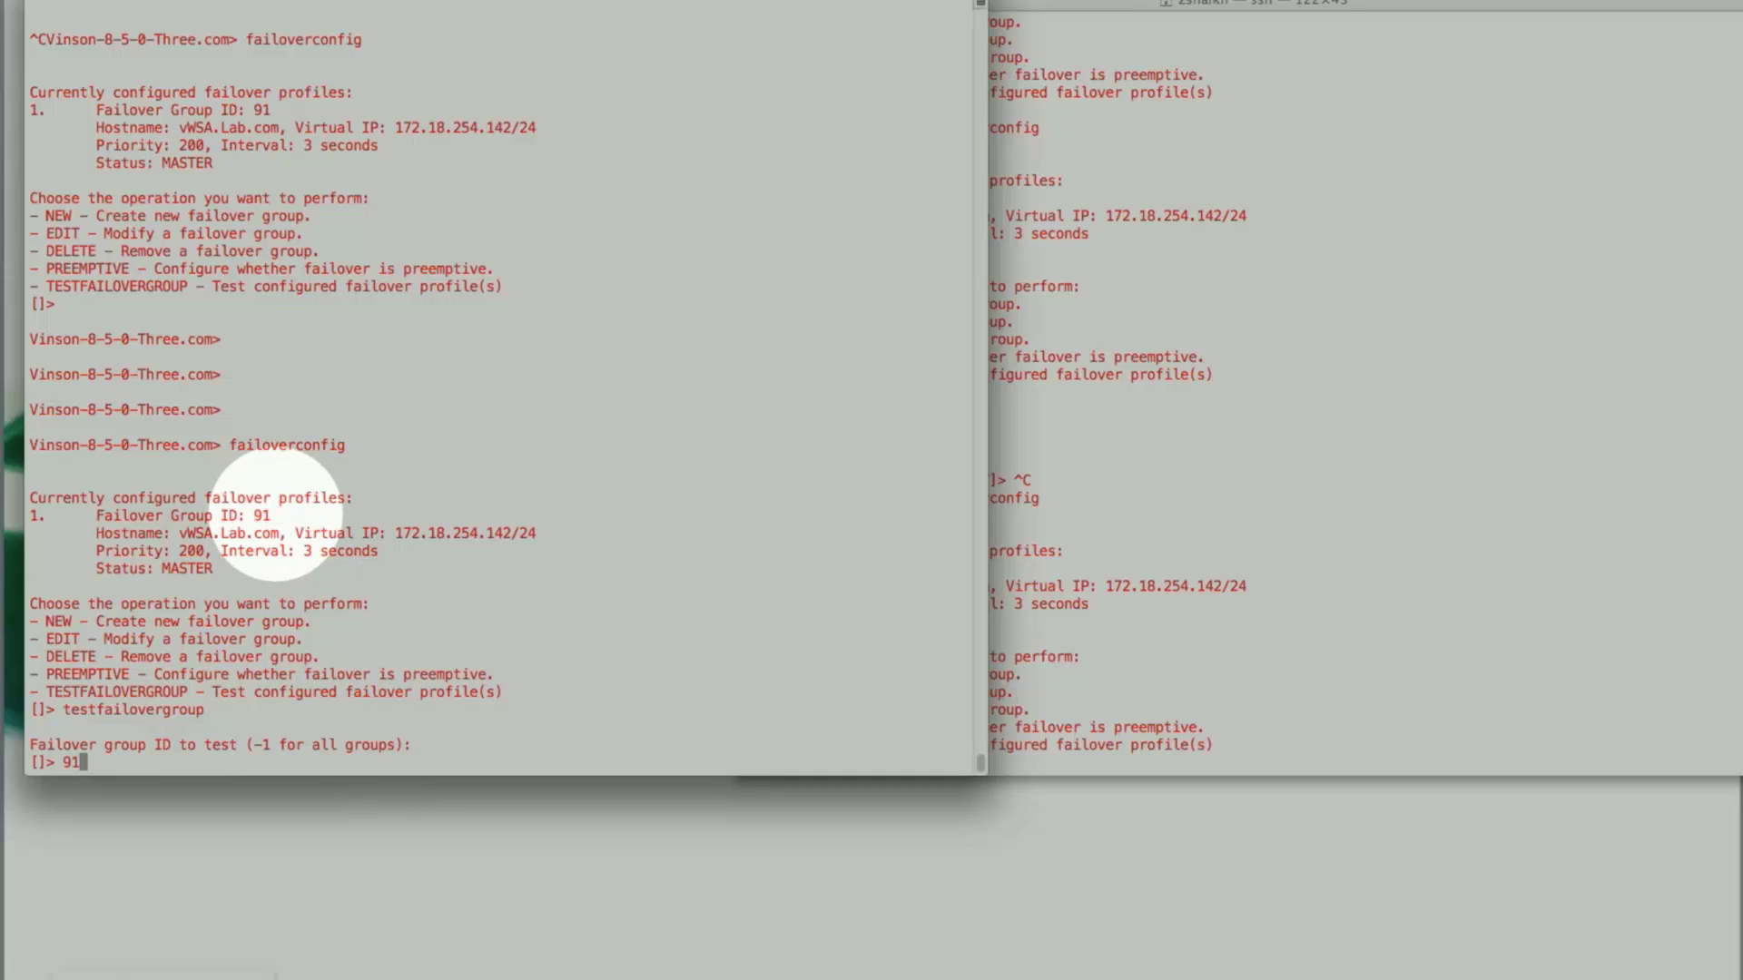
pyautogui.press('Return')
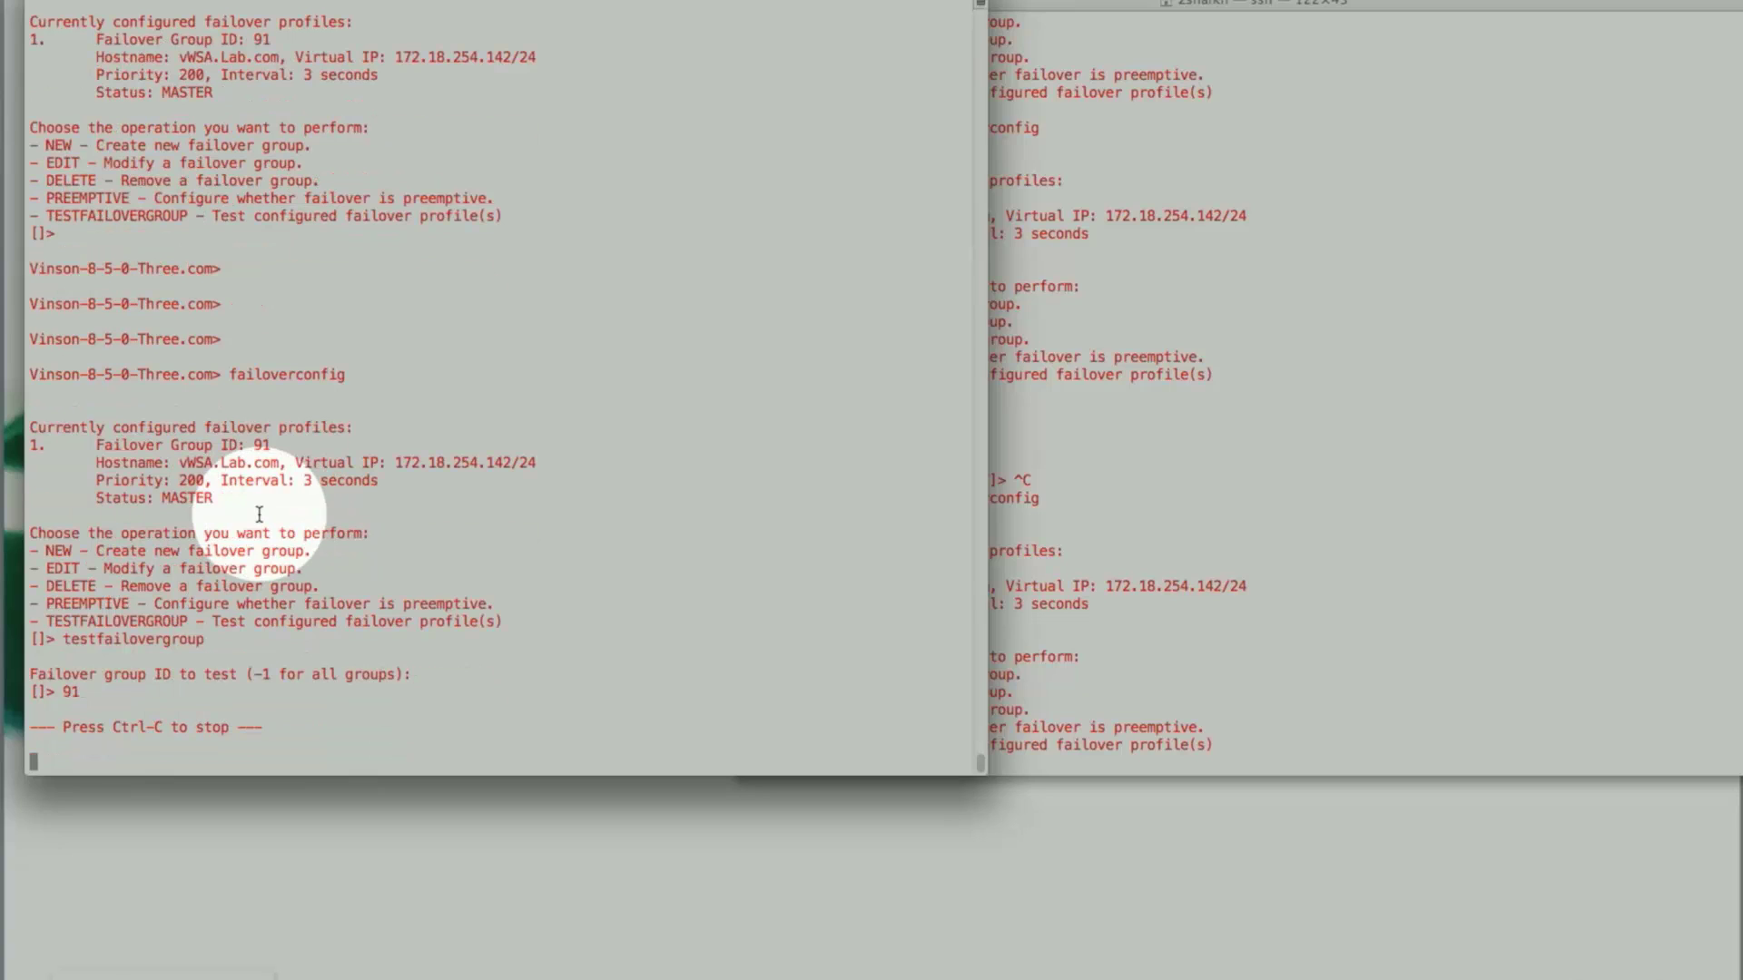
# Start the testfailovergroup operation for failover group 91 on Vinson-8-5-0-Two.com
pyautogui.click(1280, 518)
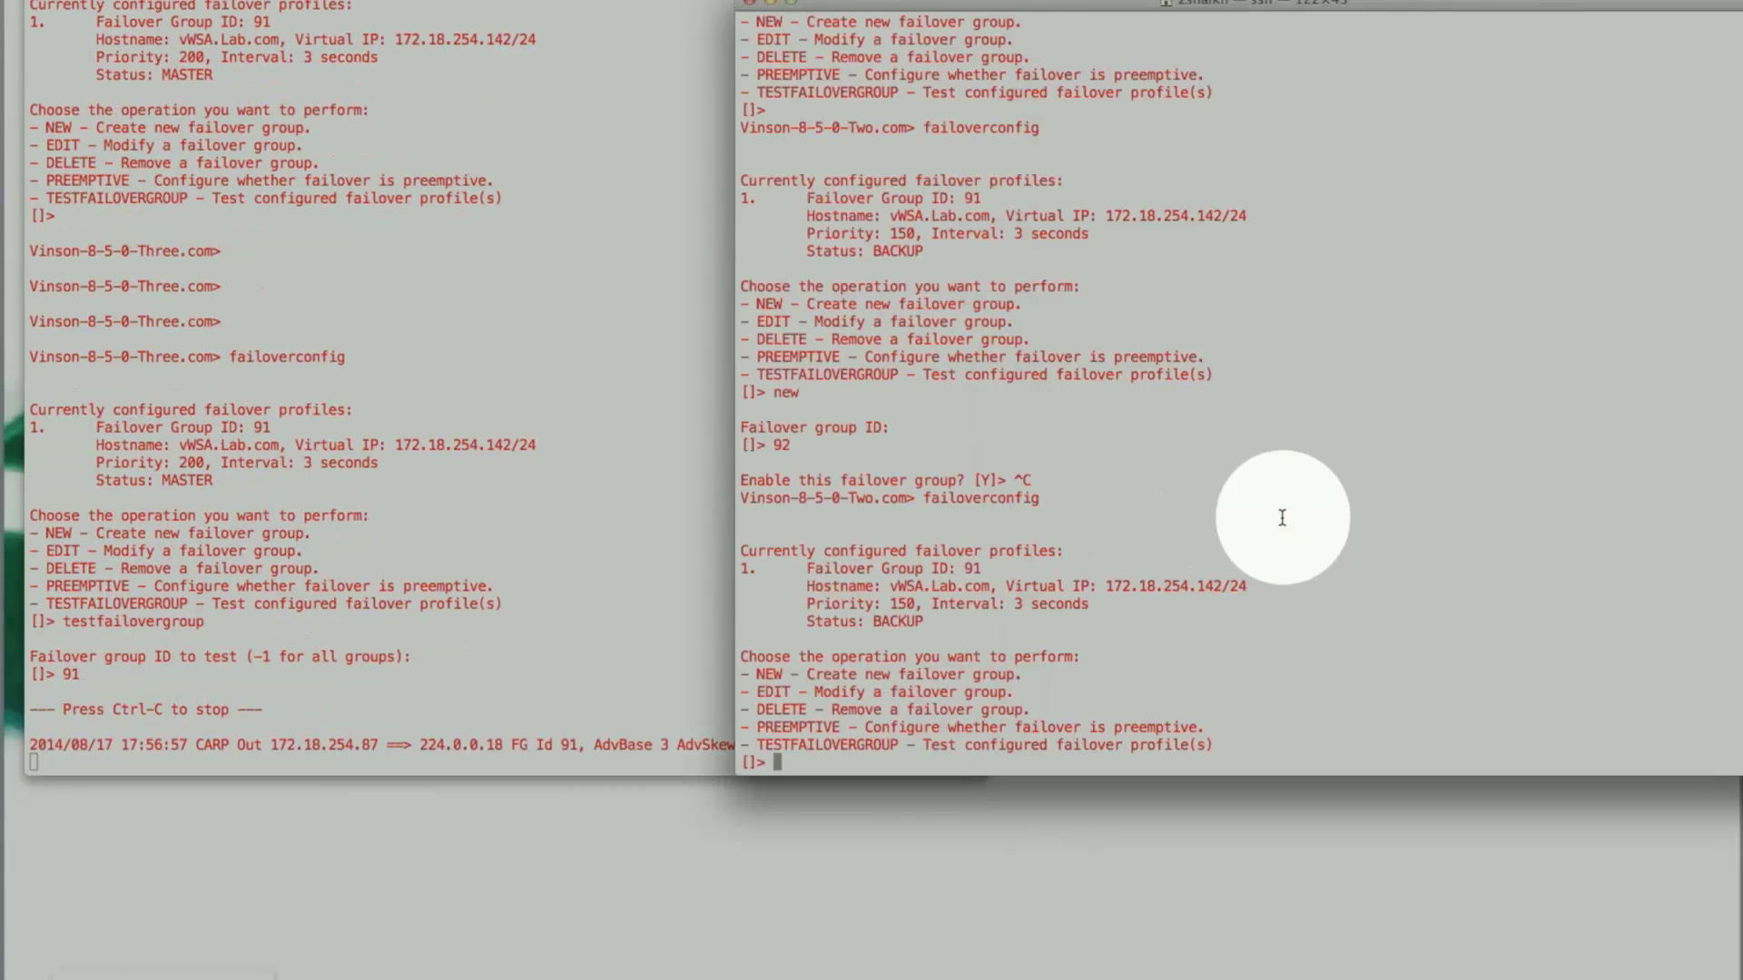
pyautogui.write('testfailovergroup')
pyautogui.press('Return')
pyautogui.write('91')
pyautogui.press('Return')
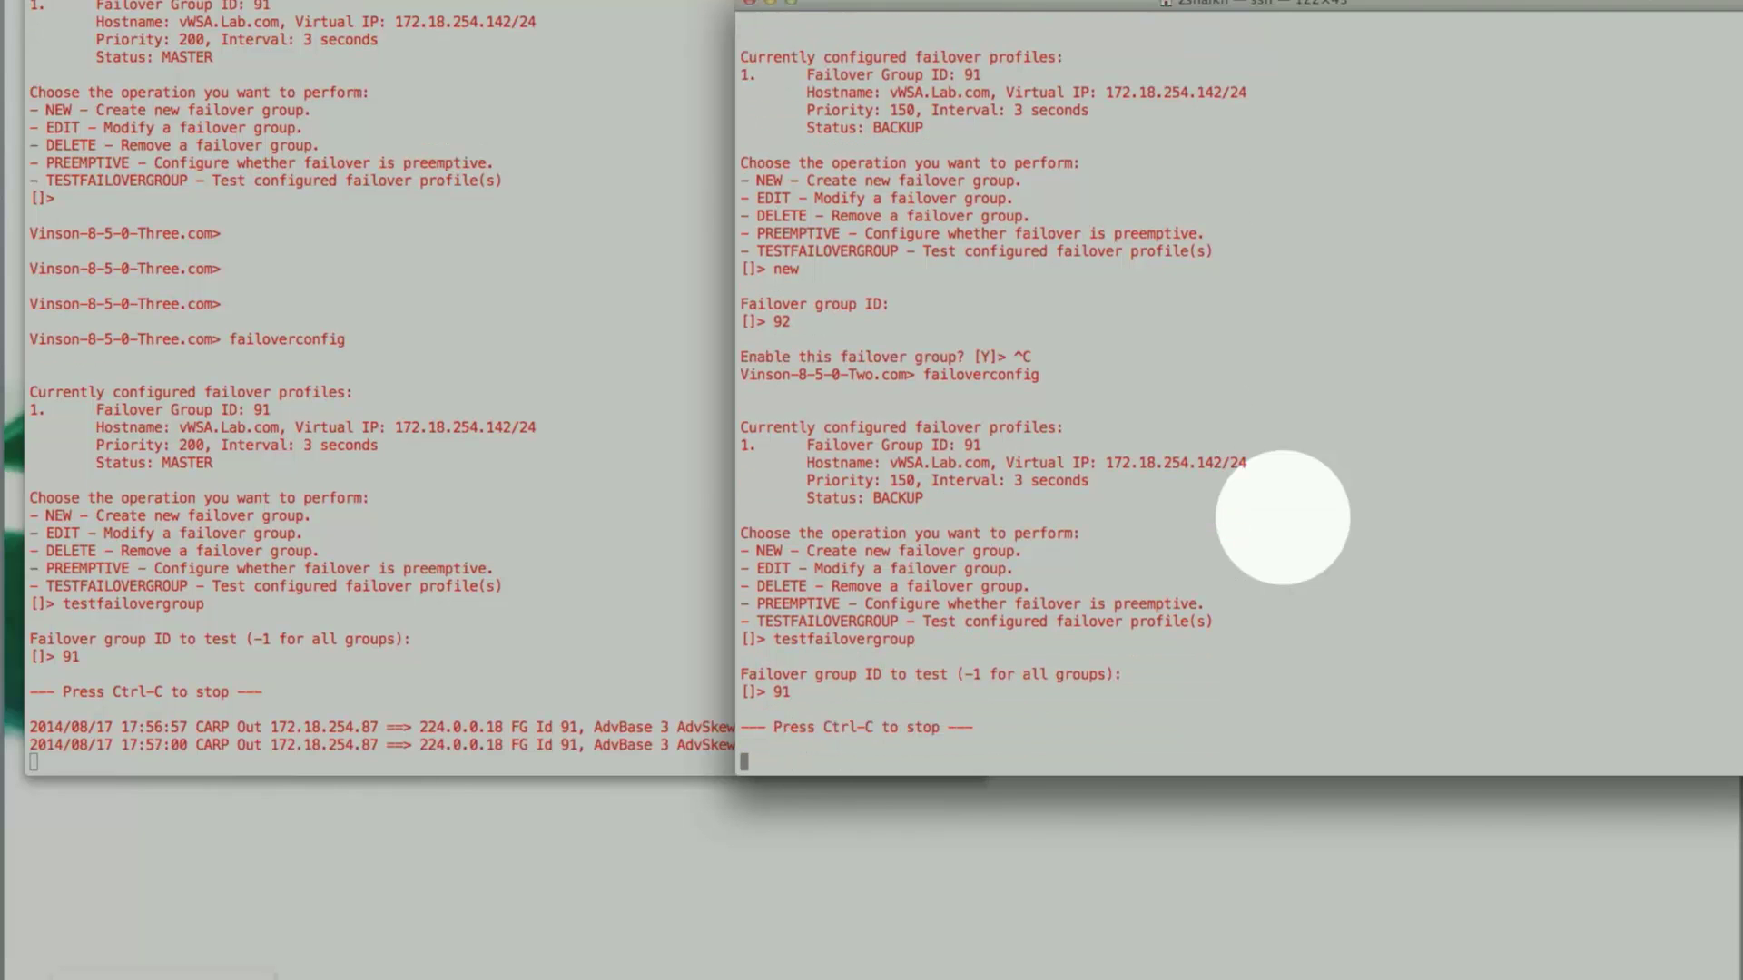
# Compare the CARP advertisements for failover group 91 in the two appliance terminals, moving the windows further apart
pyautogui.click(621, 481)
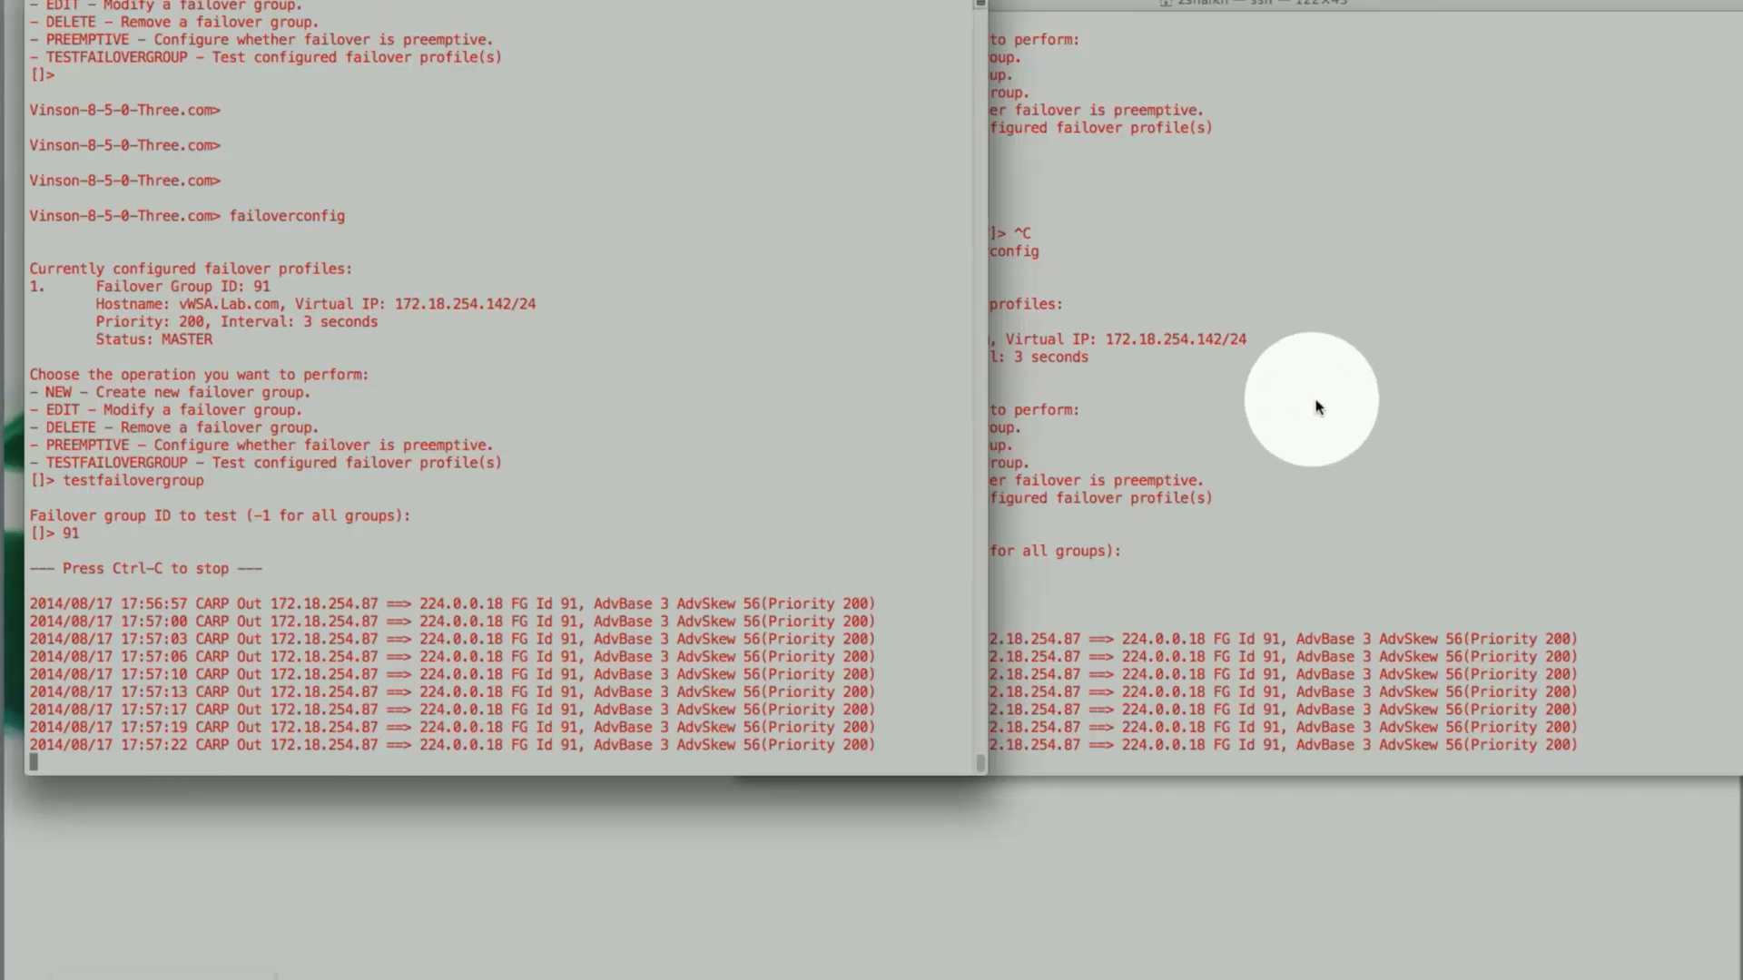
pyautogui.click(1322, 401)
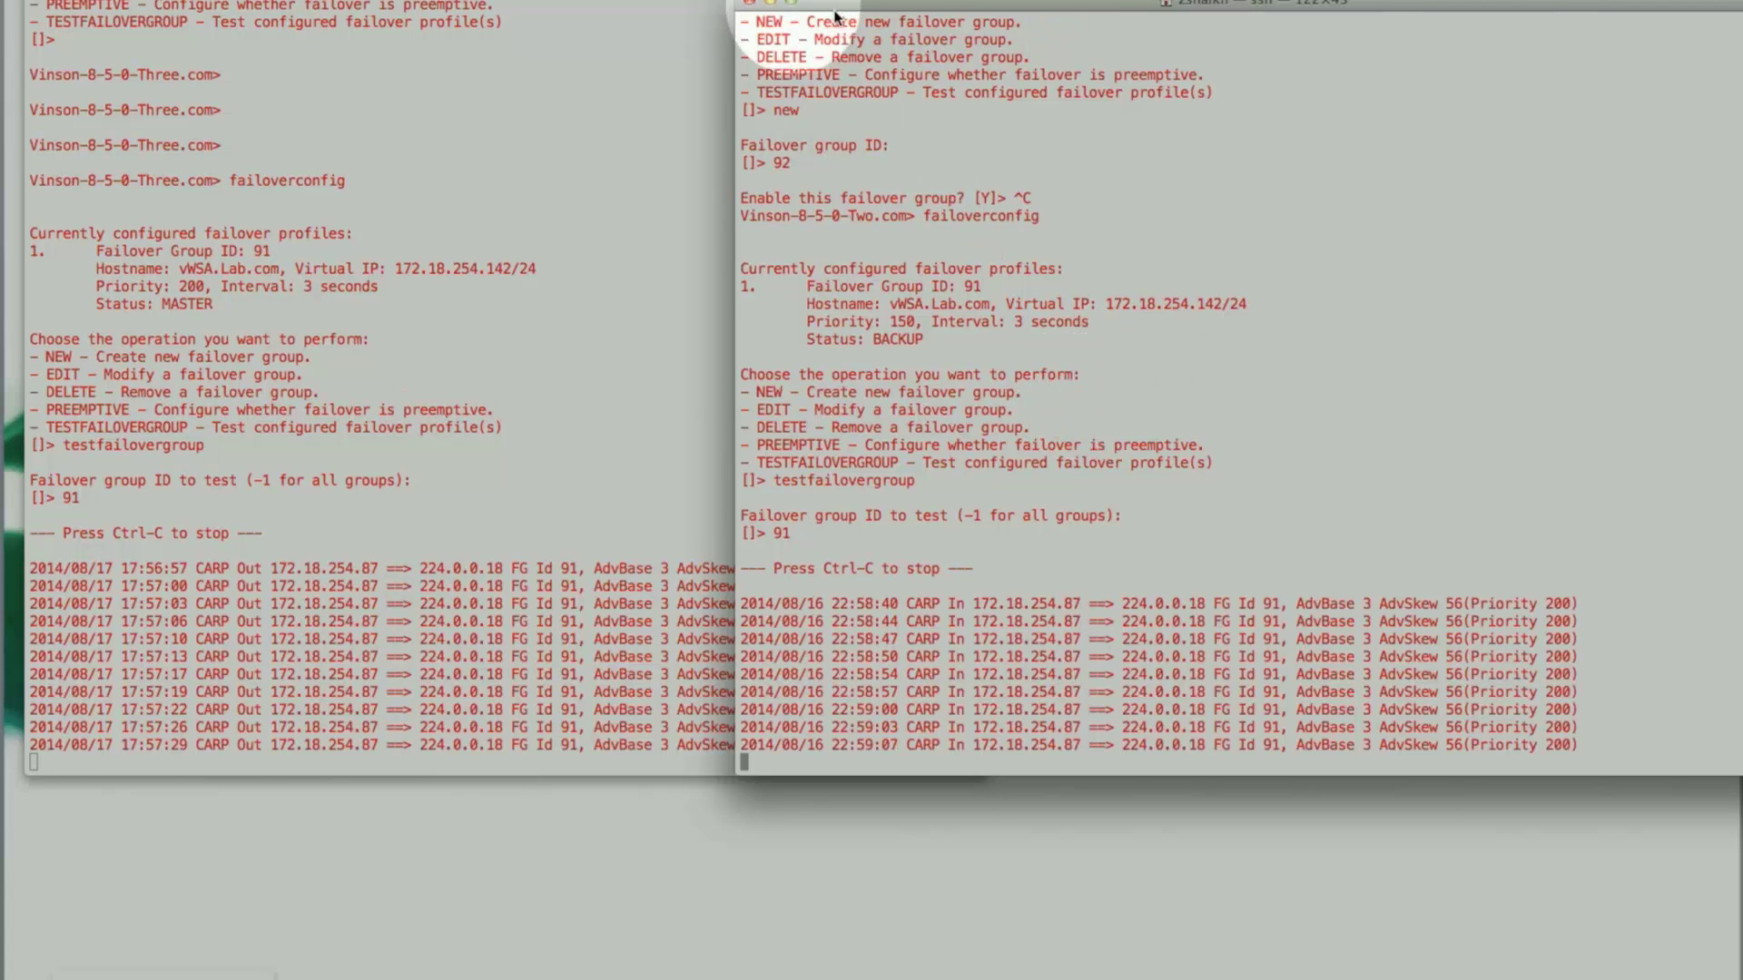
pyautogui.moveTo(1010, 14); pyautogui.dragTo(1095, 0)
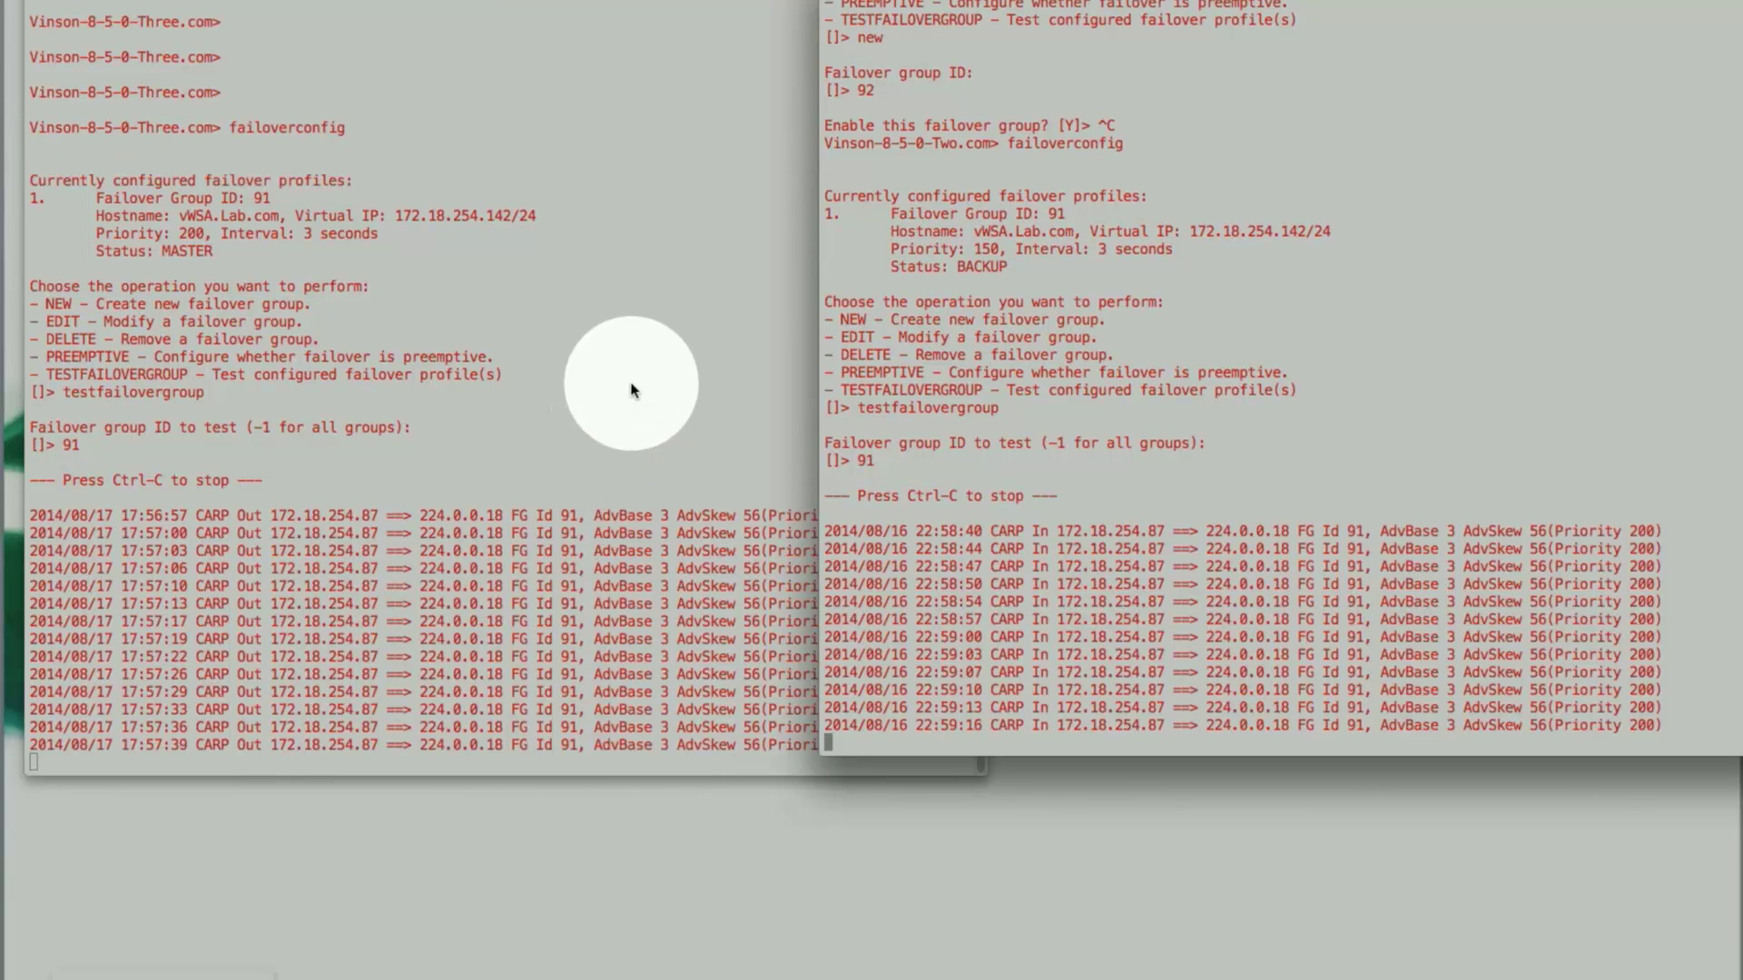
pyautogui.click(641, 392)
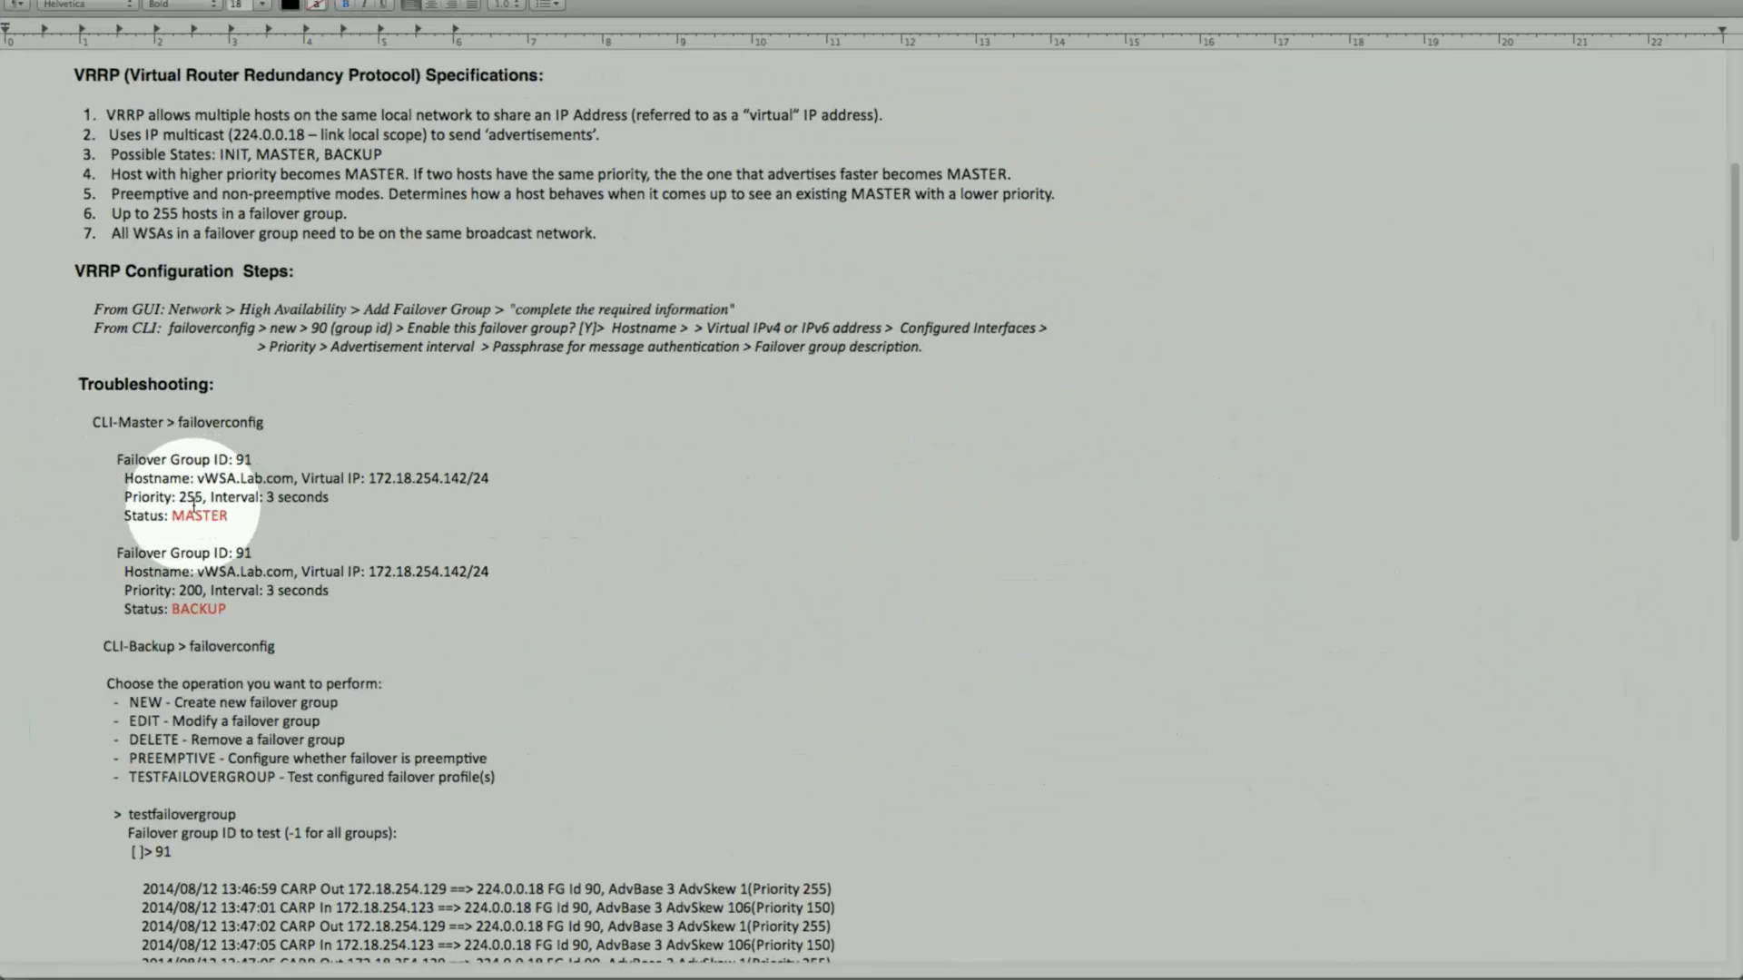
# Review the sample failover test output, troubleshooting scenarios, possible causes and VRRP caveats in the notes document
pyautogui.scroll(-3, 305, 625)
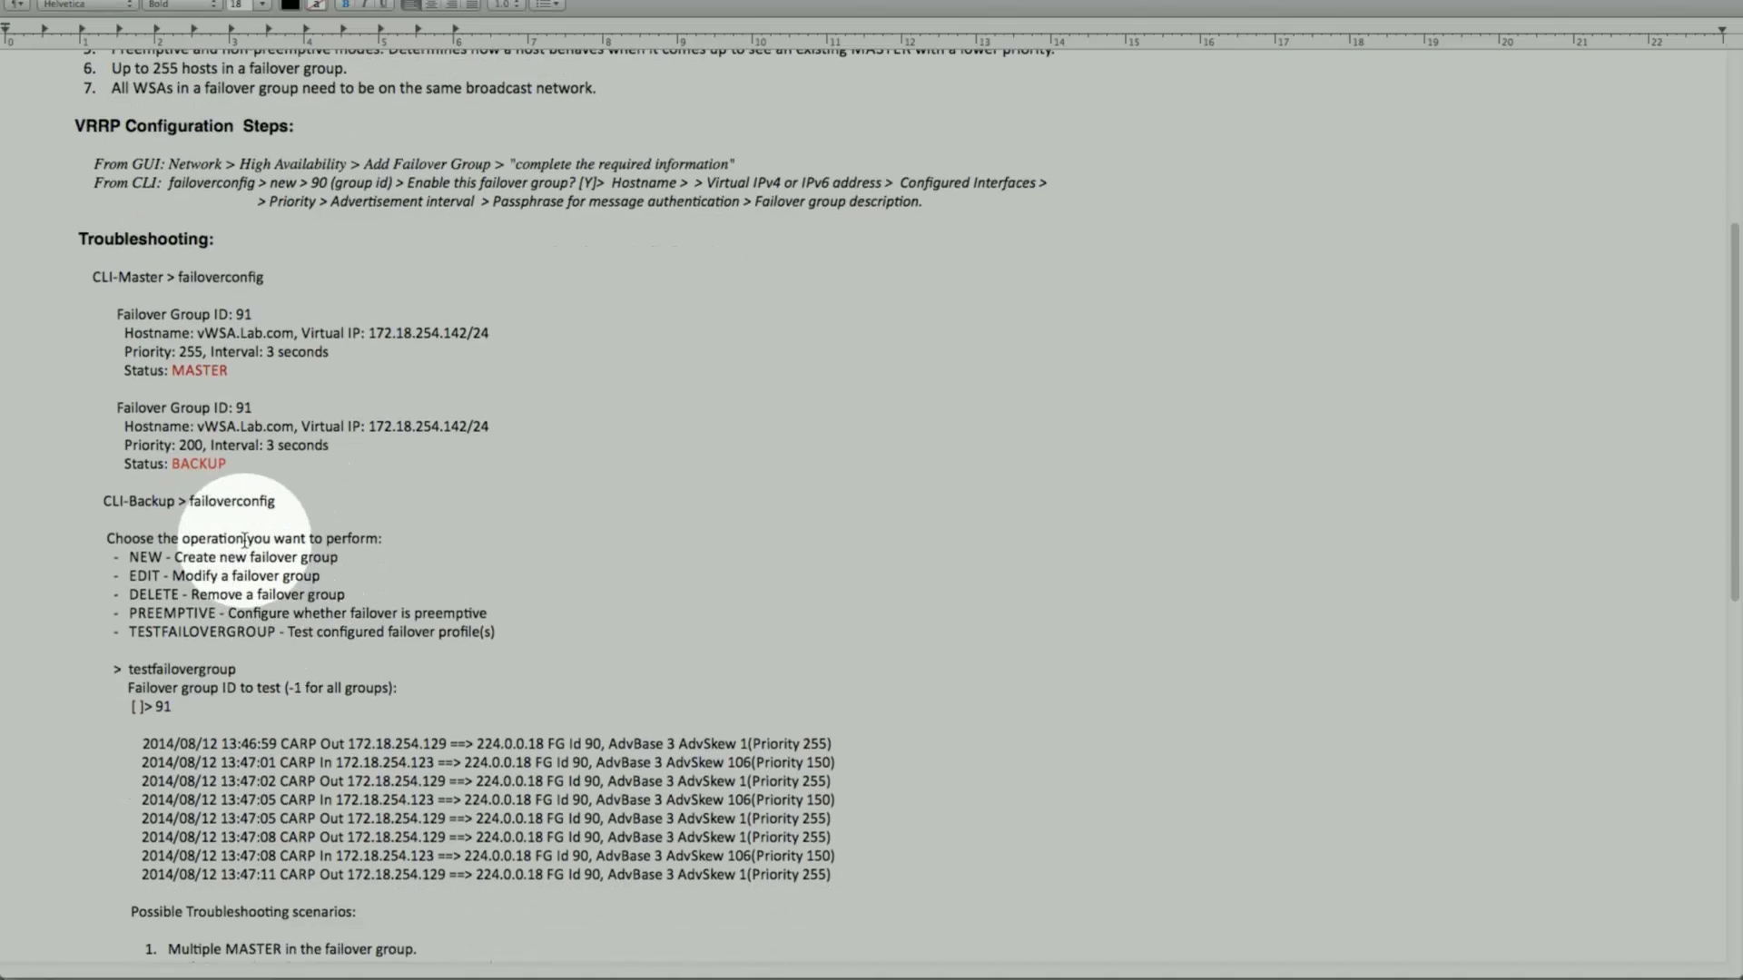
pyautogui.scroll(-3, 218, 635)
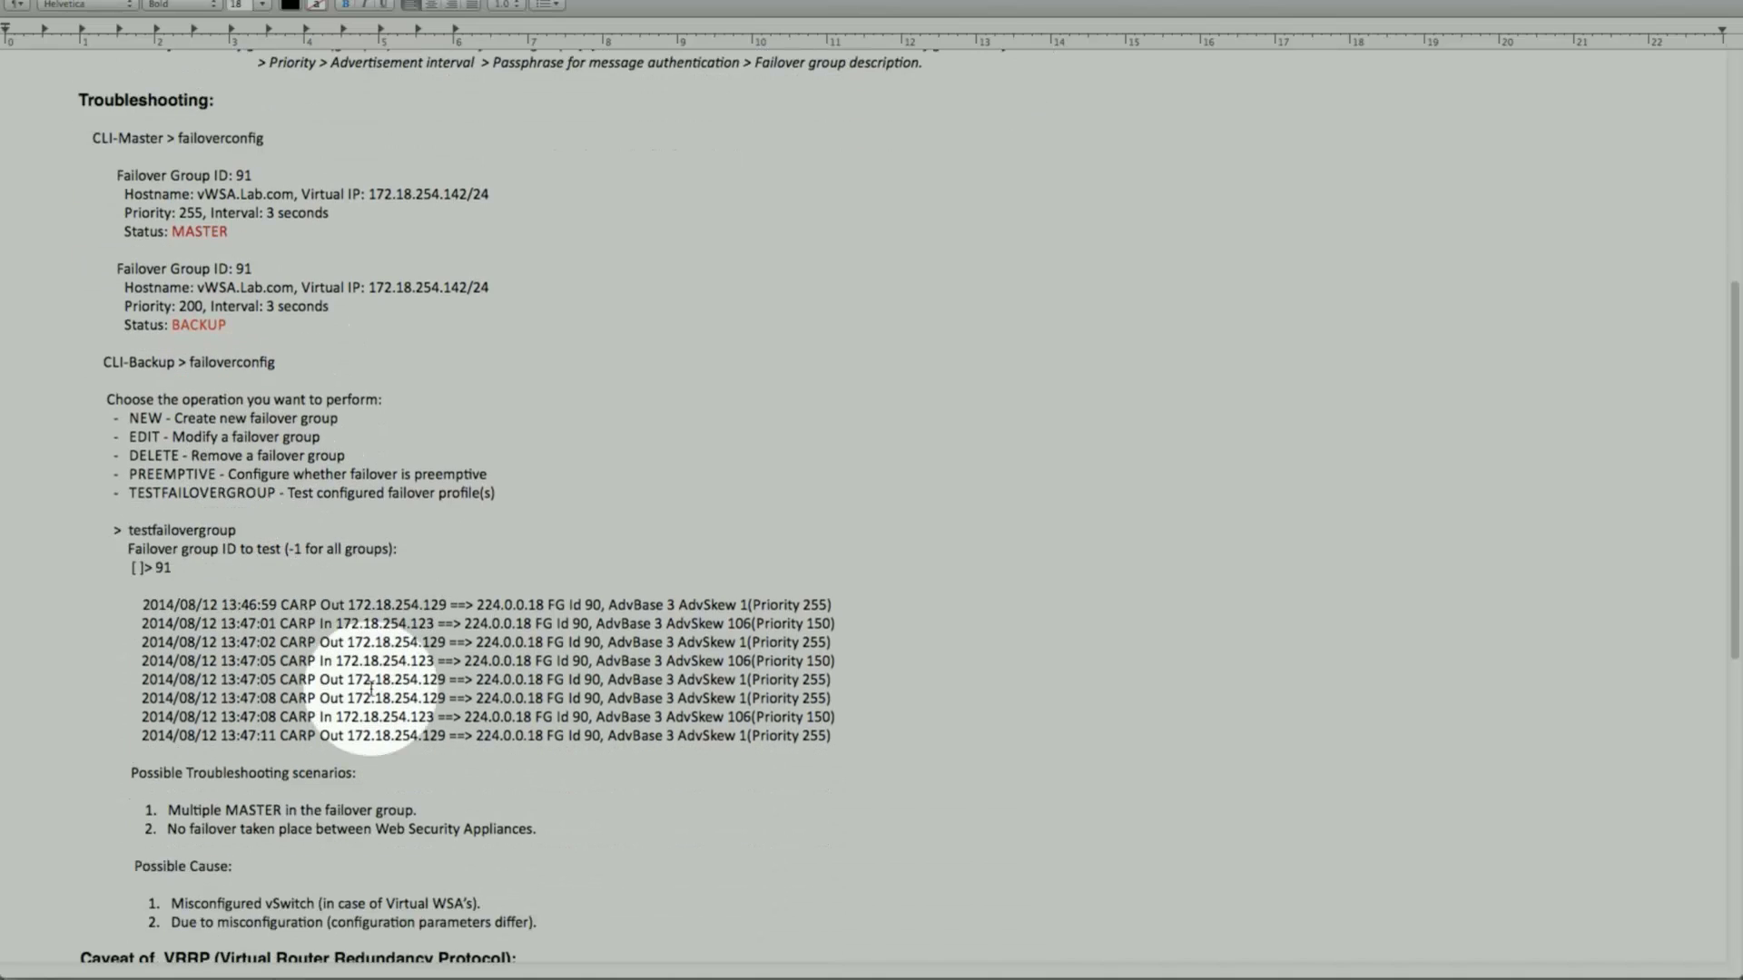
pyautogui.scroll(-5, 388, 720)
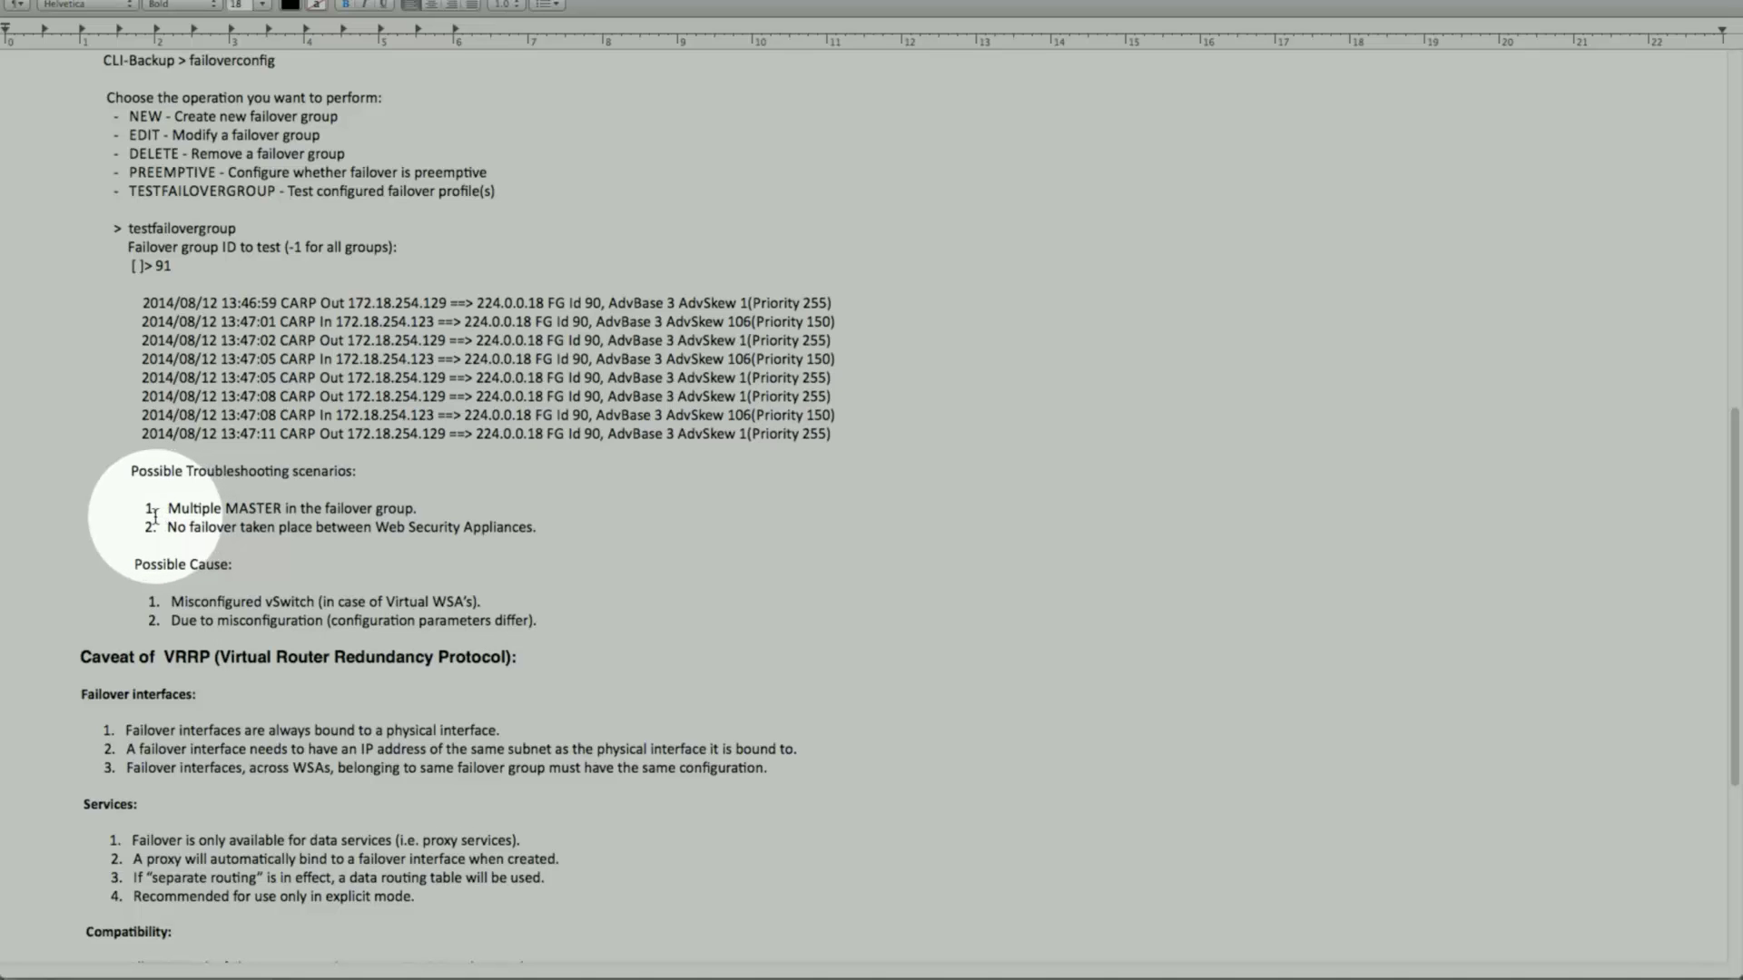
pyautogui.scroll(-5, 133, 518)
pyautogui.scroll(-6, 136, 518)
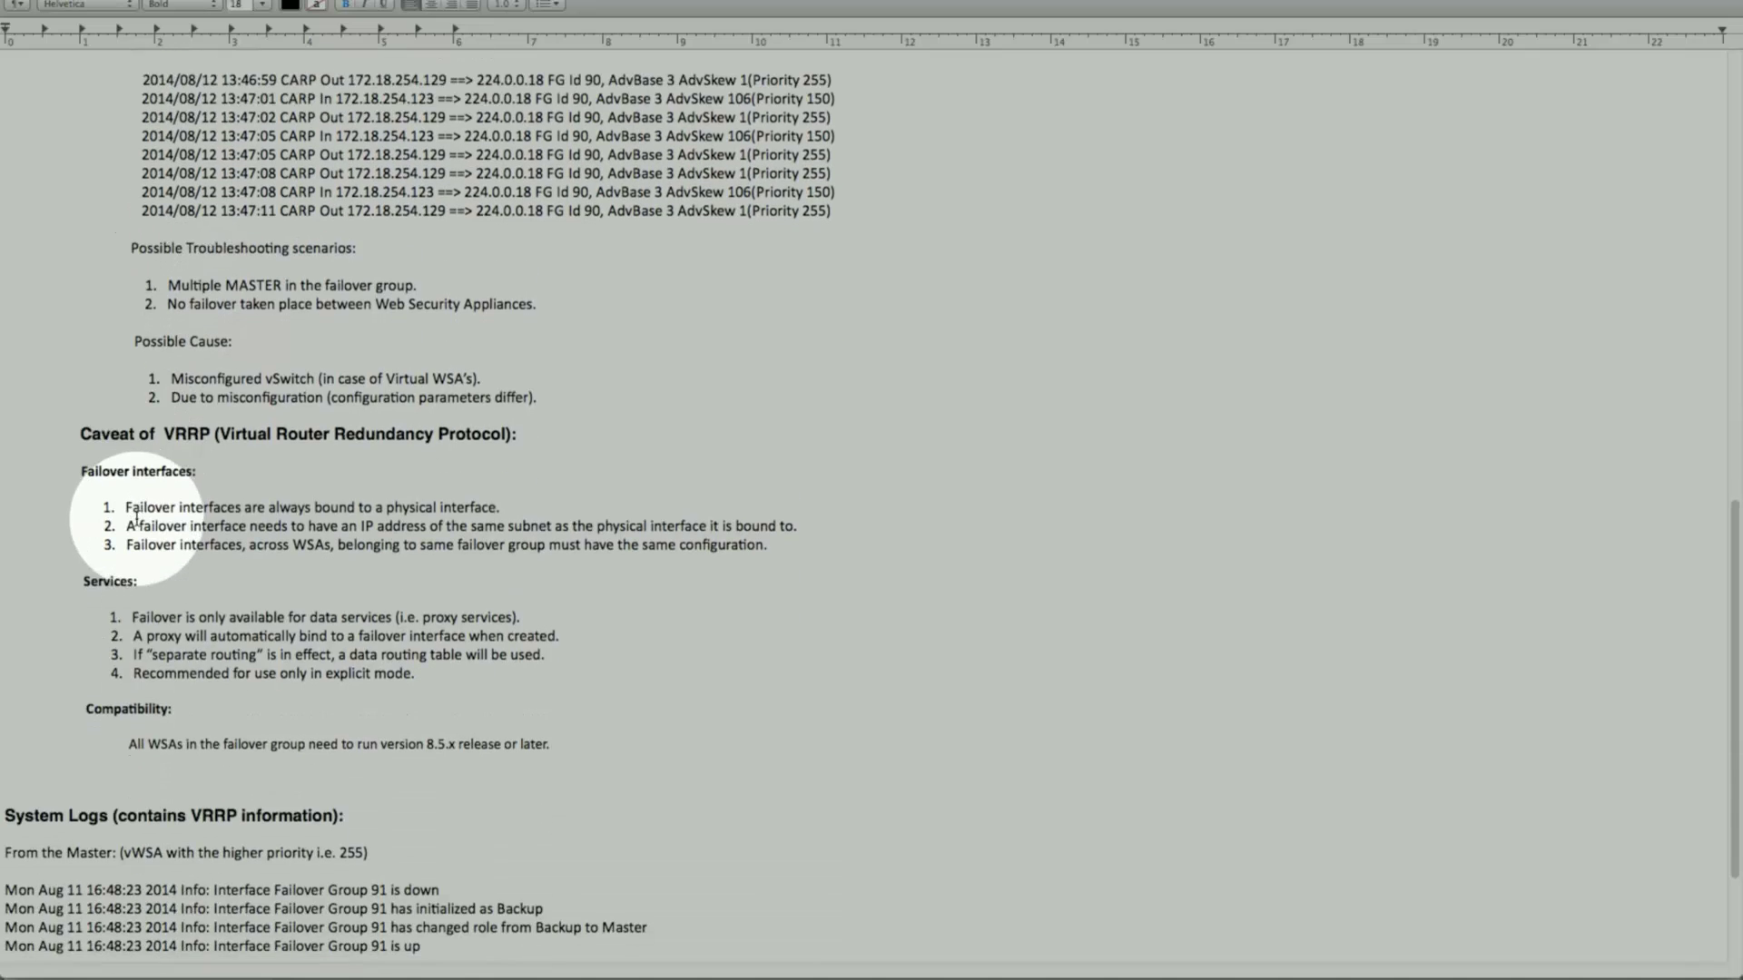
# Switch from the notes to the Vinson-8-5-0-Three.com terminal, stop the failover group 91 test and exit failoverconfig
pyautogui.scroll(-4, 136, 518)
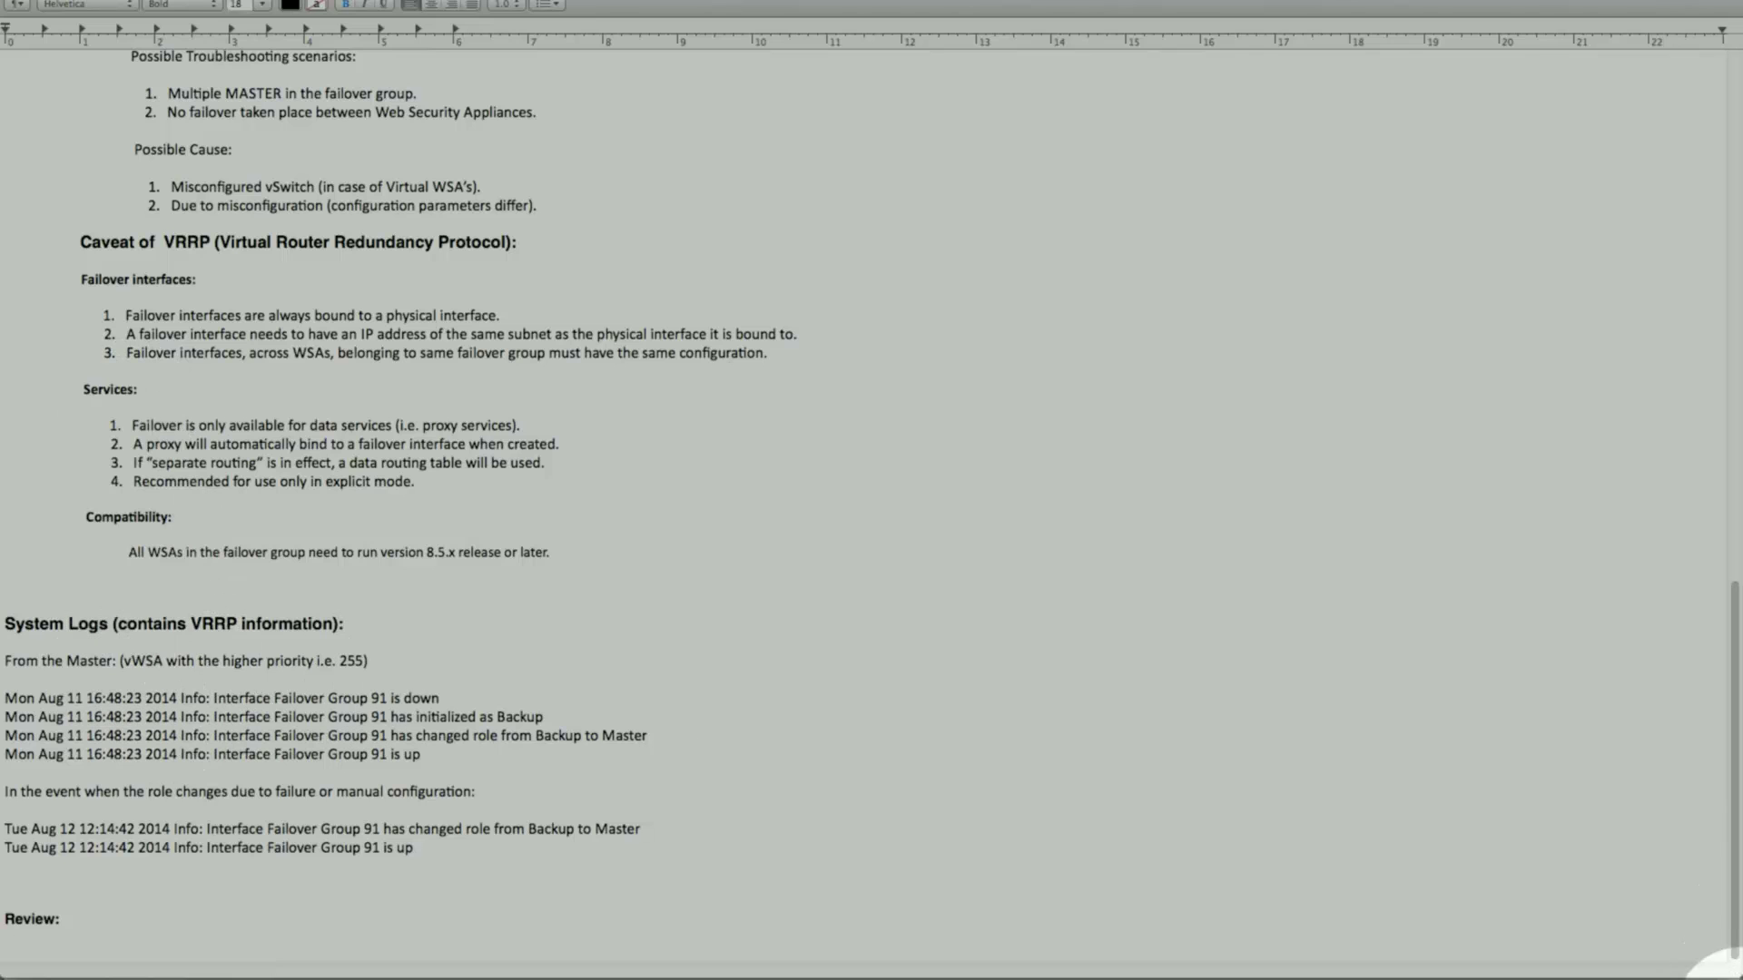
pyautogui.click(1616, 962)
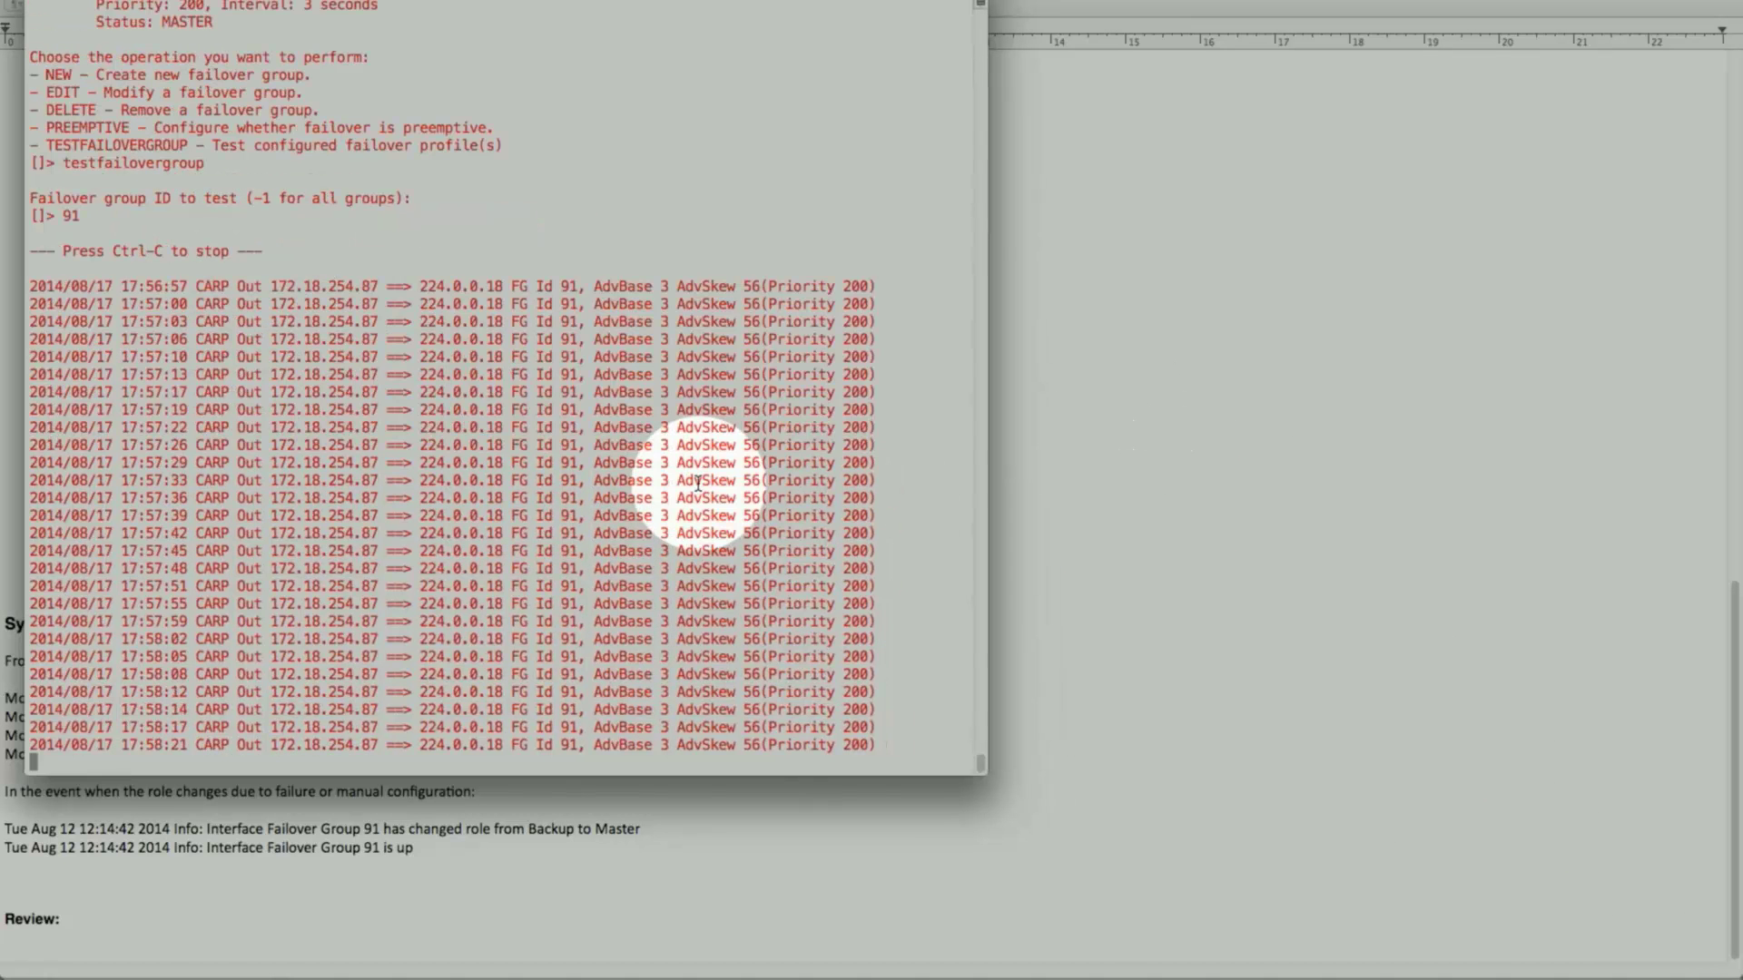
pyautogui.hotkey('ctrl', 'c')
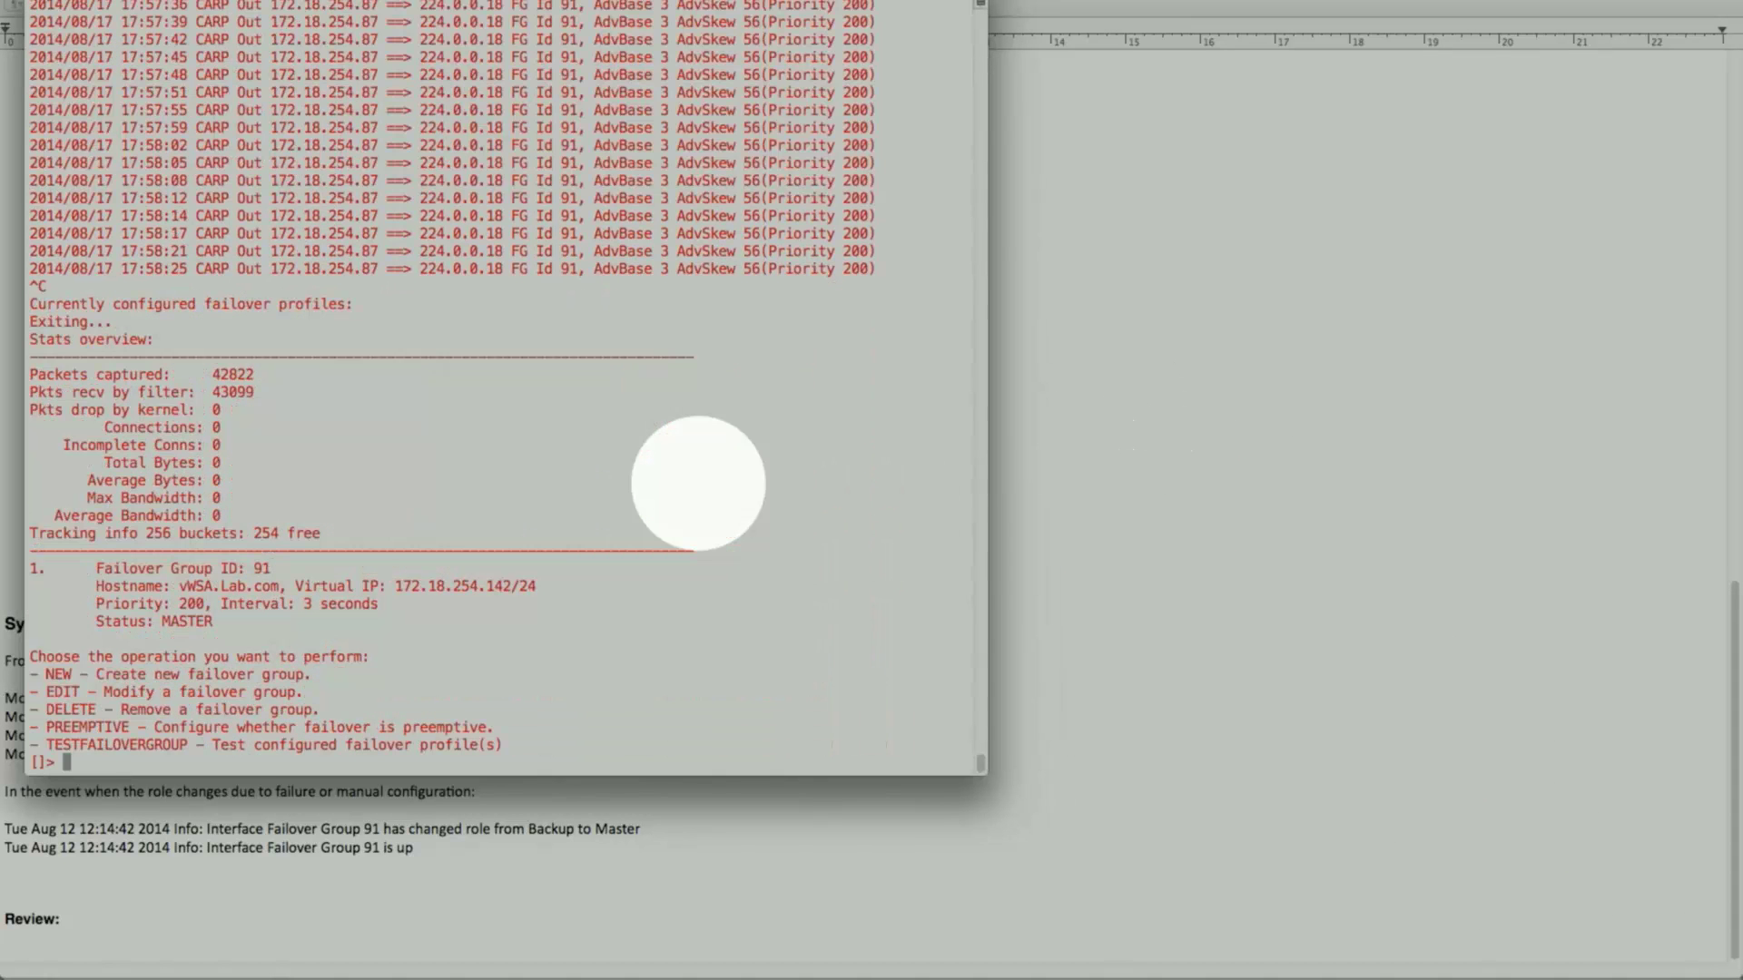
pyautogui.press('Return')
# Run the grep command at the Vinson-8-5-0-Three.com prompt
pyautogui.write('gre')
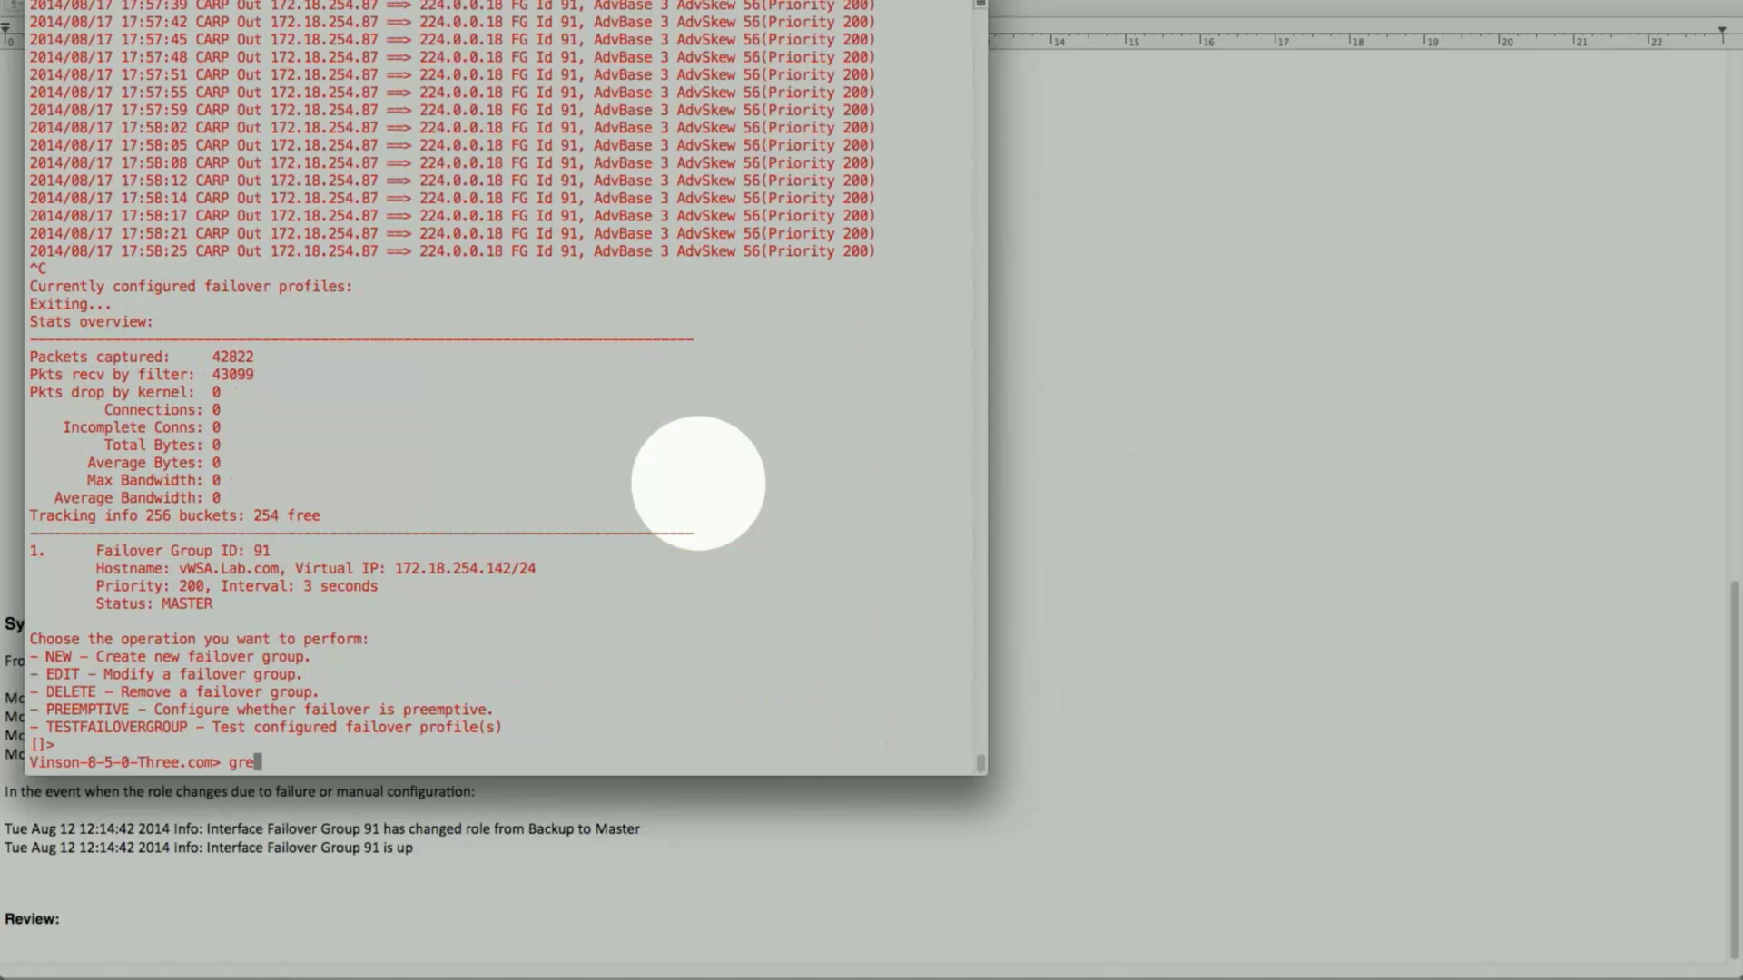
pyautogui.write('p')
pyautogui.press('Return')
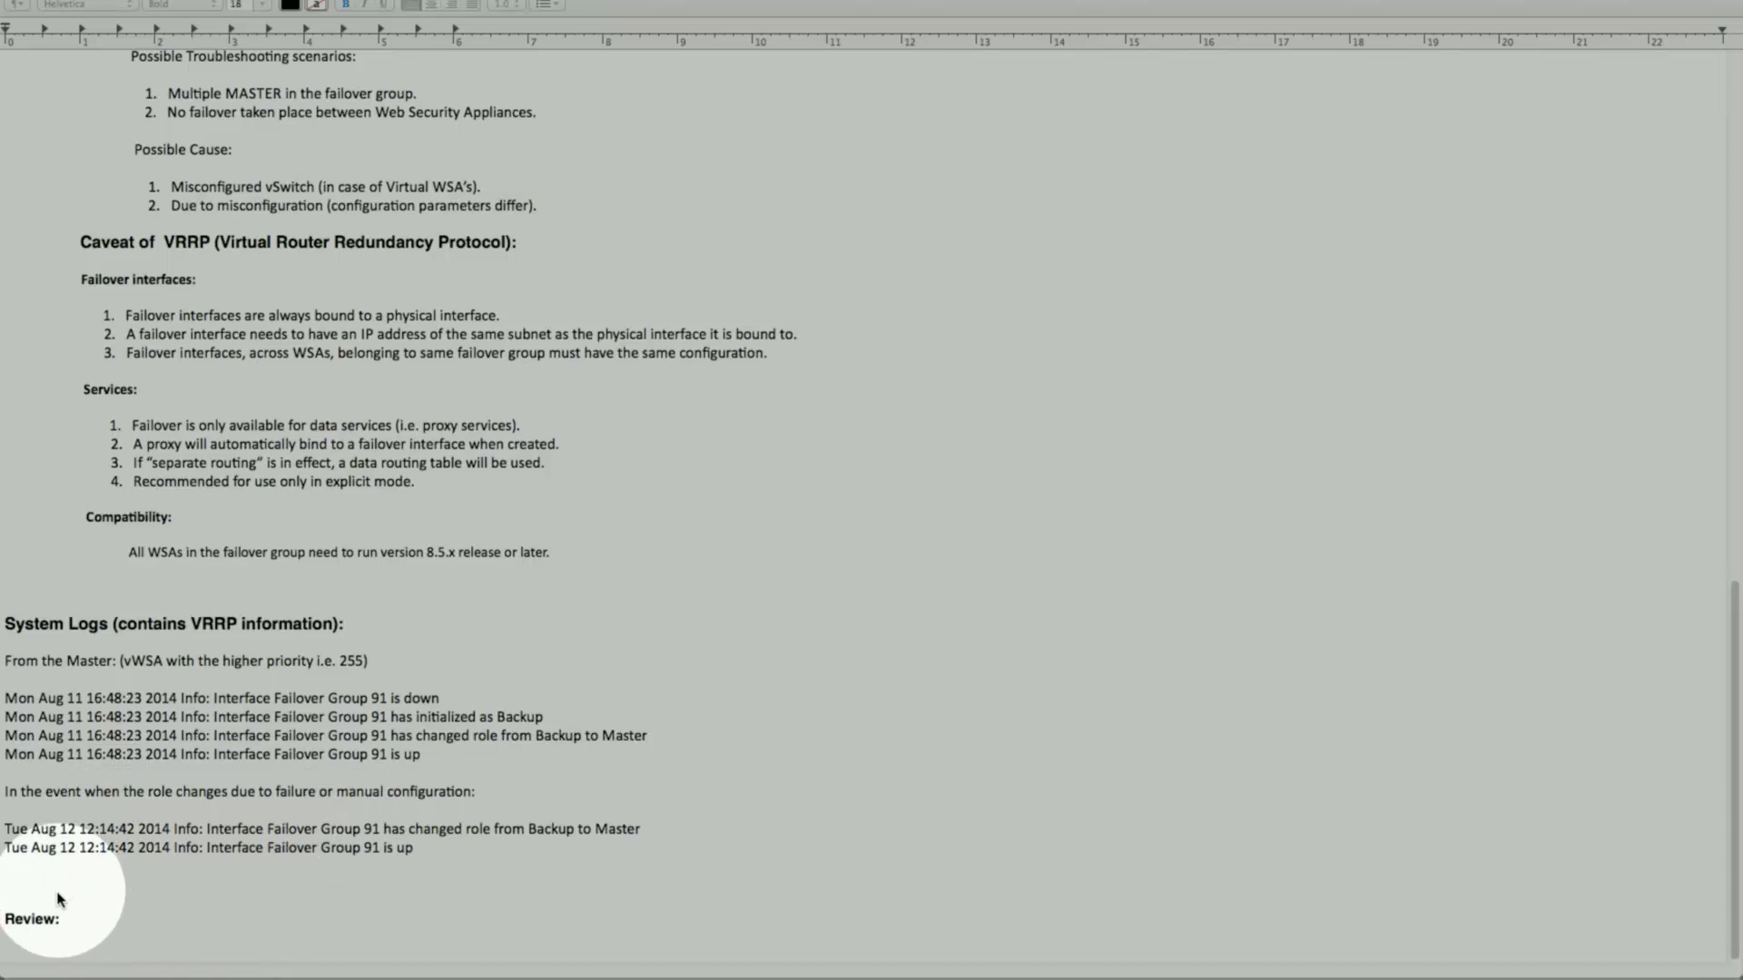
# Review the notes document from the VRRP specifications through configuration steps, troubleshooting and caveats to the system logs
pyautogui.scroll(3, 178, 509)
pyautogui.scroll(15, 179, 499)
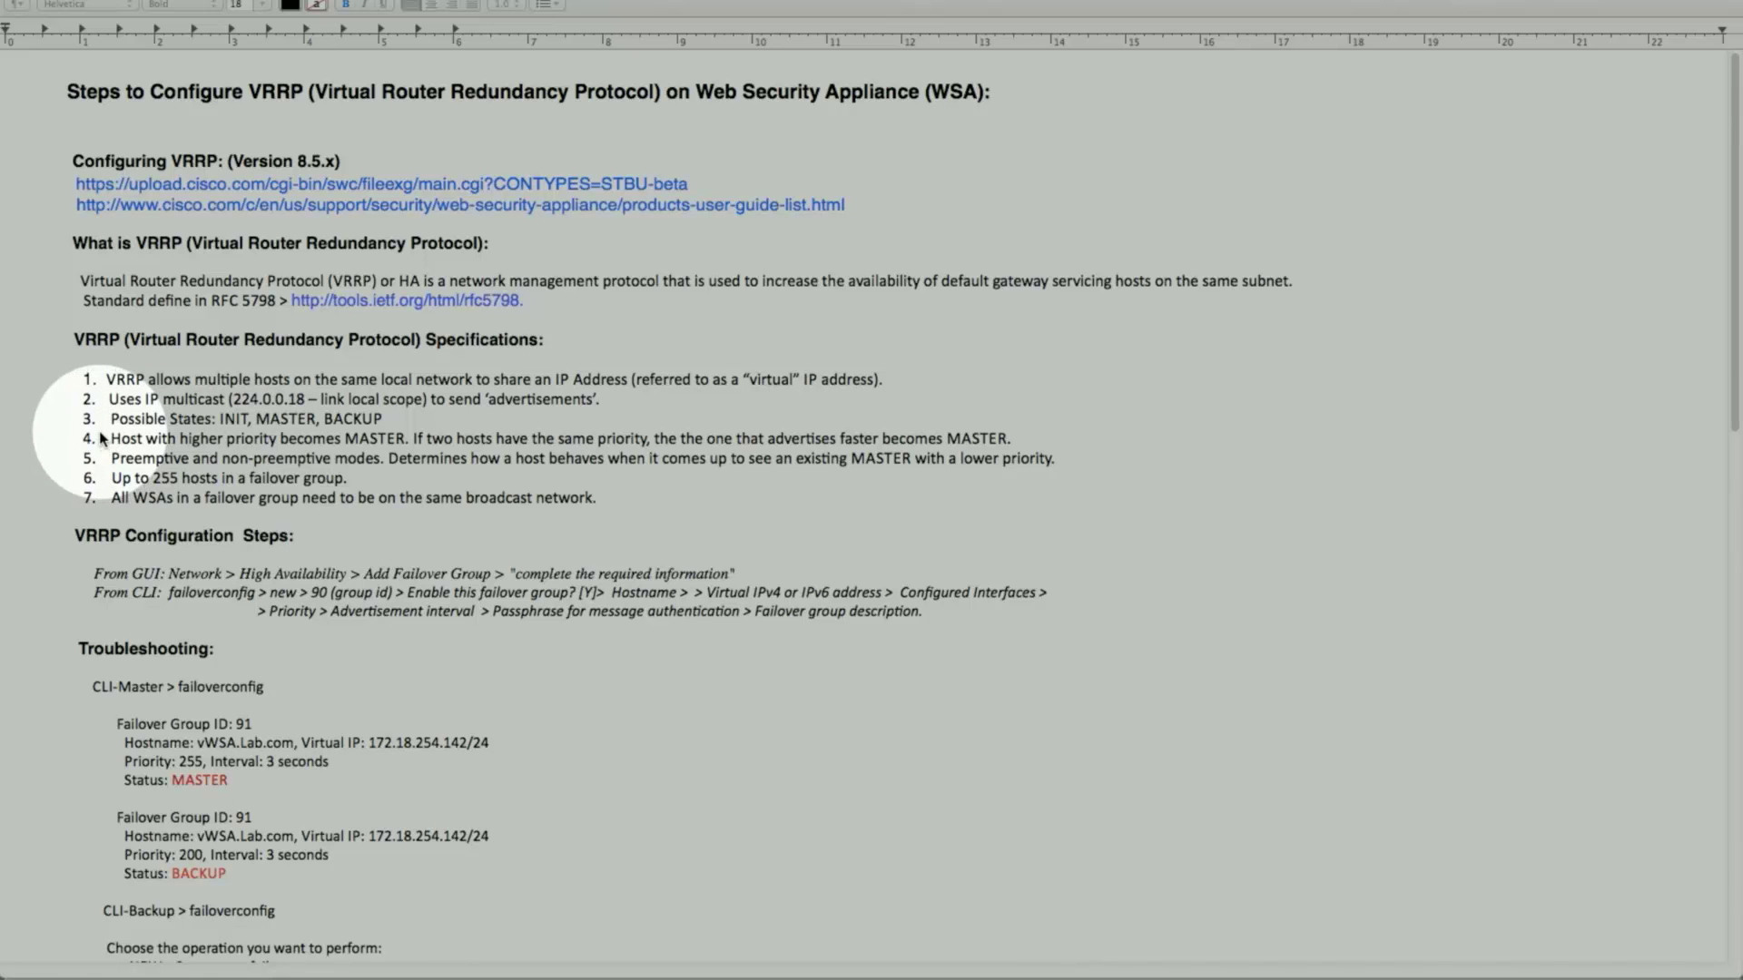
pyautogui.scroll(-5, 102, 439)
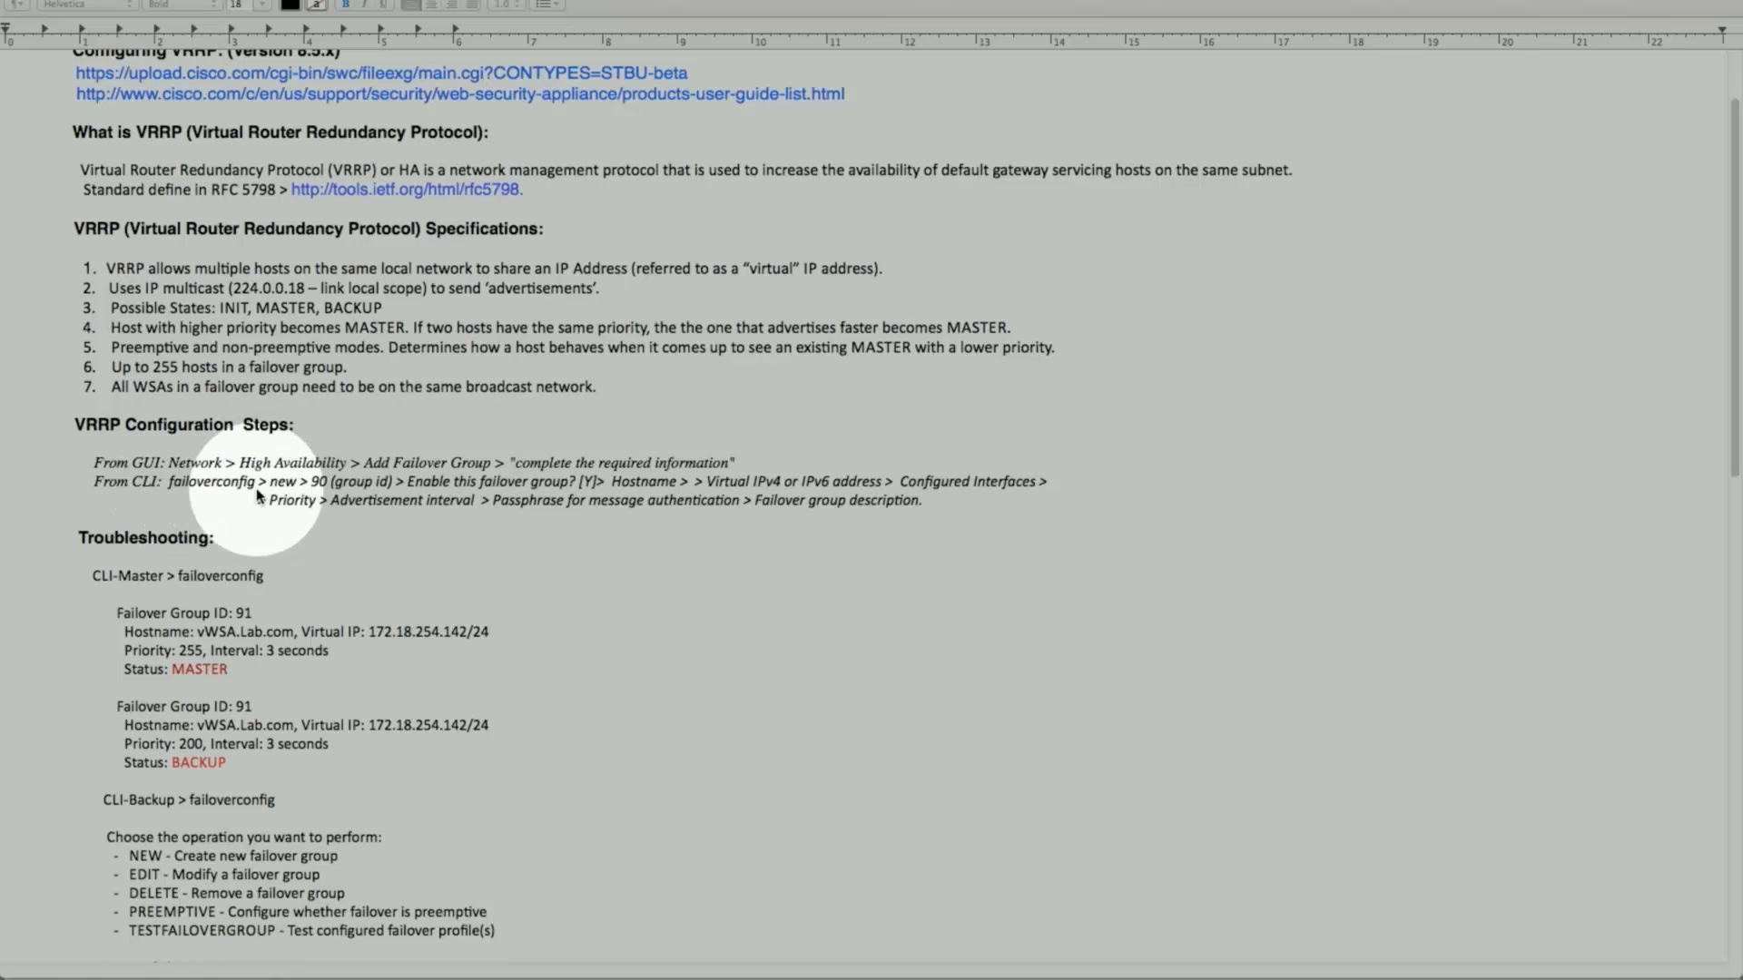
pyautogui.scroll(-3, 275, 549)
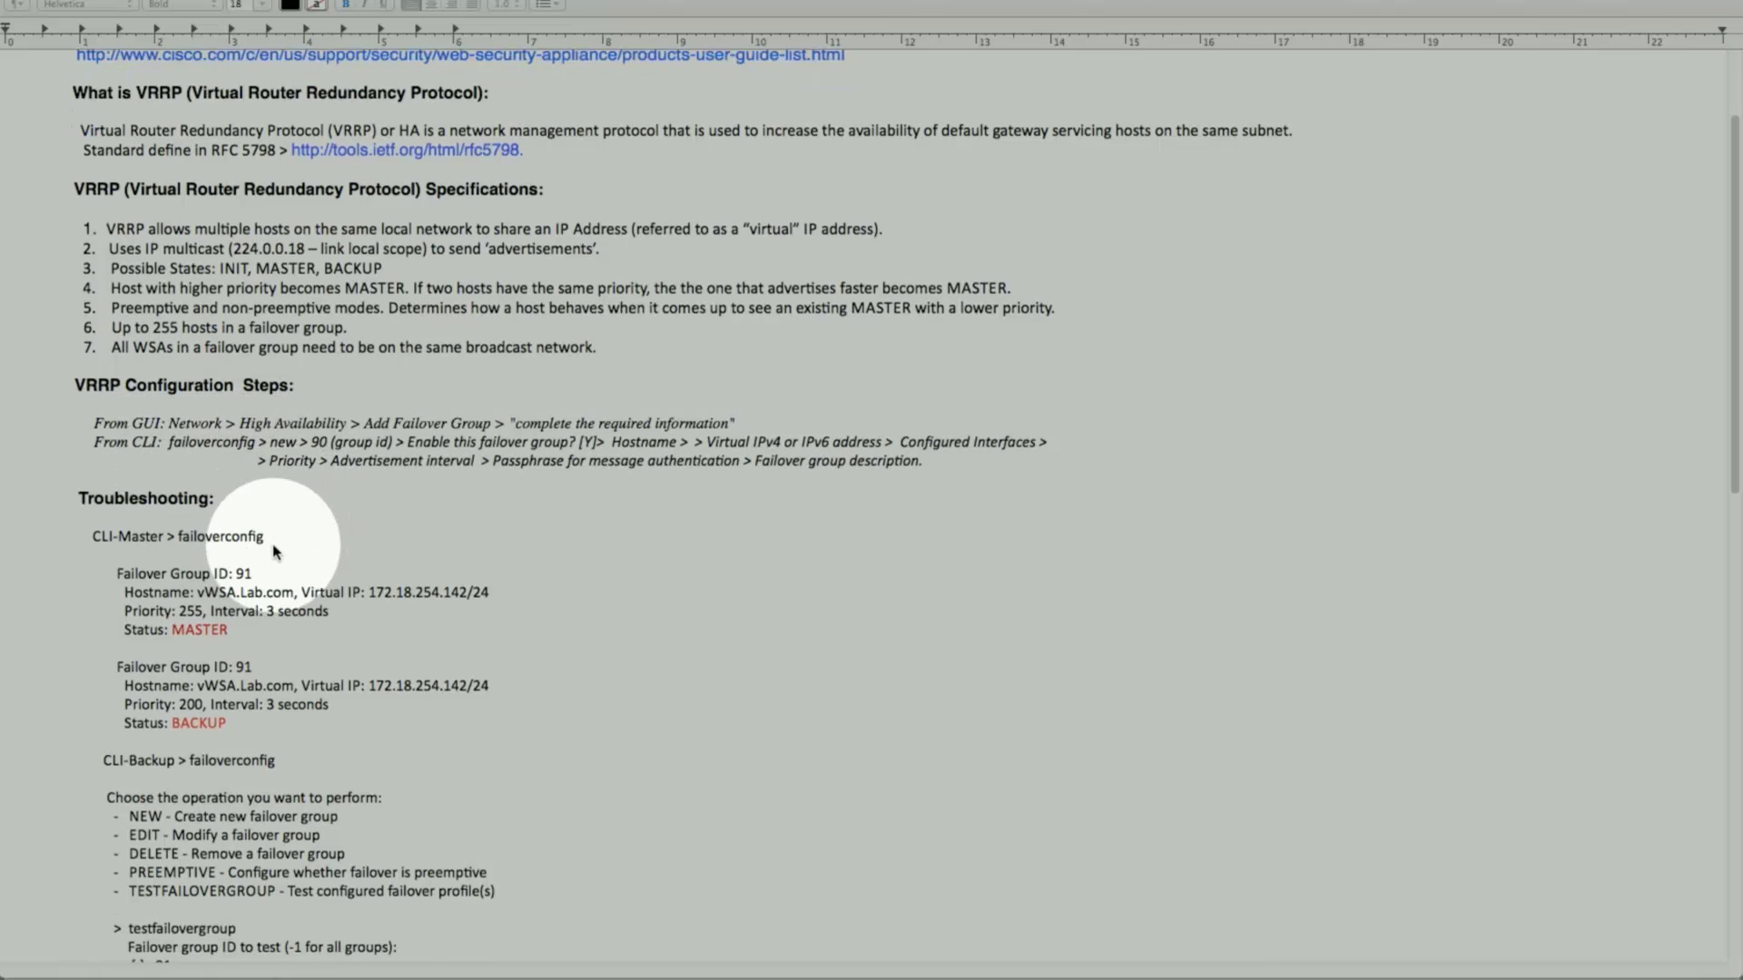
pyautogui.scroll(-2, 275, 549)
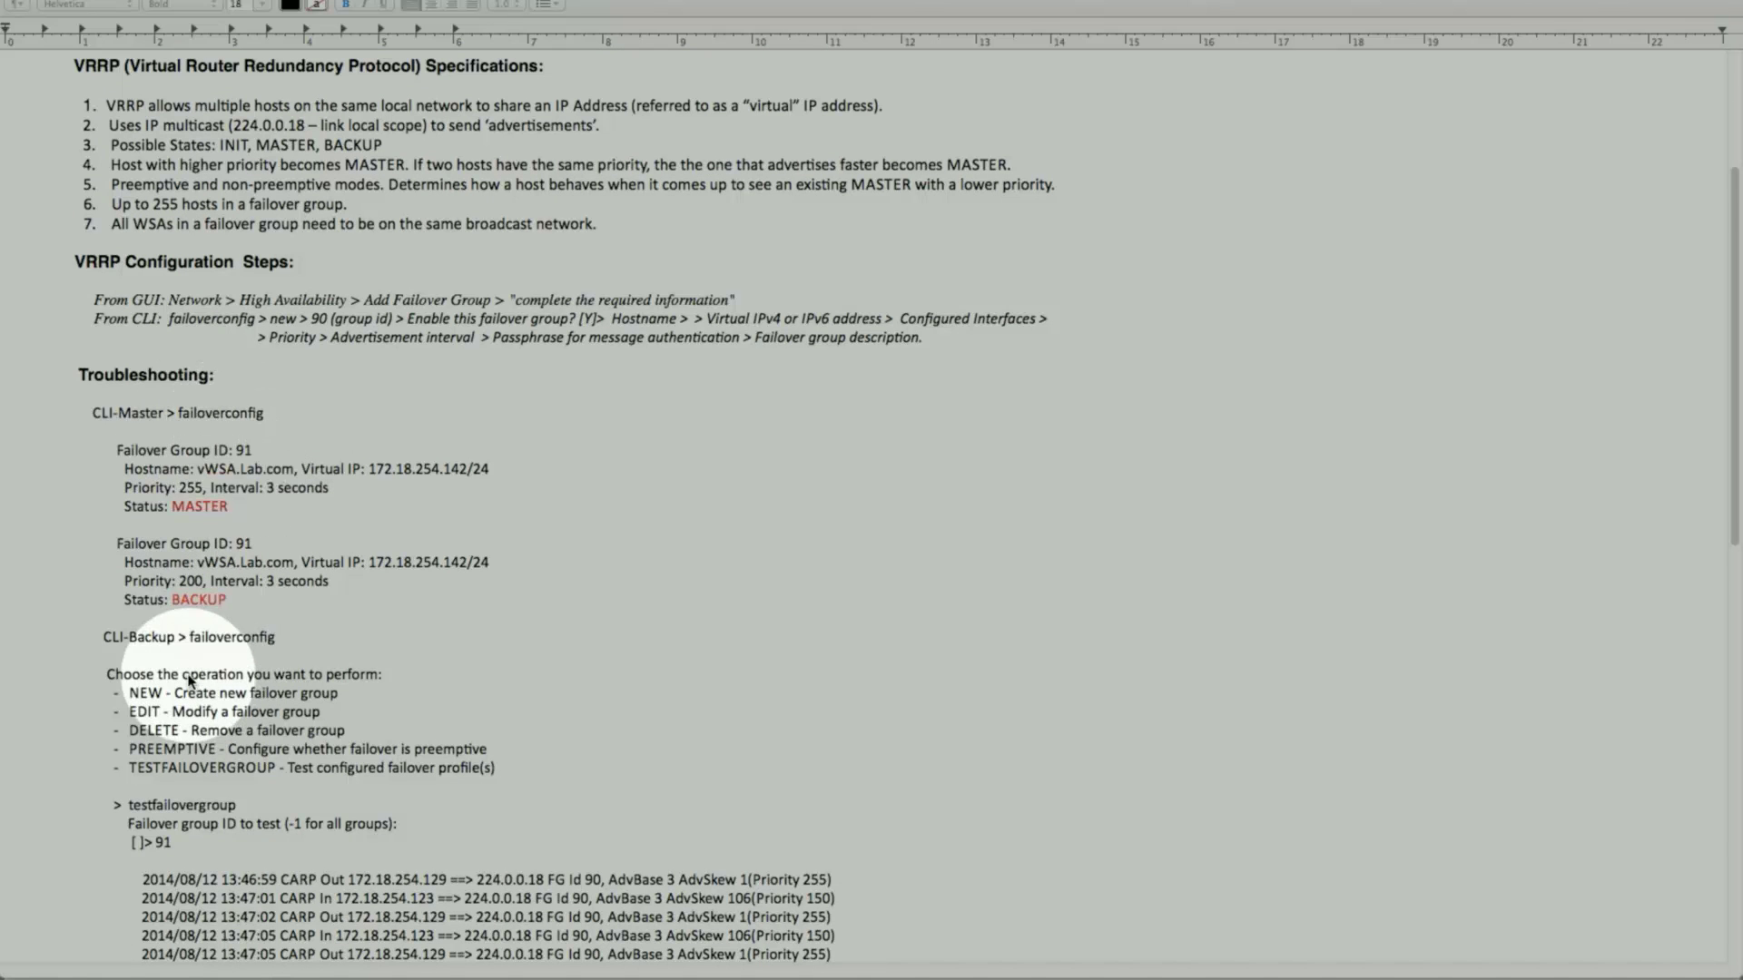
pyautogui.scroll(-1, 186, 668)
pyautogui.scroll(-2, 188, 676)
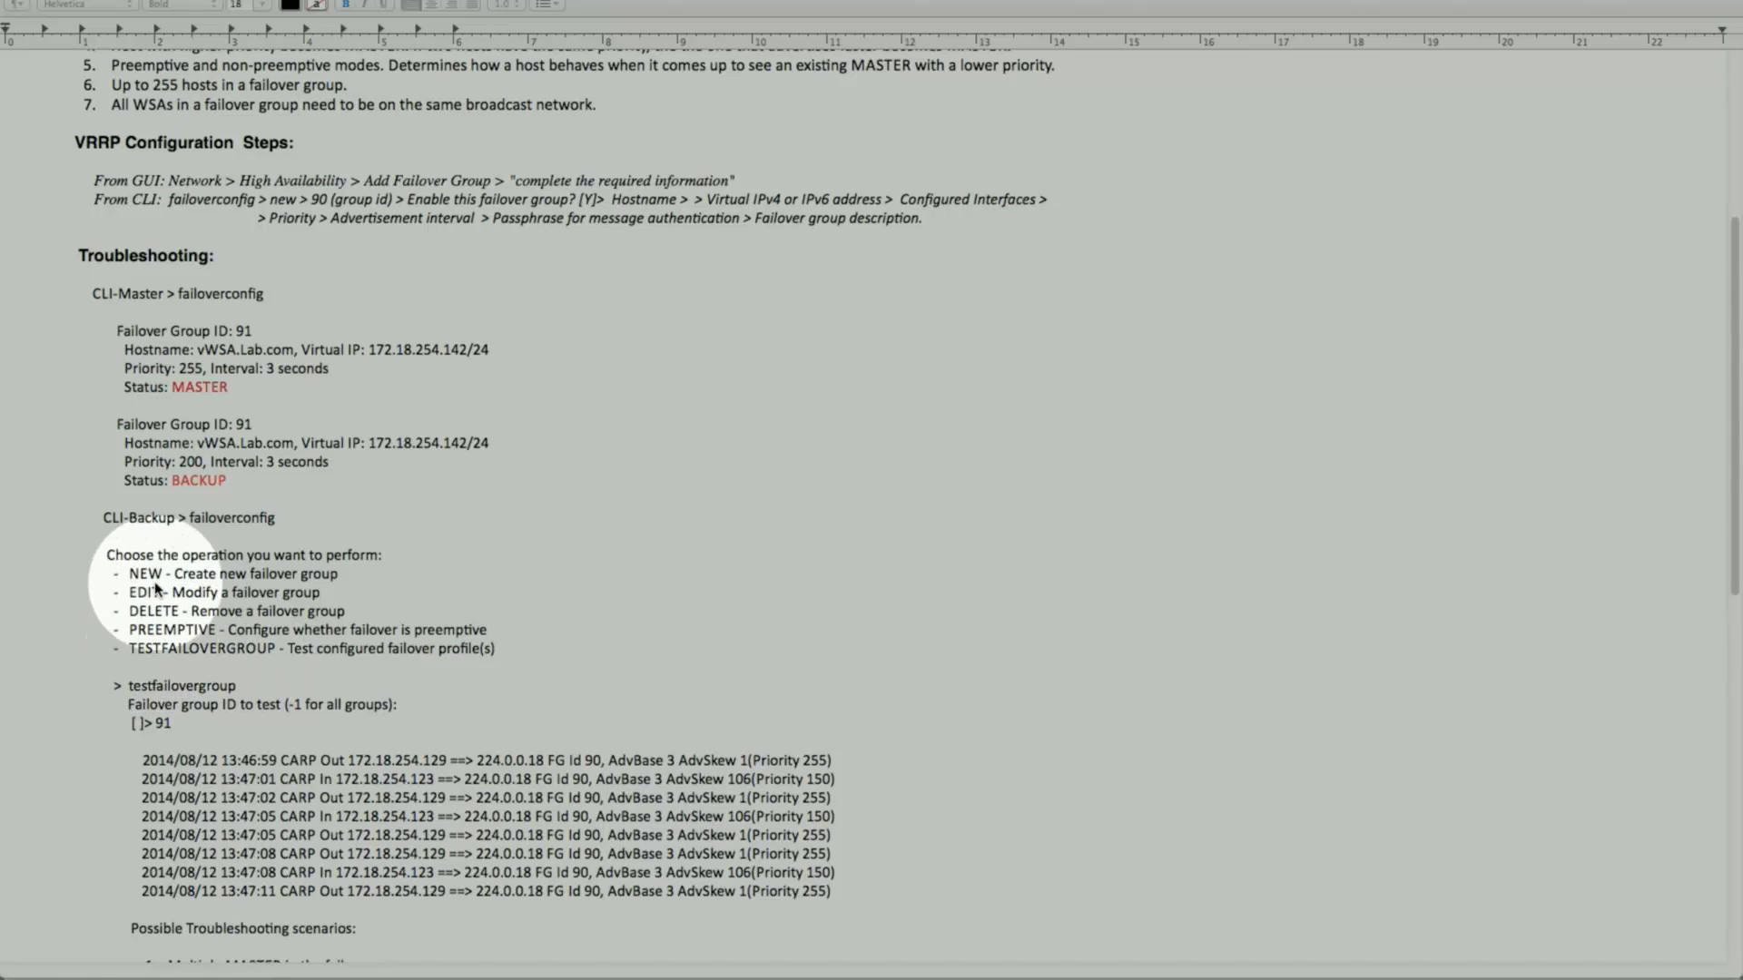
pyautogui.scroll(-5, 193, 629)
pyautogui.scroll(-8, 192, 629)
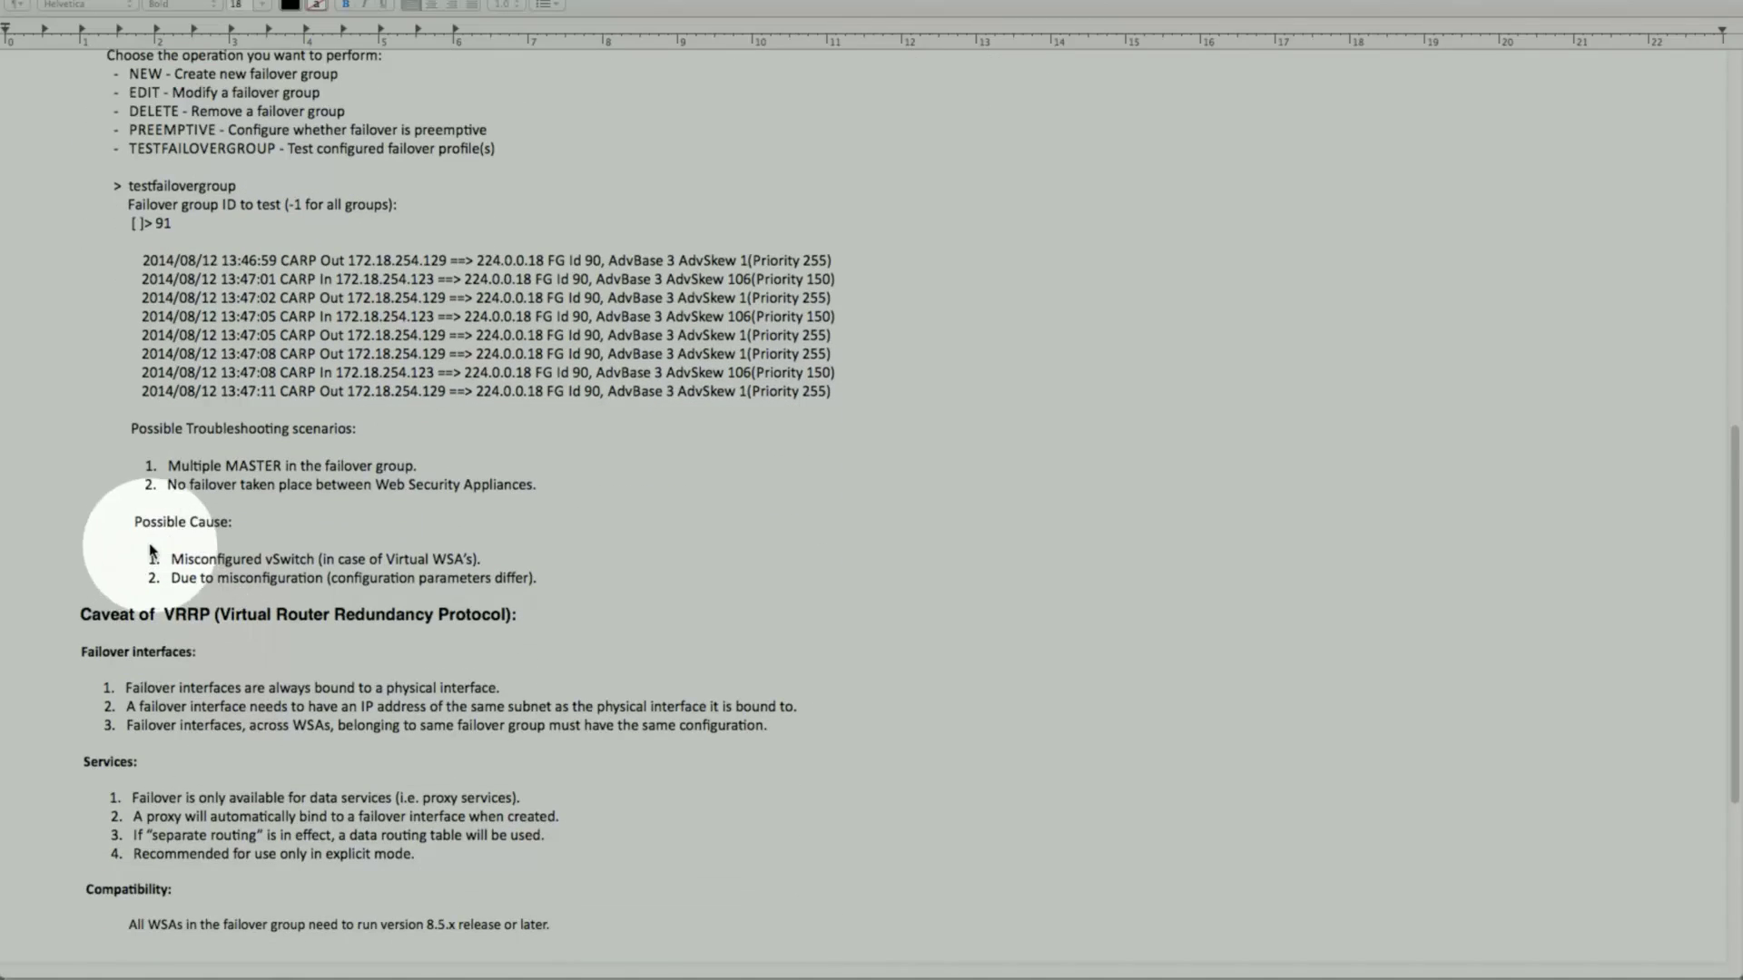
pyautogui.scroll(-2, 123, 545)
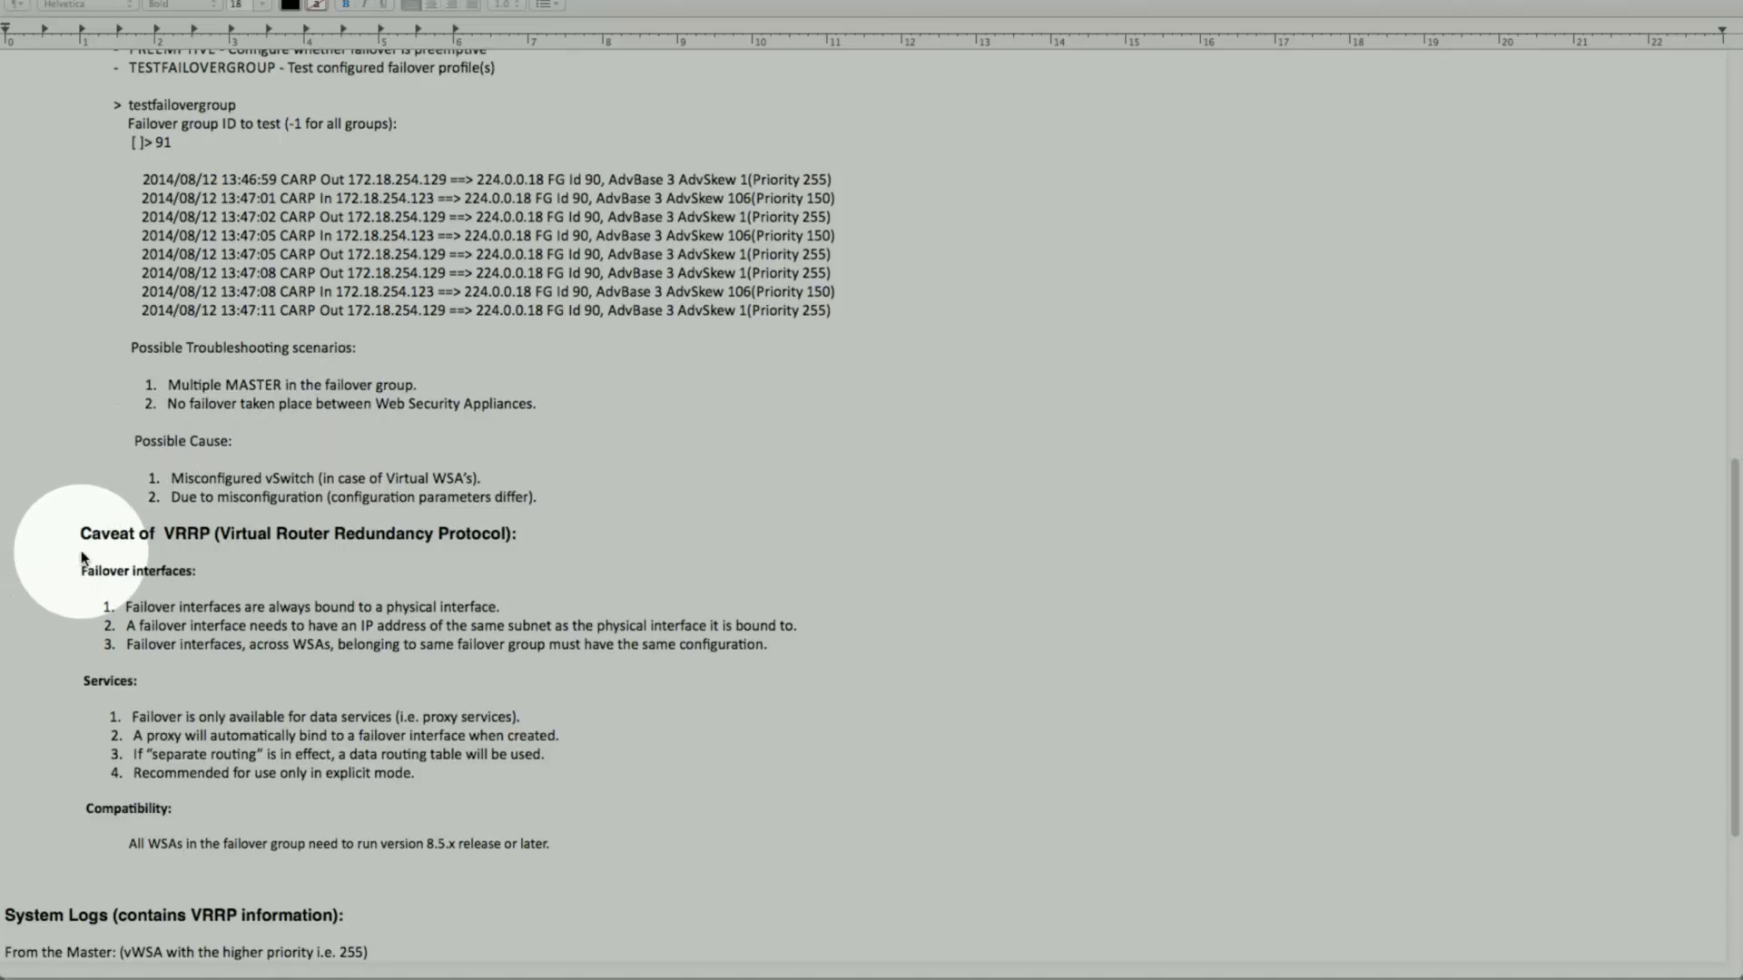
pyautogui.scroll(-5, 128, 589)
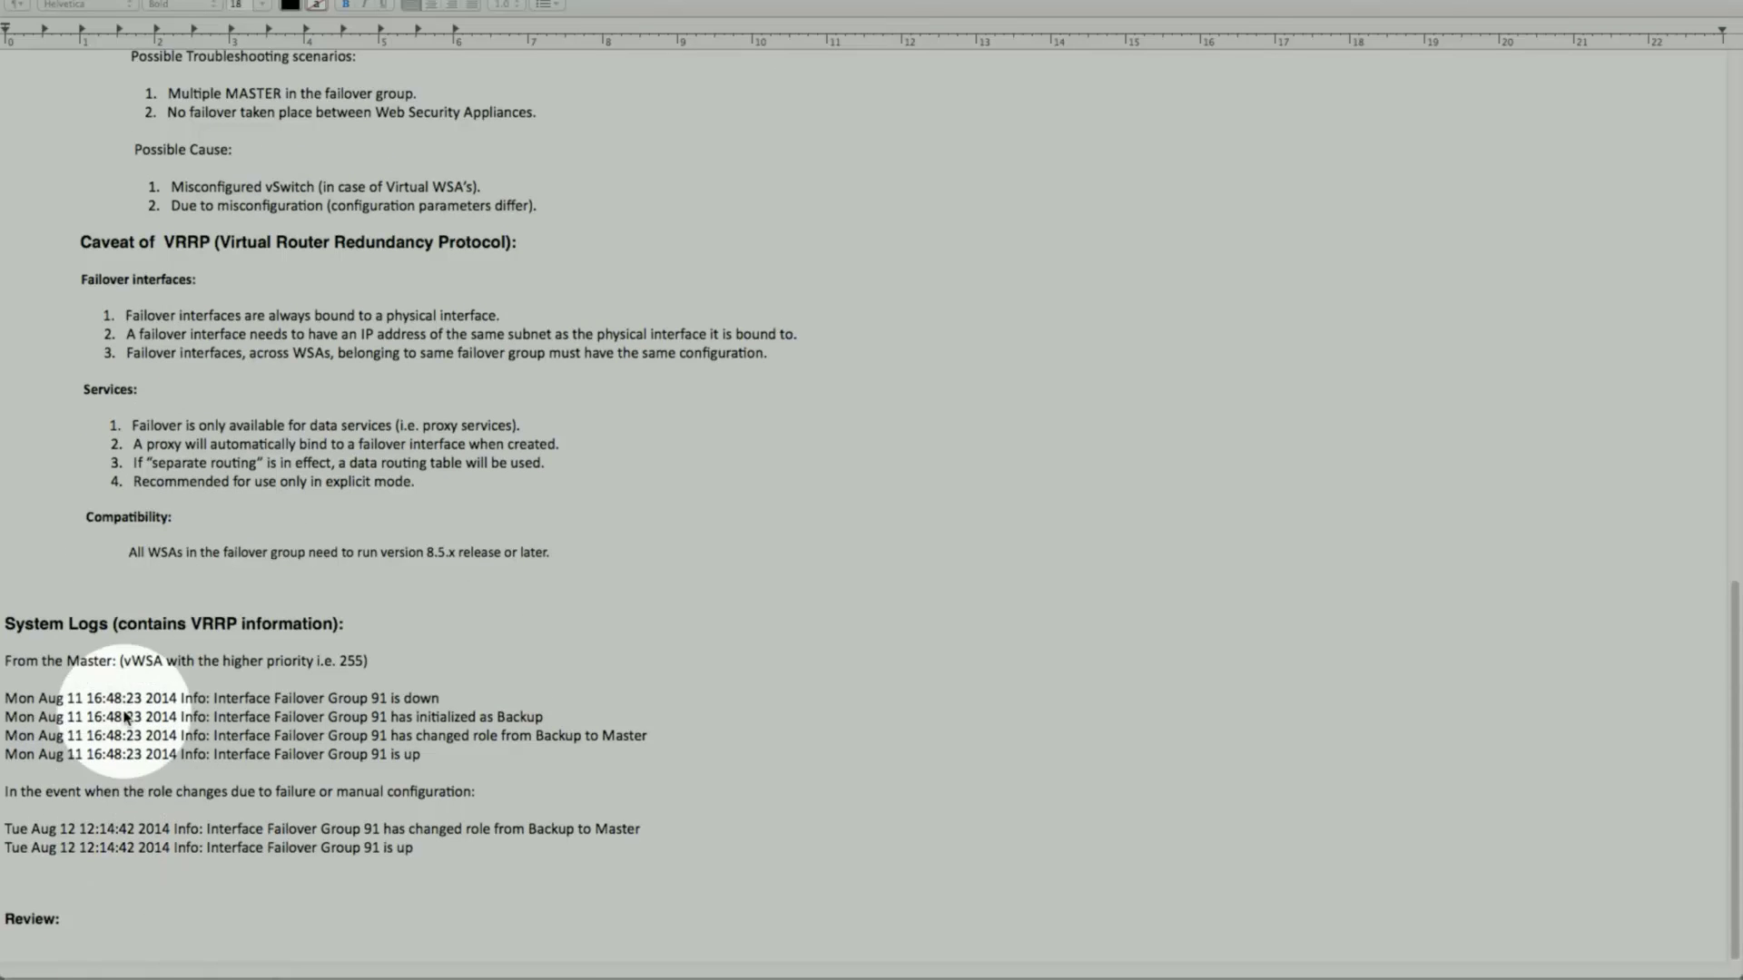
# Return to the beginning of the VRRP notes document
pyautogui.scroll(3, 137, 717)
pyautogui.scroll(2, 136, 715)
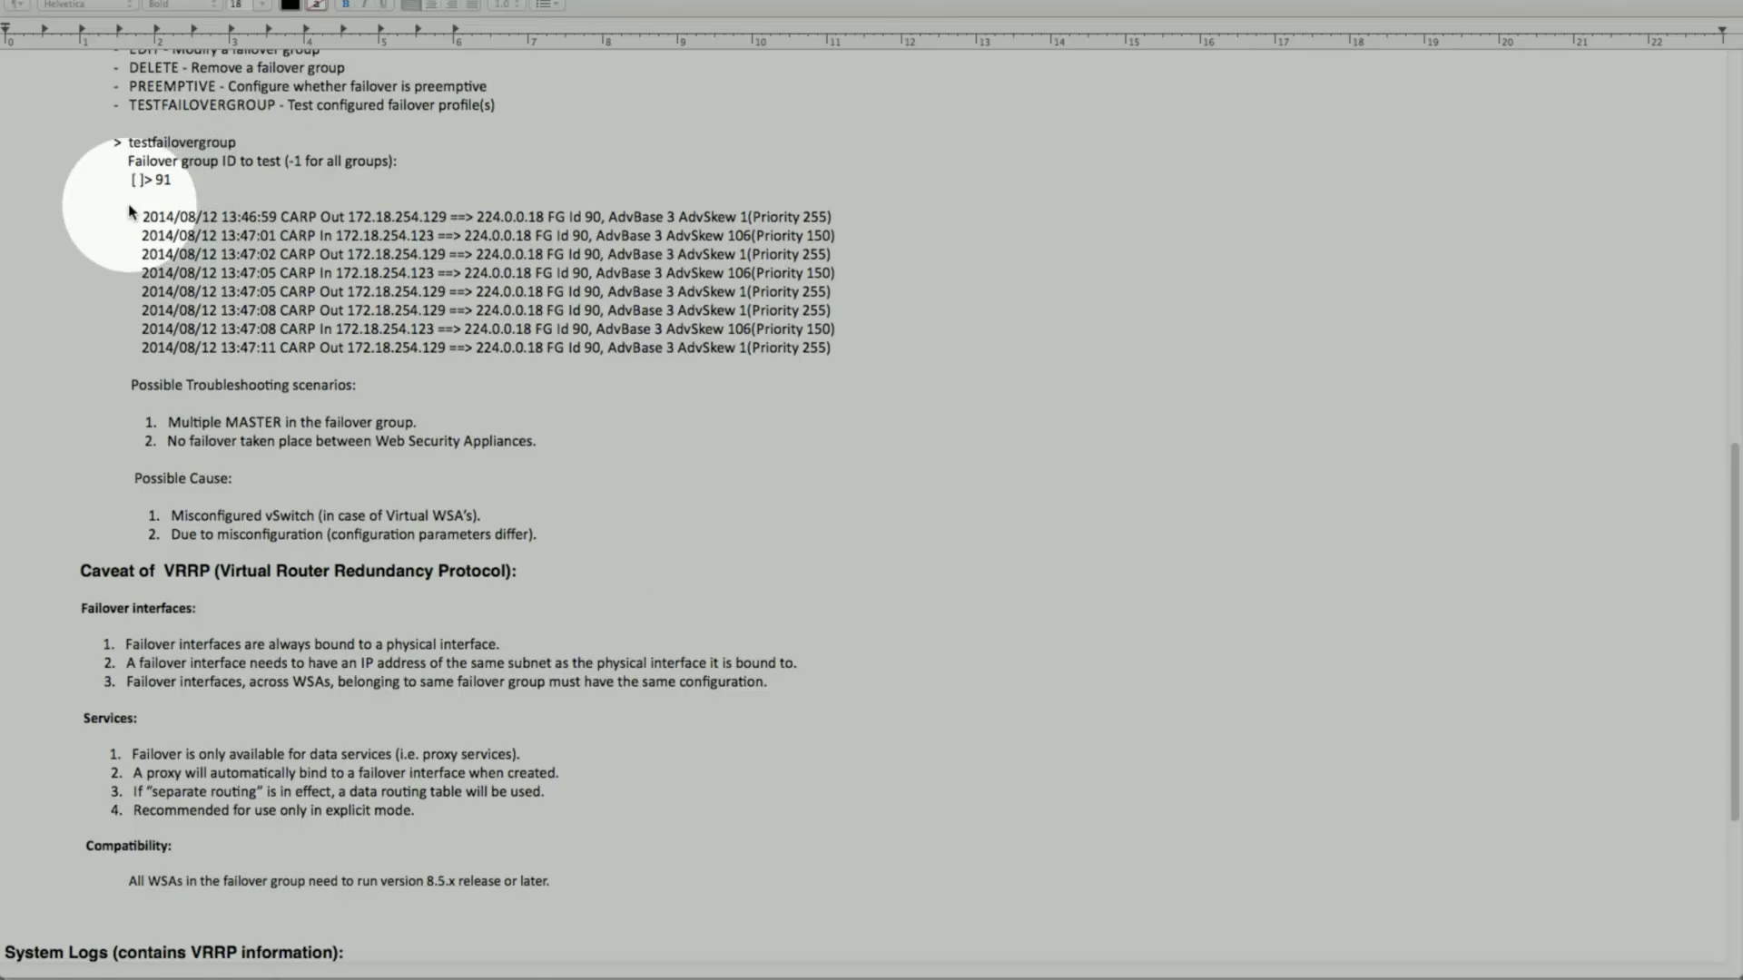
pyautogui.scroll(13, 109, 186)
pyautogui.scroll(2, 125, 218)
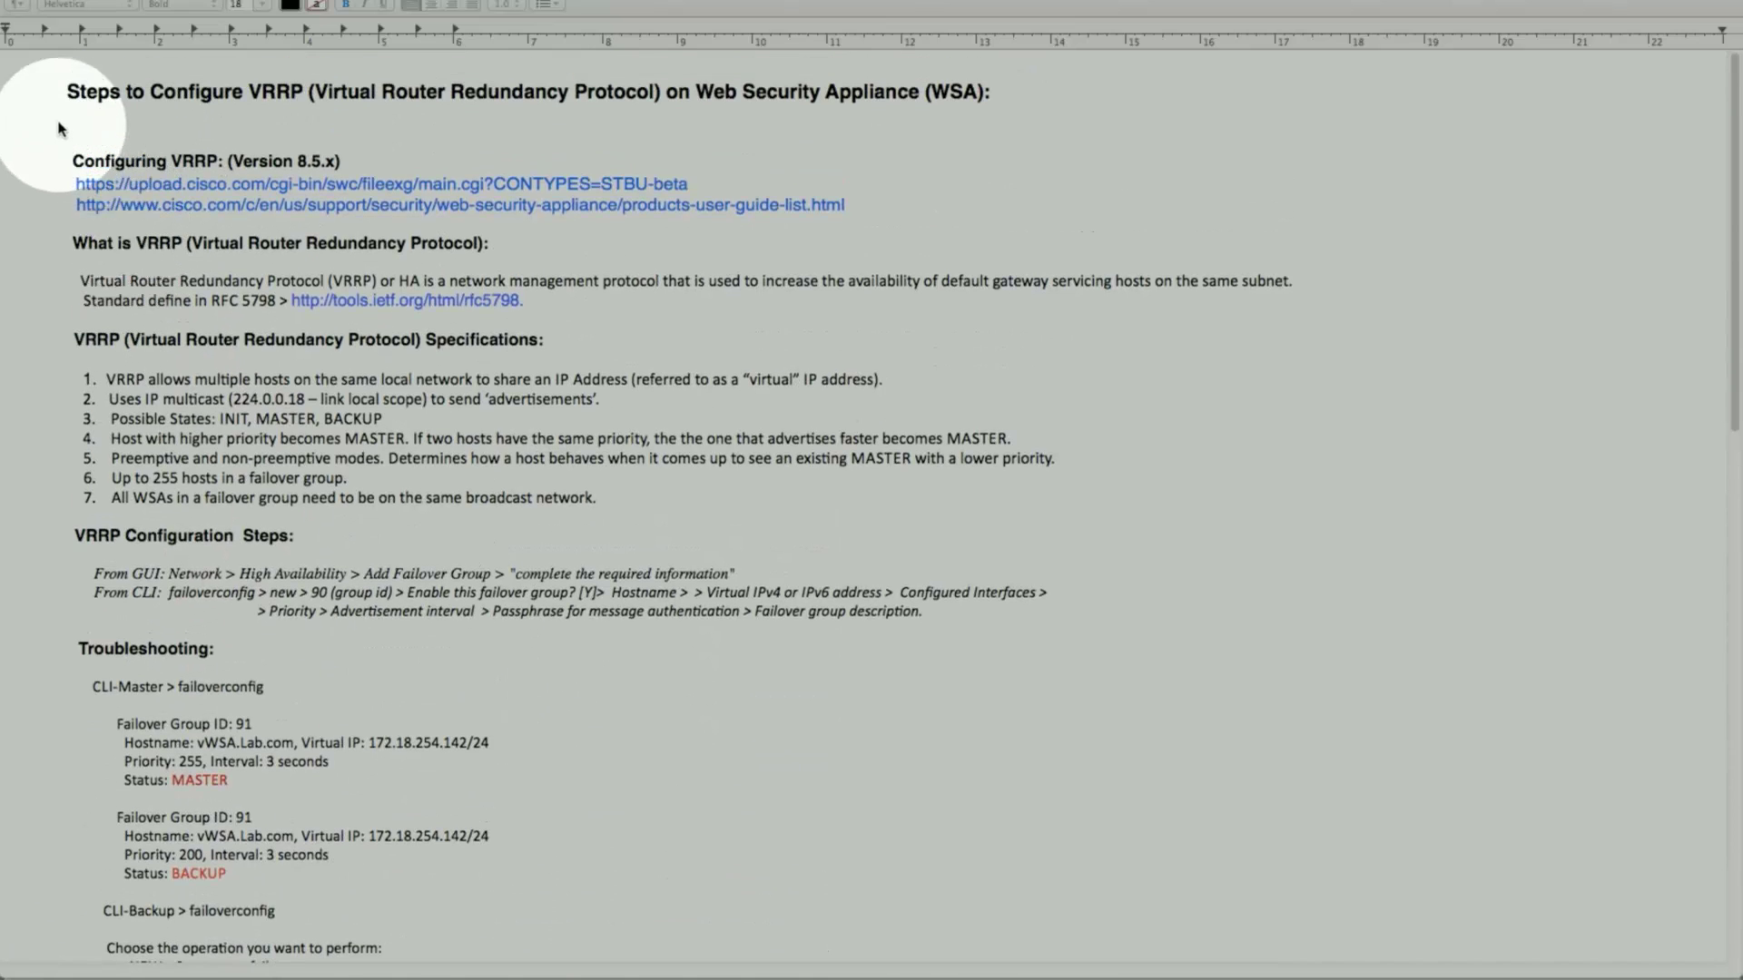